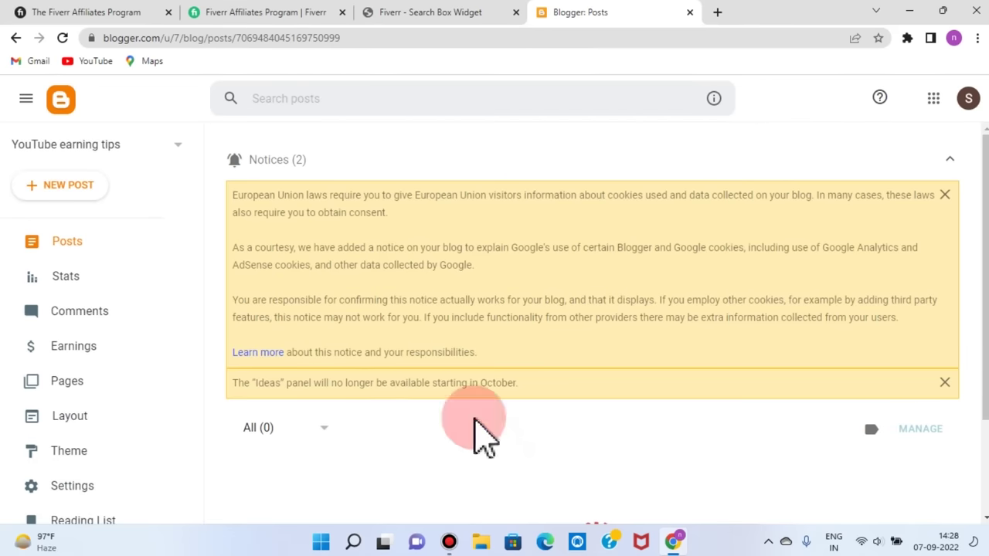
Dismiss both notices on the Posts page and open the blog's Theme page.
{"action": "left_click", "coordinate": [951, 197]}
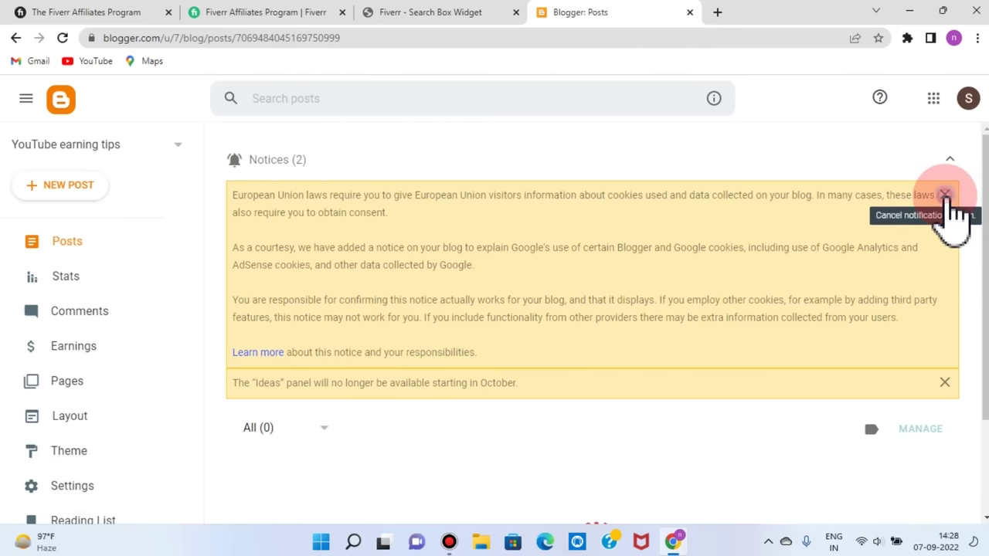
{"action": "left_click", "coordinate": [953, 196]}
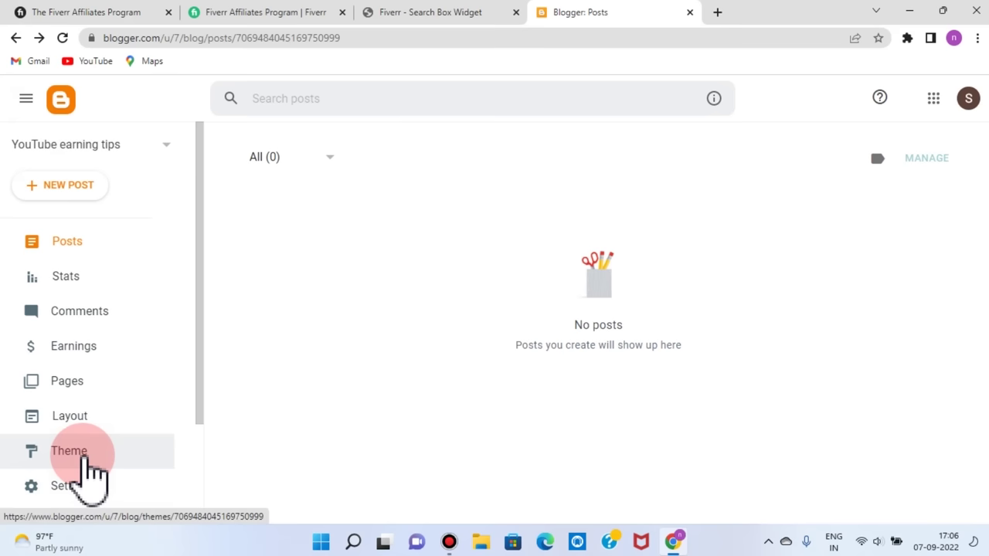
{"action": "left_click", "coordinate": [85, 458]}
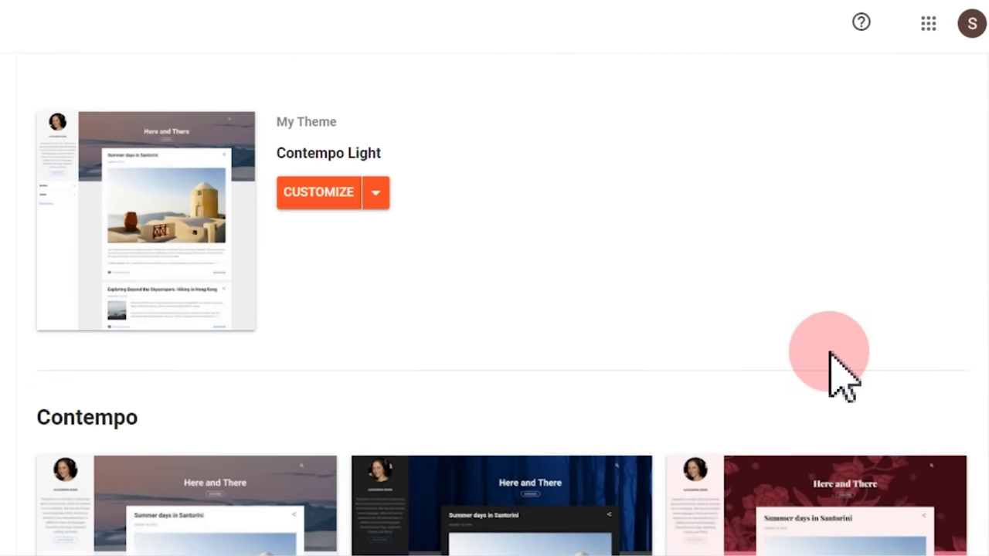
Examine the available blog themes, from the Contempo group through Simple, Dynamic Views and Awesome Inc. to Travel.
{"action": "scroll", "coordinate": [843, 375], "scroll_direction": "down", "scroll_amount": 10}
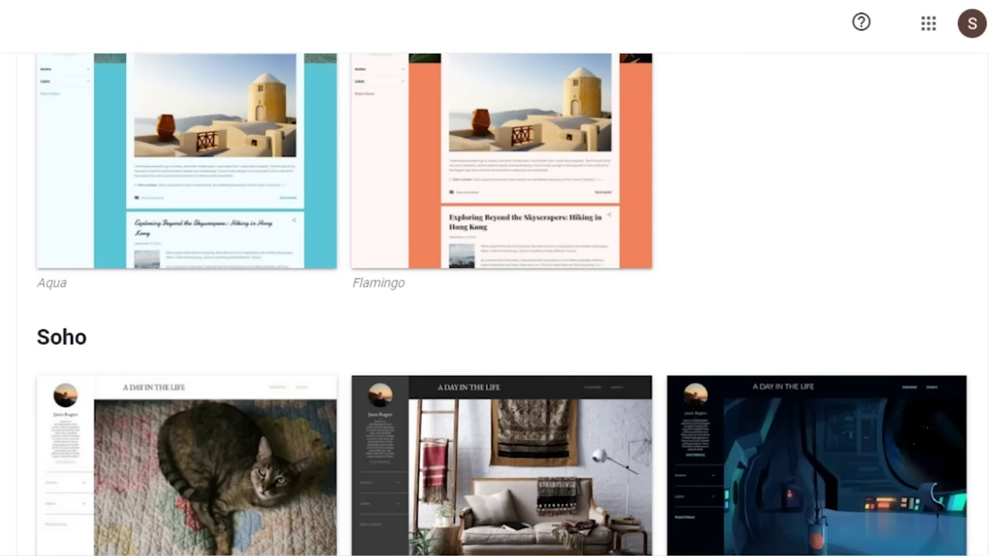
{"action": "scroll", "coordinate": [623, 409], "scroll_direction": "down", "scroll_amount": 5}
{"action": "scroll", "coordinate": [623, 402], "scroll_direction": "down", "scroll_amount": 8}
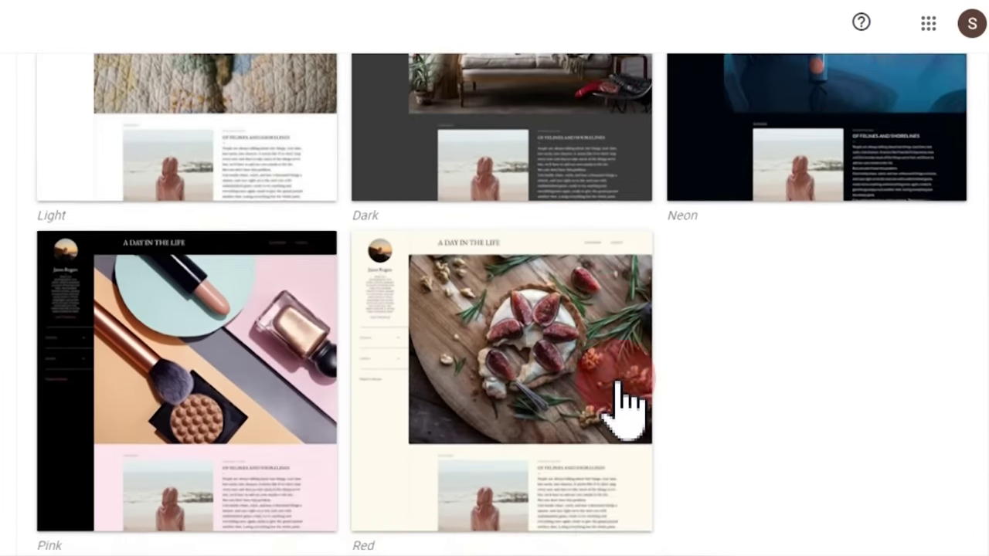
{"action": "scroll", "coordinate": [621, 383], "scroll_direction": "down", "scroll_amount": 10}
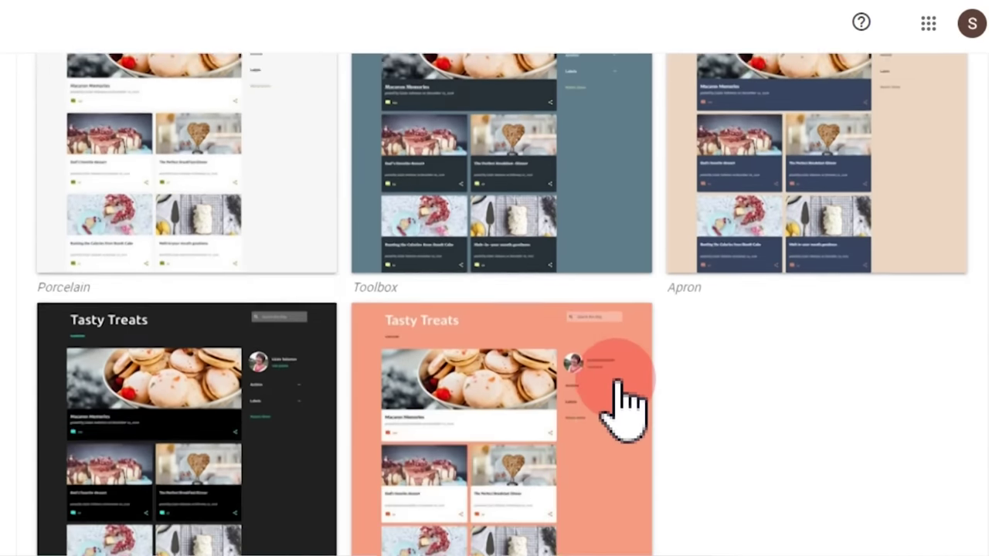
{"action": "scroll", "coordinate": [626, 398], "scroll_direction": "down", "scroll_amount": 5}
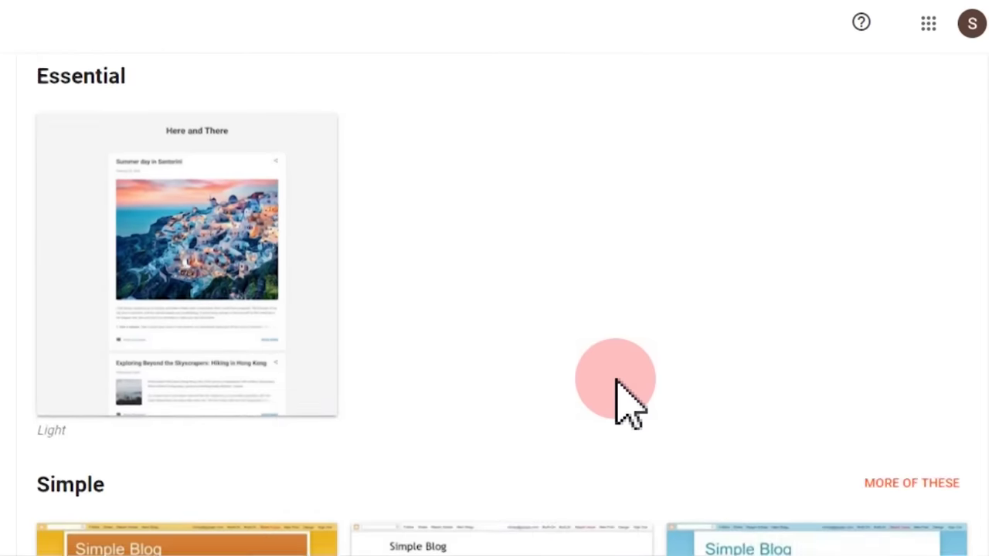
{"action": "scroll", "coordinate": [101, 379], "scroll_direction": "down", "scroll_amount": 2}
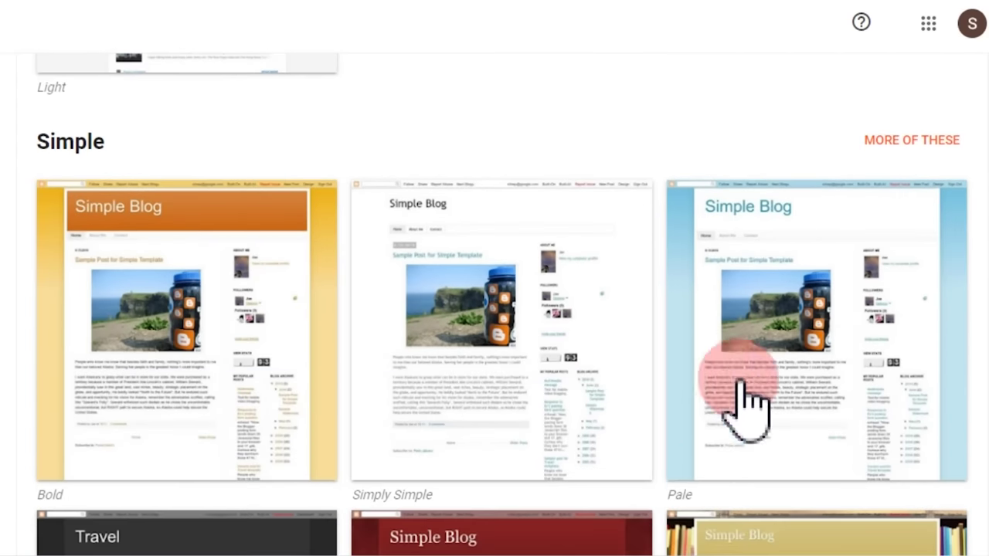
{"action": "scroll", "coordinate": [541, 432], "scroll_direction": "down", "scroll_amount": 2}
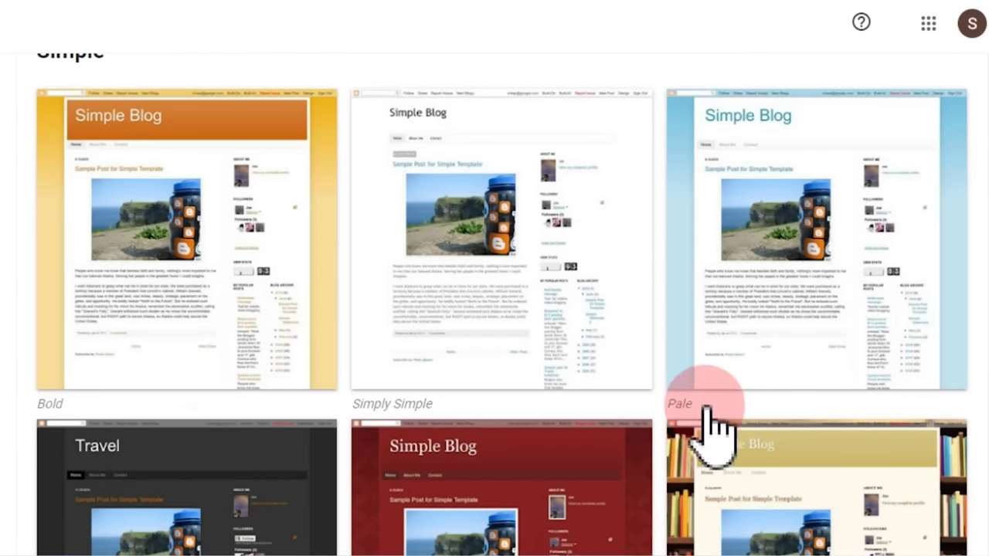
{"action": "scroll", "coordinate": [715, 425], "scroll_direction": "down", "scroll_amount": 2}
{"action": "scroll", "coordinate": [479, 398], "scroll_direction": "up", "scroll_amount": 2}
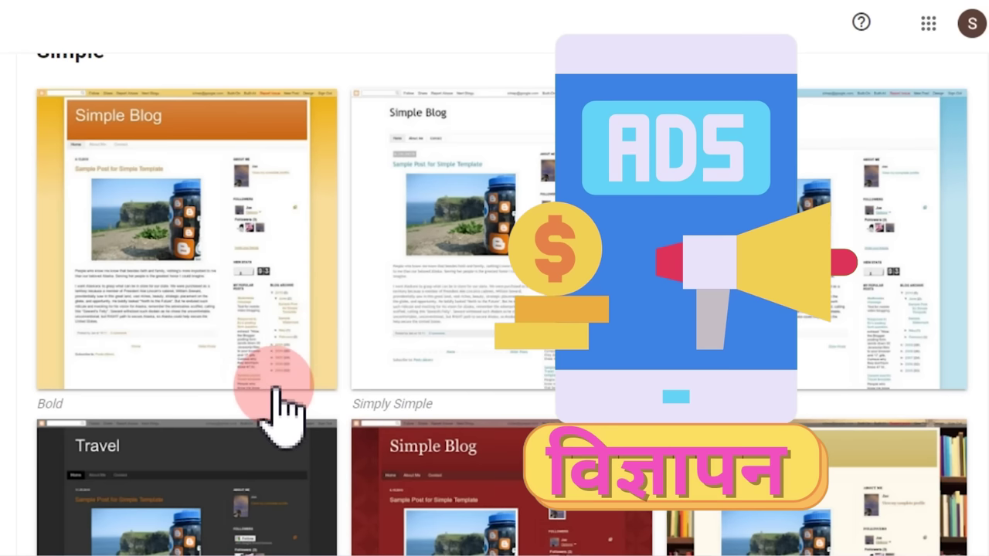
{"action": "scroll", "coordinate": [342, 475], "scroll_direction": "down", "scroll_amount": 5}
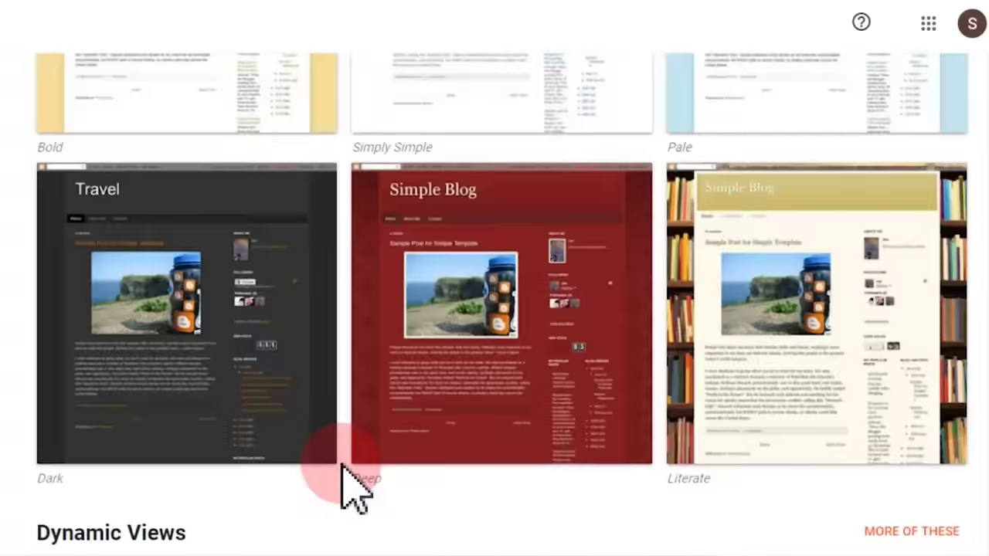
{"action": "scroll", "coordinate": [352, 487], "scroll_direction": "down", "scroll_amount": 9}
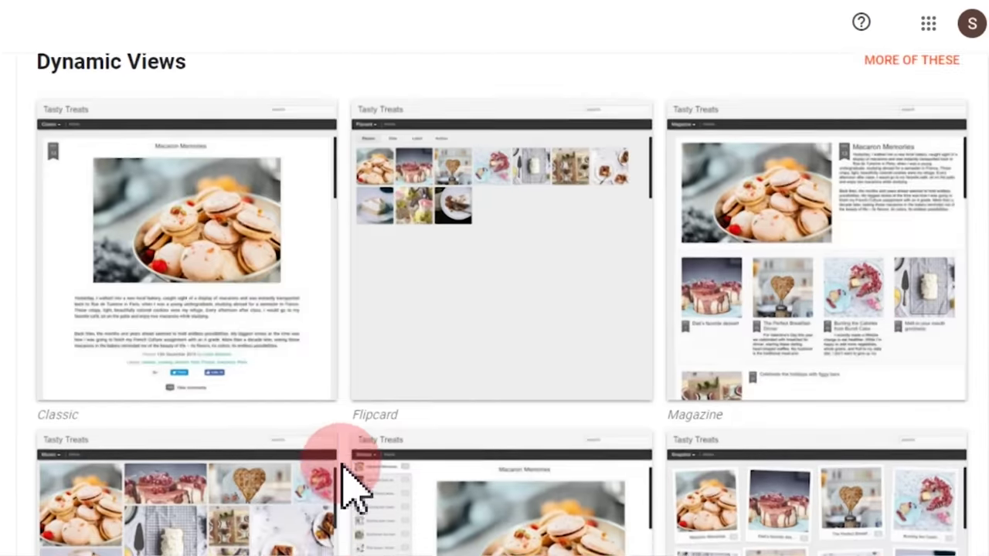
{"action": "scroll", "coordinate": [351, 487], "scroll_direction": "down", "scroll_amount": 4}
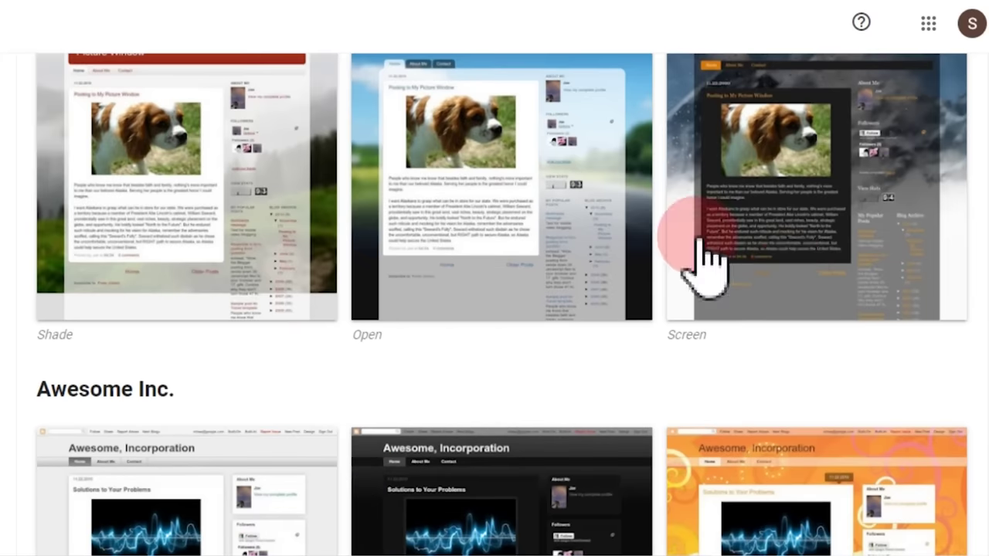
{"action": "scroll", "coordinate": [804, 332], "scroll_direction": "down", "scroll_amount": 2}
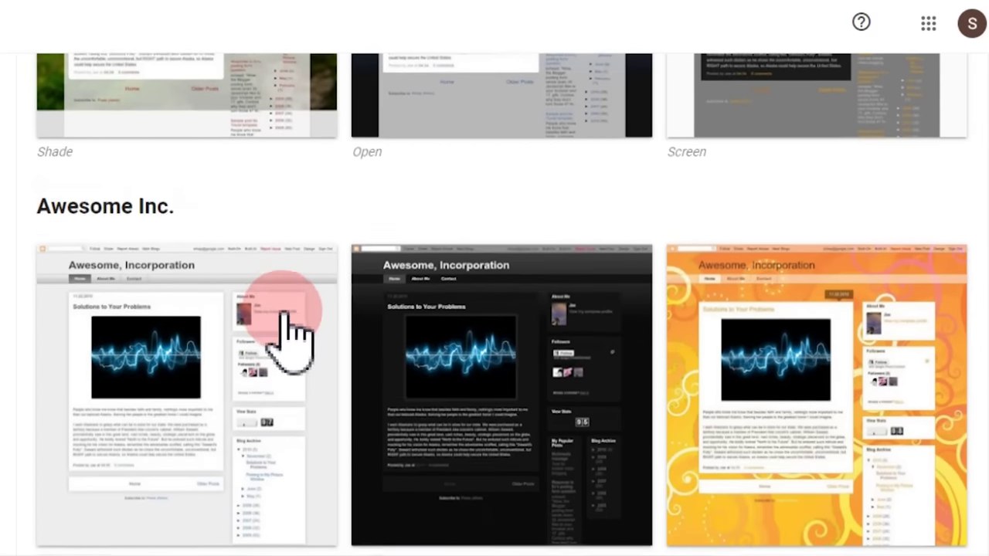
{"action": "scroll", "coordinate": [283, 325], "scroll_direction": "down", "scroll_amount": 5}
{"action": "scroll", "coordinate": [402, 340], "scroll_direction": "down", "scroll_amount": 5}
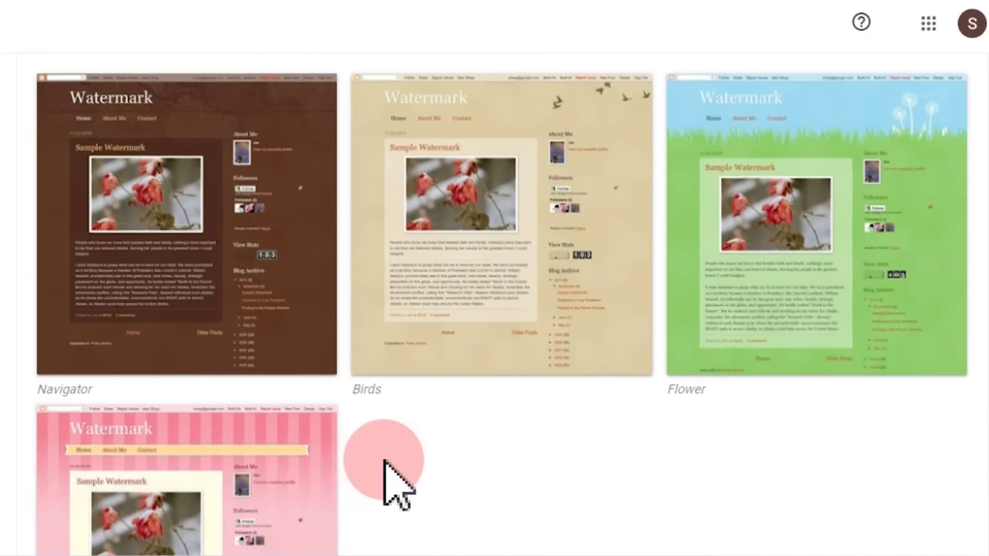
{"action": "scroll", "coordinate": [386, 481], "scroll_direction": "down", "scroll_amount": 5}
{"action": "scroll", "coordinate": [413, 448], "scroll_direction": "down", "scroll_amount": 5}
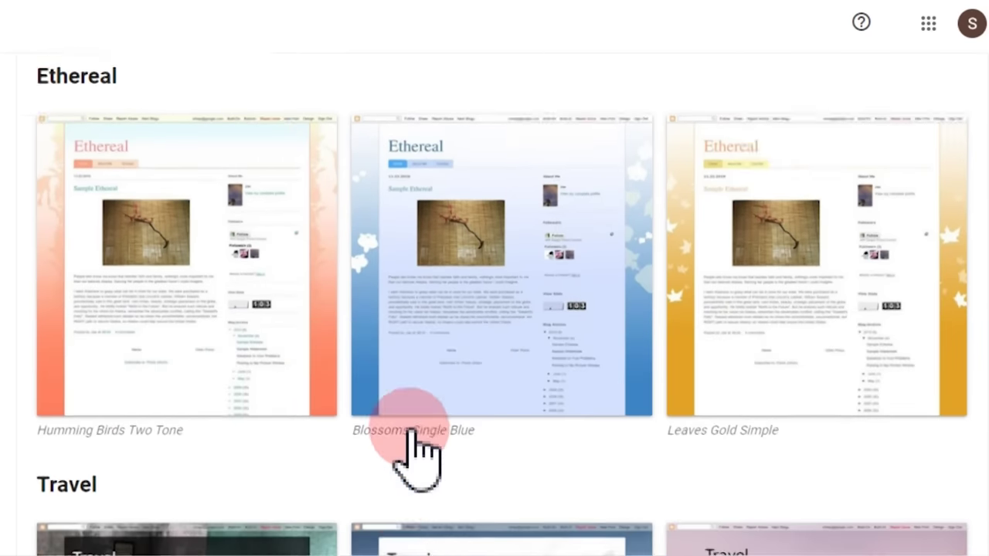
{"action": "scroll", "coordinate": [413, 452], "scroll_direction": "down", "scroll_amount": 3}
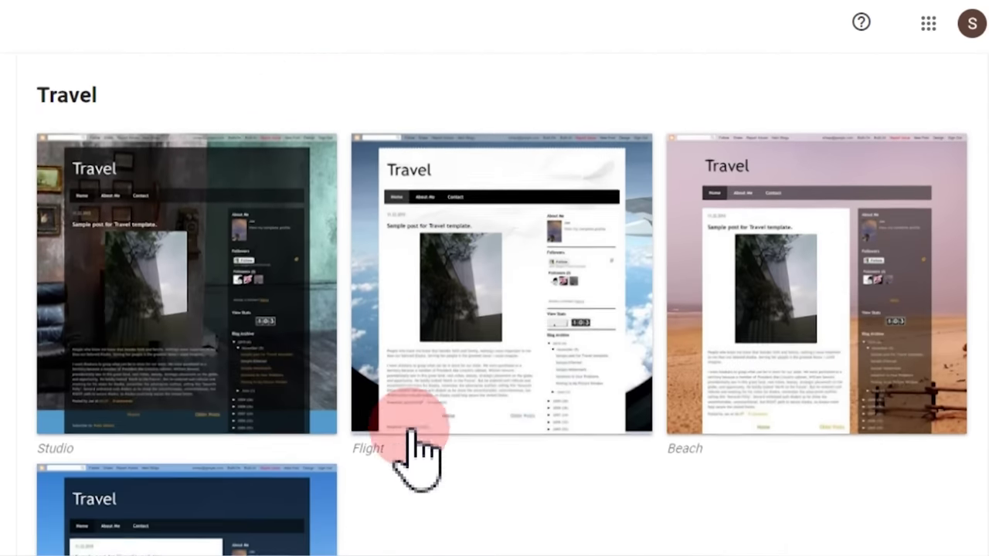
{"action": "scroll", "coordinate": [263, 464], "scroll_direction": "down", "scroll_amount": 3}
{"action": "scroll", "coordinate": [276, 409], "scroll_direction": "up", "scroll_amount": 3}
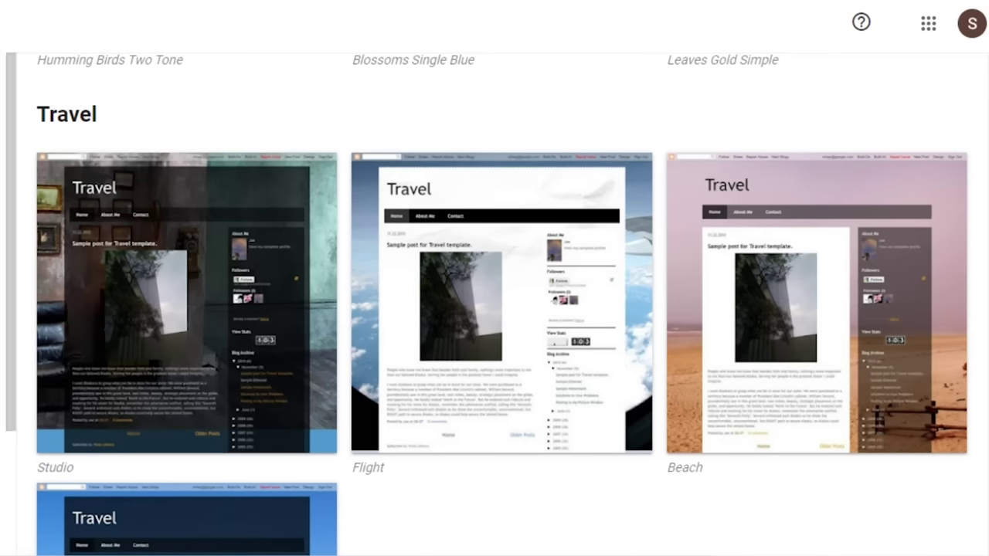
{"action": "left_click", "coordinate": [283, 326]}
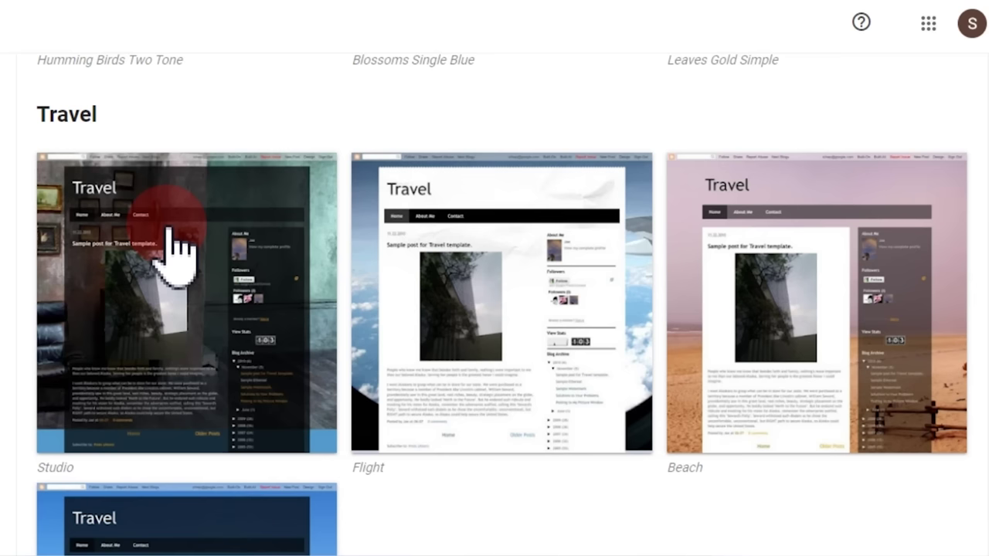
Choose the Bold theme from the Simple group and apply it to the blog.
{"action": "scroll", "coordinate": [176, 248], "scroll_direction": "down", "scroll_amount": 20}
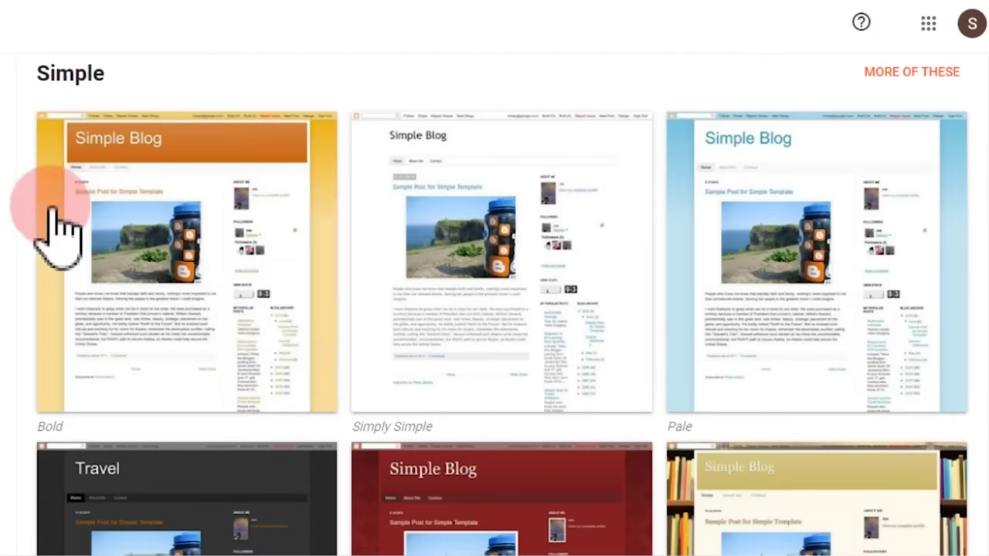
{"action": "left_click", "coordinate": [171, 289]}
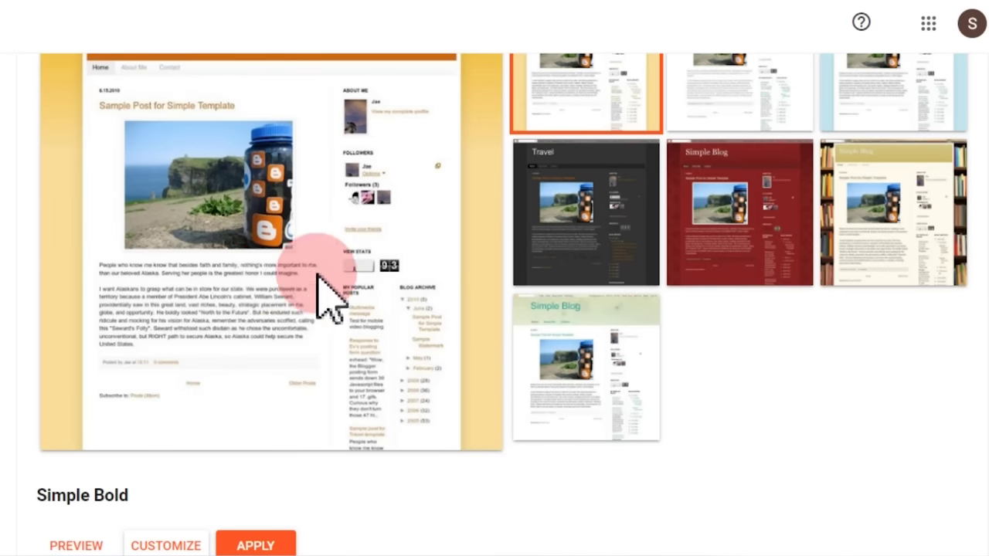
{"action": "scroll", "coordinate": [331, 293], "scroll_direction": "down", "scroll_amount": 1}
{"action": "left_click", "coordinate": [246, 461]}
{"action": "left_click", "coordinate": [492, 322]}
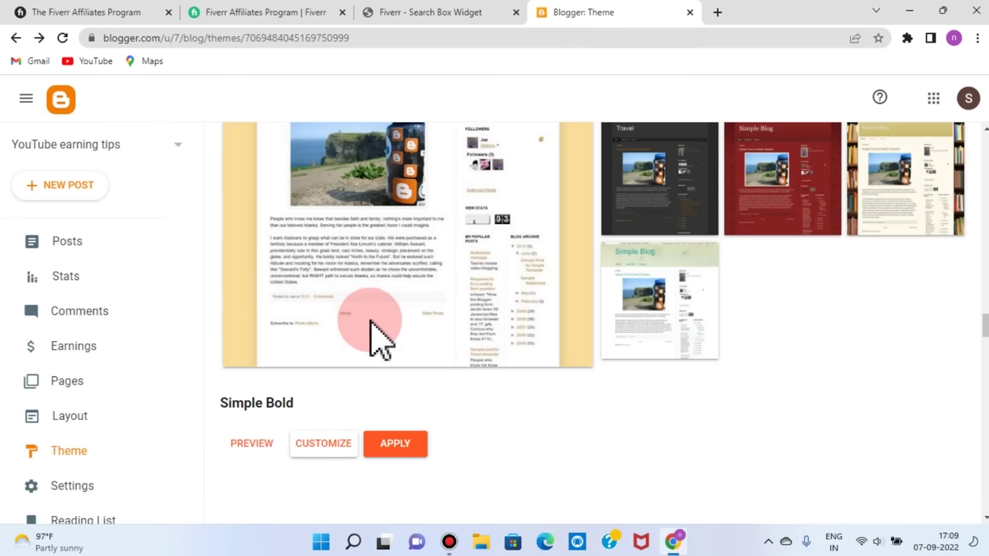
Customize the theme's layout with a single right sidebar for the body and a three-column footer.
{"action": "left_click", "coordinate": [323, 446]}
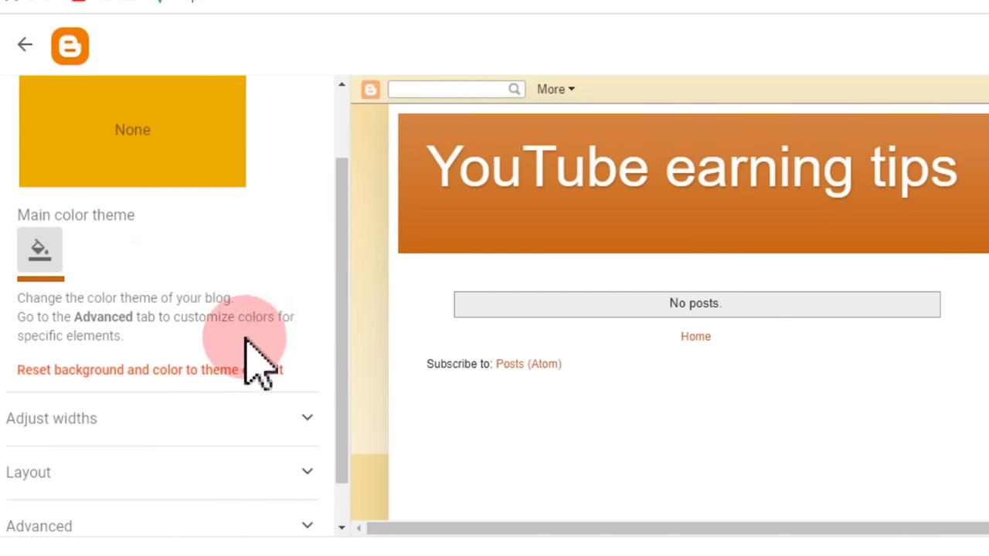
{"action": "scroll", "coordinate": [278, 382], "scroll_direction": "down", "scroll_amount": 1}
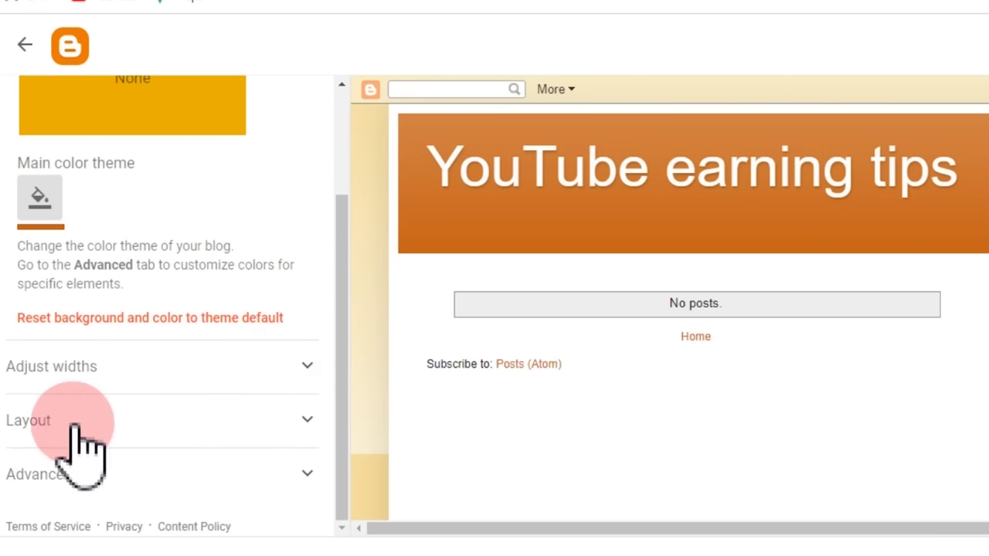
{"action": "left_click", "coordinate": [192, 422]}
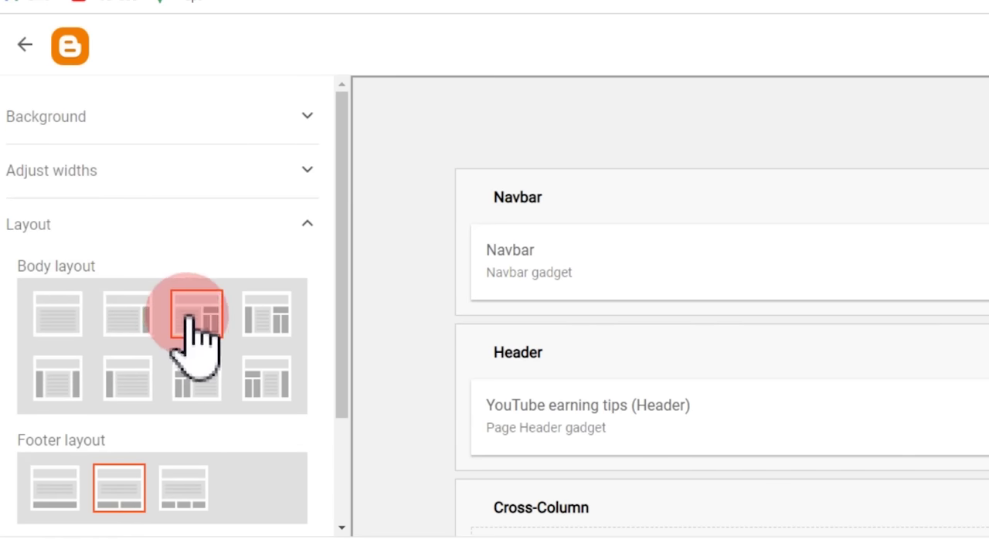
{"action": "left_click", "coordinate": [126, 313]}
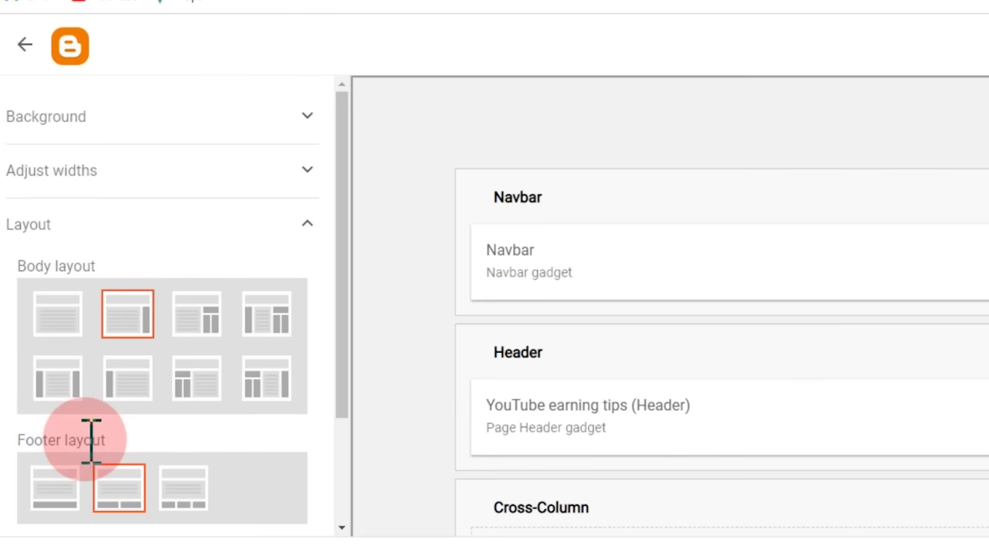
{"action": "left_click", "coordinate": [190, 483]}
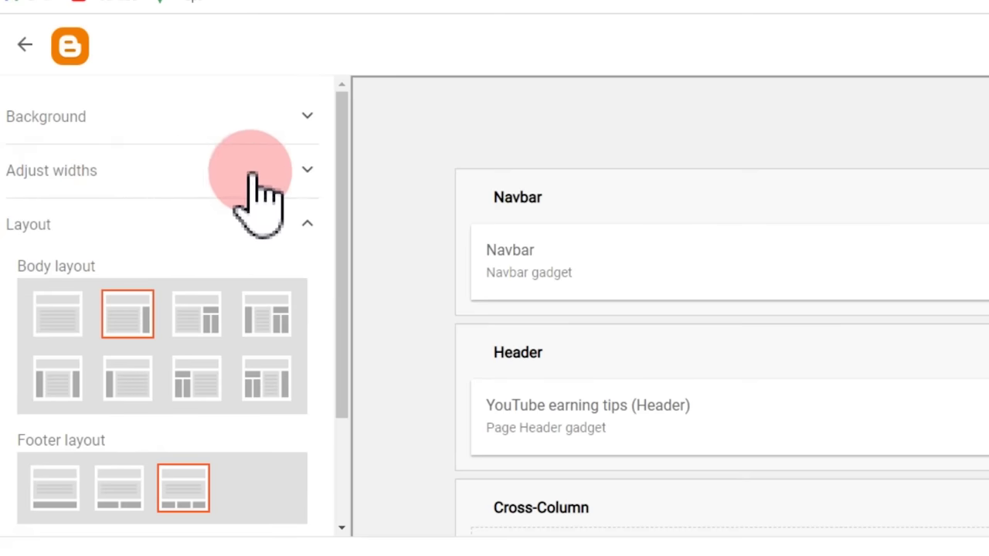
Set the entire blog width to 1400 px and the right sidebar width to 340 px.
{"action": "left_click", "coordinate": [184, 180]}
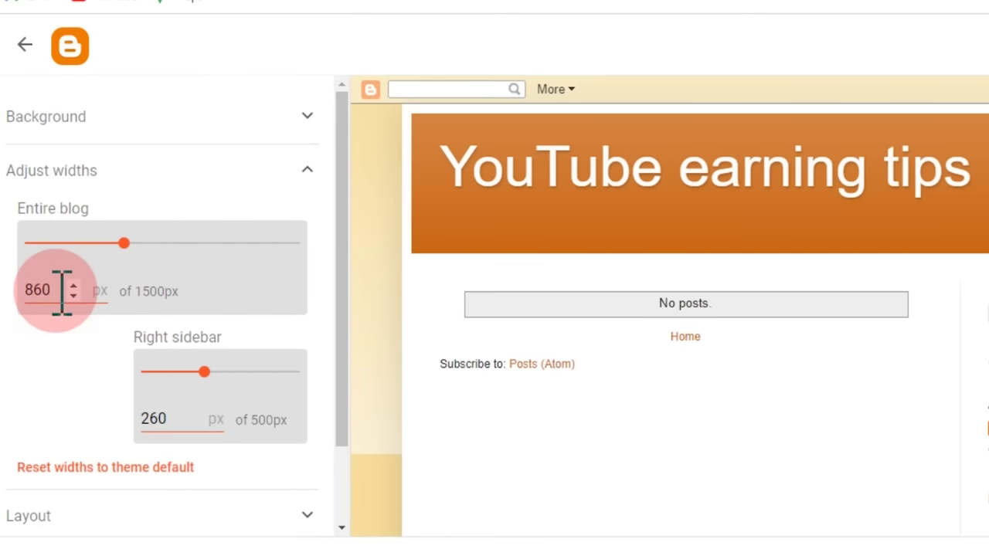
{"action": "left_click_drag", "start_coordinate": [62, 292], "coordinate": [40, 292]}
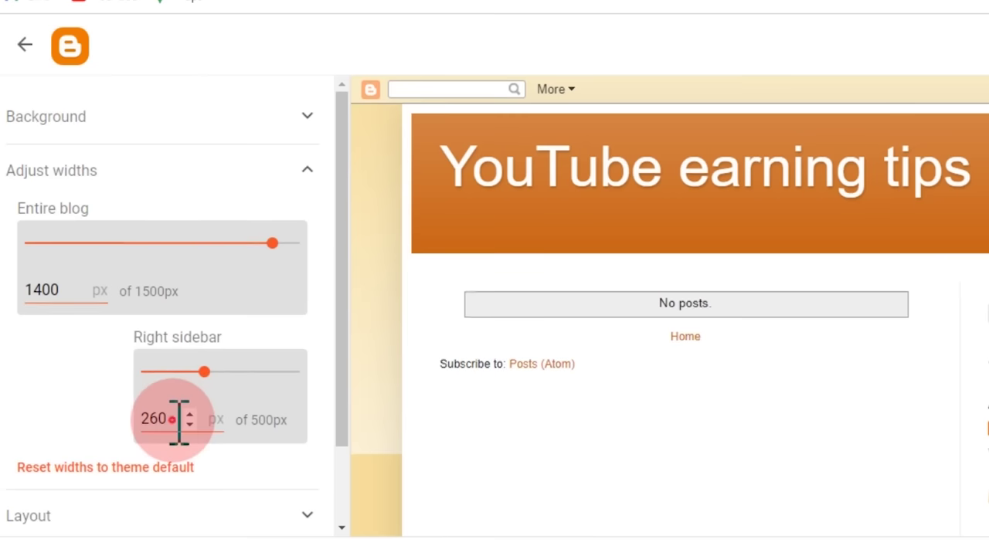
{"action": "left_click_drag", "start_coordinate": [179, 421], "coordinate": [133, 425]}
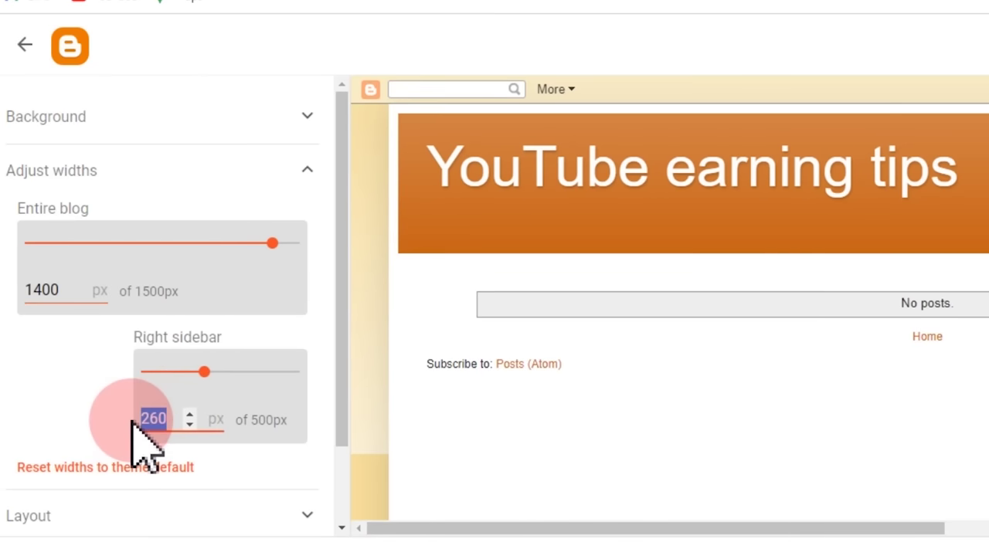
{"action": "type", "text": "340"}
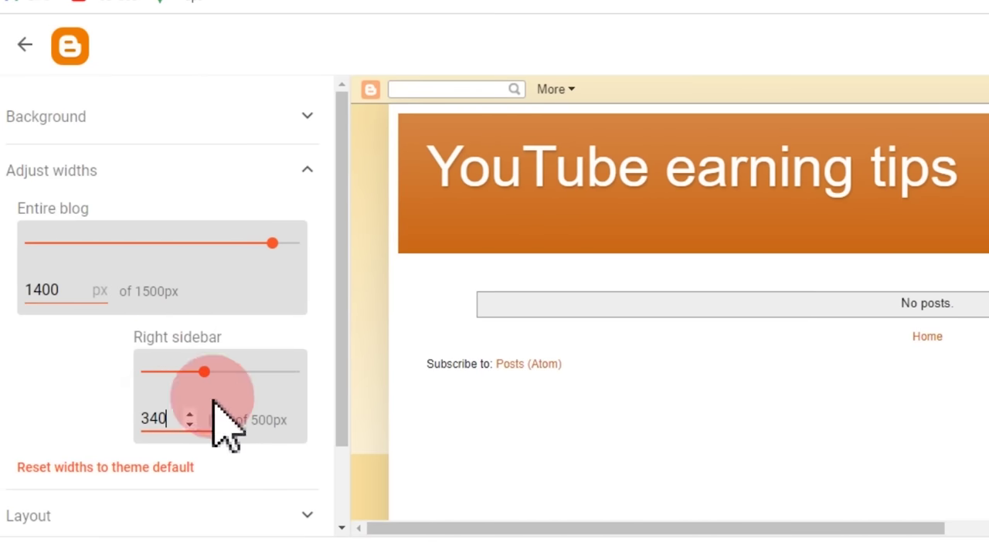
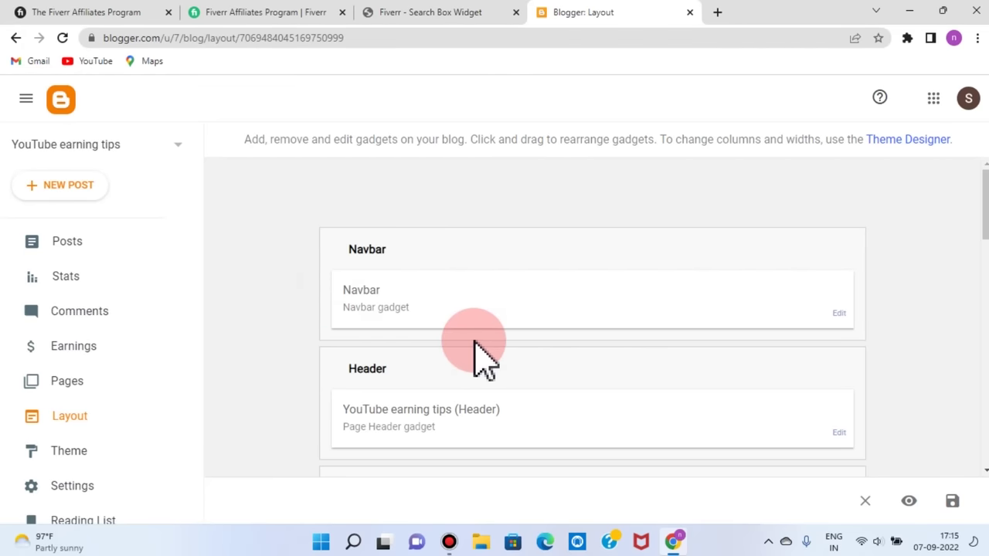
Remove the Search This Blog and Pages gadgets from the right sidebar.
{"action": "scroll", "coordinate": [483, 359], "scroll_direction": "down", "scroll_amount": 8}
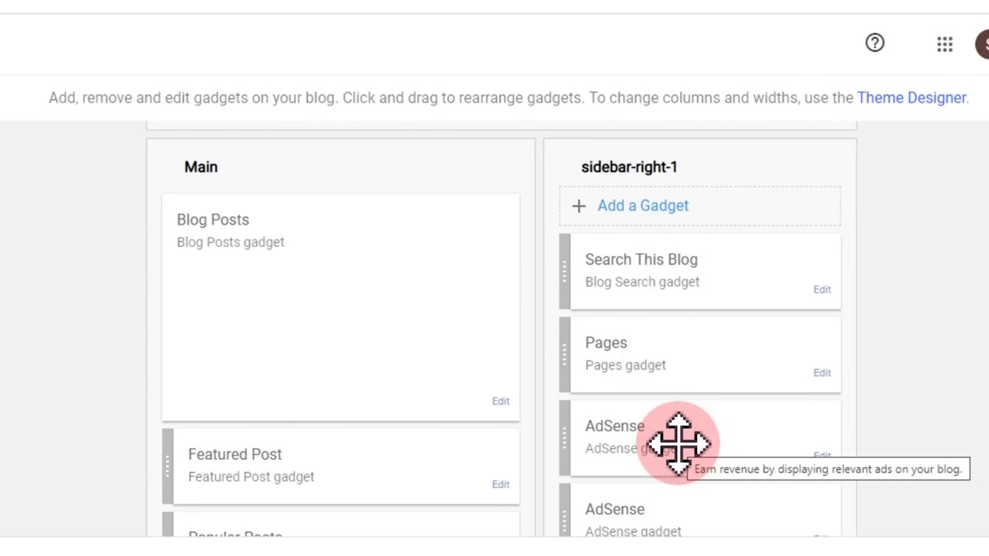
{"action": "scroll", "coordinate": [678, 440], "scroll_direction": "down", "scroll_amount": 1}
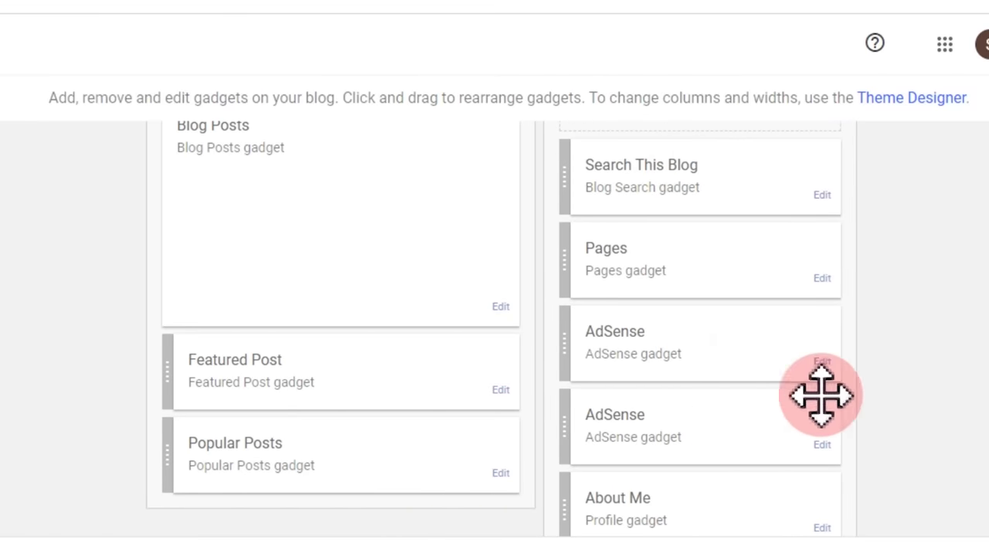
{"action": "scroll", "coordinate": [822, 397], "scroll_direction": "down", "scroll_amount": 1}
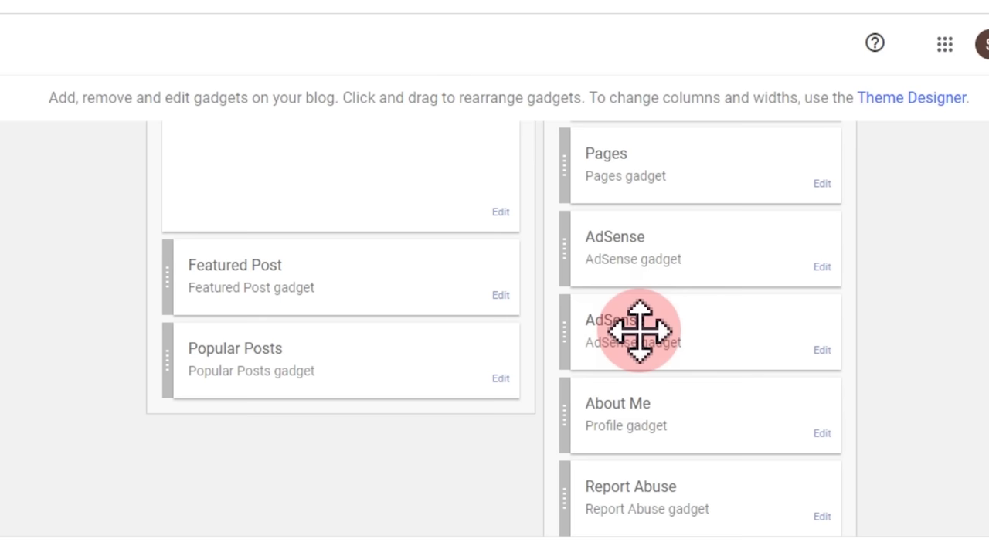
{"action": "scroll", "coordinate": [640, 331], "scroll_direction": "down", "scroll_amount": 1}
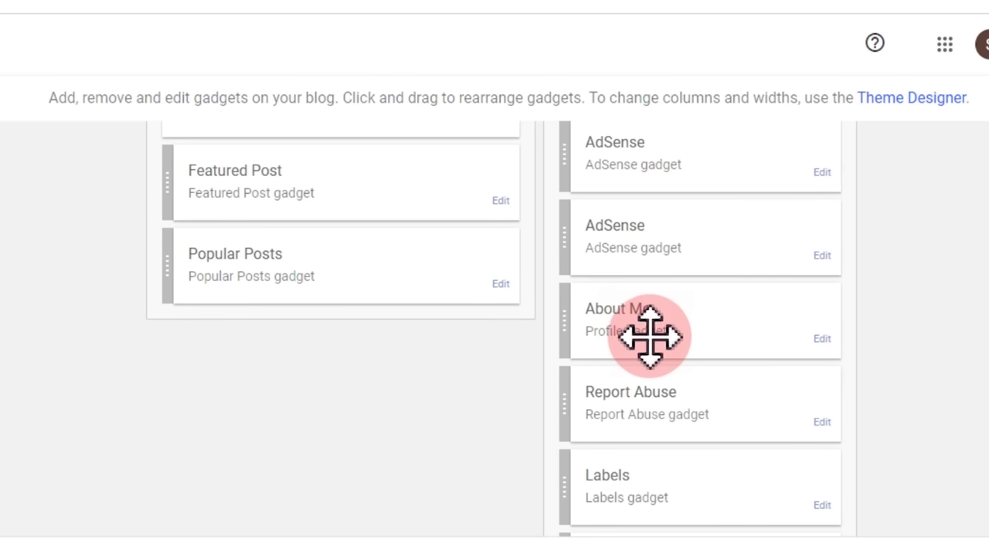
{"action": "scroll", "coordinate": [822, 423], "scroll_direction": "down", "scroll_amount": 1}
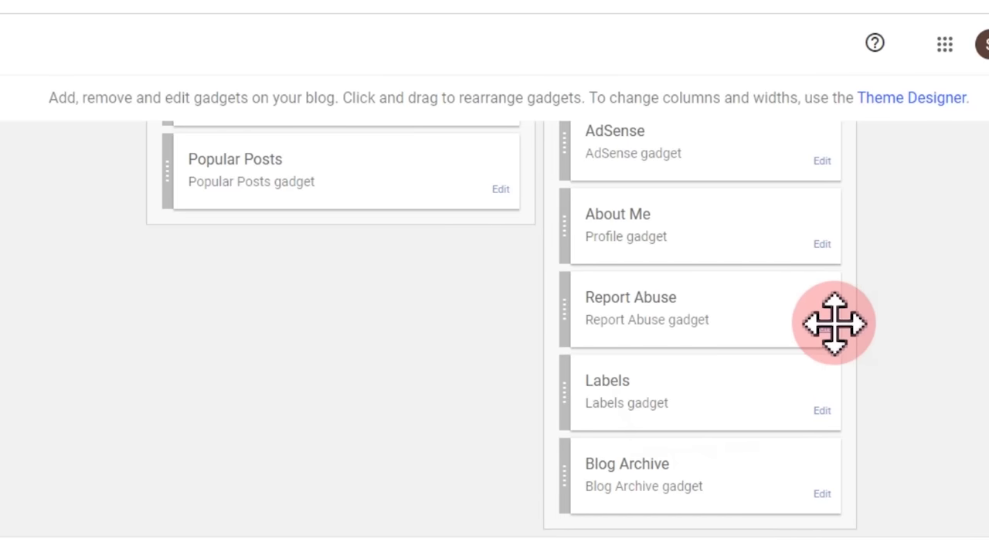
{"action": "scroll", "coordinate": [837, 323], "scroll_direction": "up", "scroll_amount": 5}
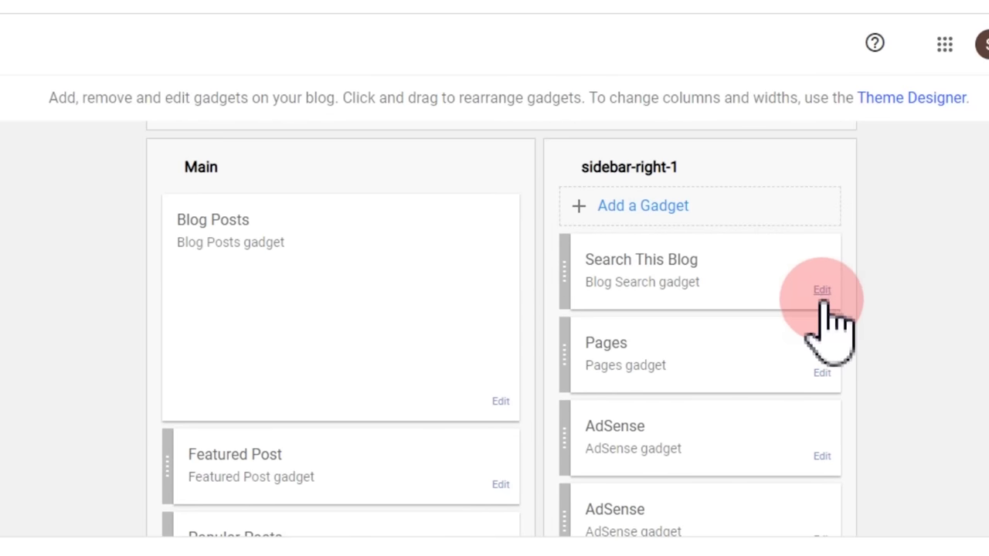
{"action": "left_click", "coordinate": [822, 291]}
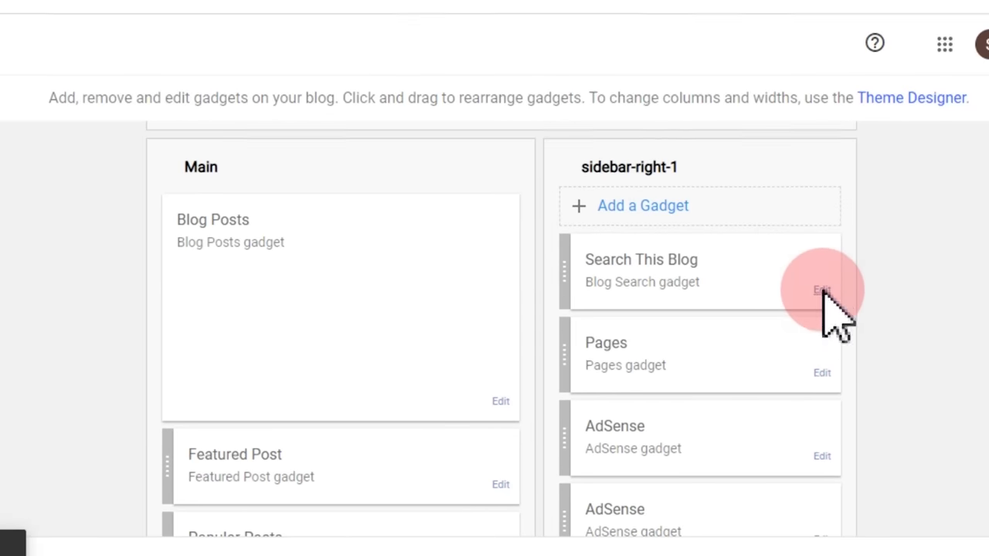
{"action": "left_click", "coordinate": [362, 397]}
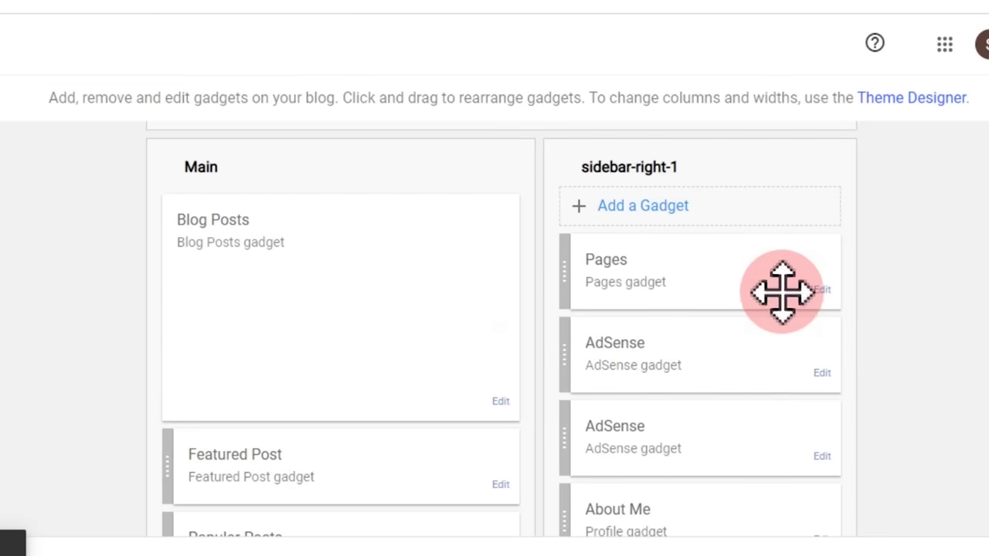
{"action": "left_click", "coordinate": [821, 289]}
{"action": "left_click", "coordinate": [424, 509]}
{"action": "left_click", "coordinate": [510, 365]}
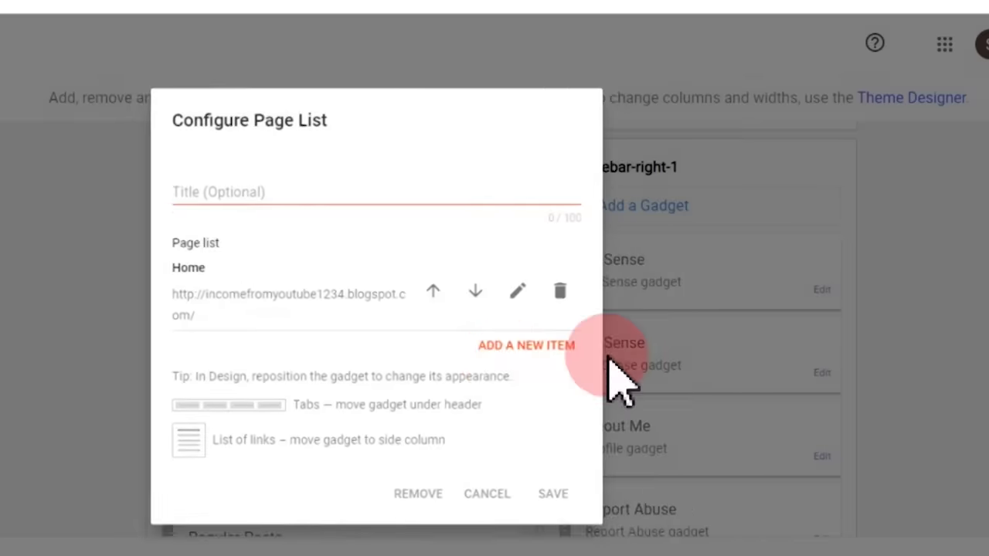
Remove both AdSense gadgets from the right sidebar.
{"action": "left_click", "coordinate": [816, 292]}
{"action": "left_click", "coordinate": [409, 396]}
{"action": "left_click", "coordinate": [510, 361]}
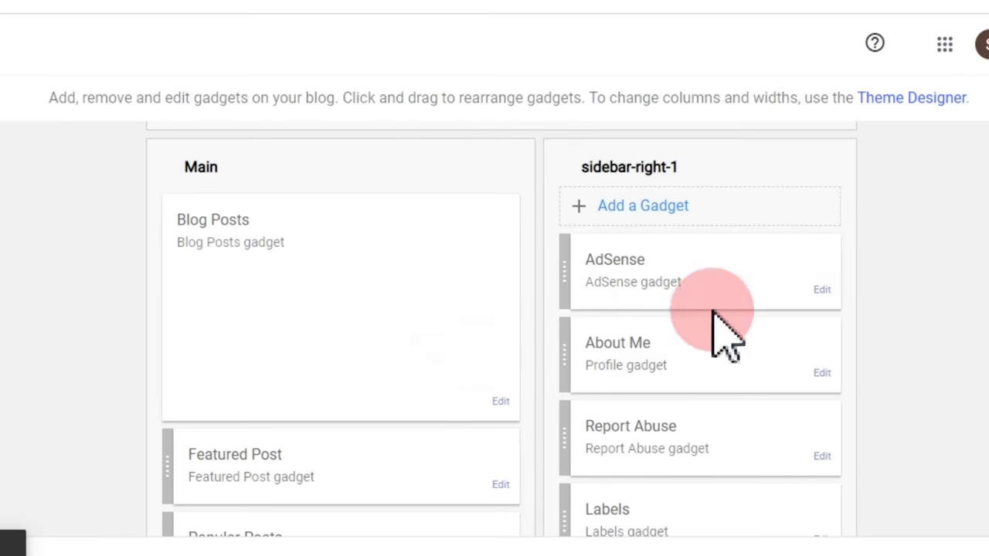
{"action": "left_click", "coordinate": [822, 290]}
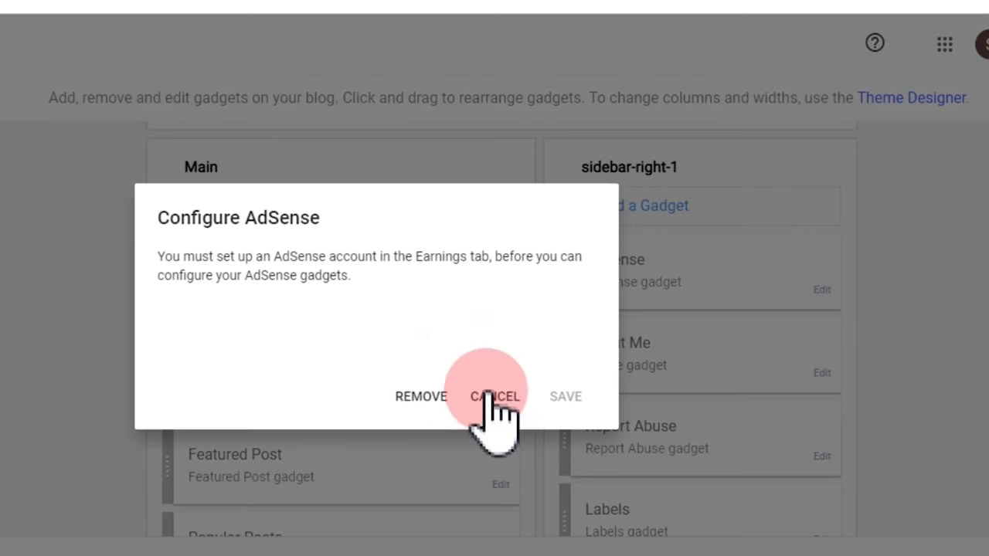
{"action": "left_click", "coordinate": [420, 397]}
{"action": "left_click", "coordinate": [503, 362]}
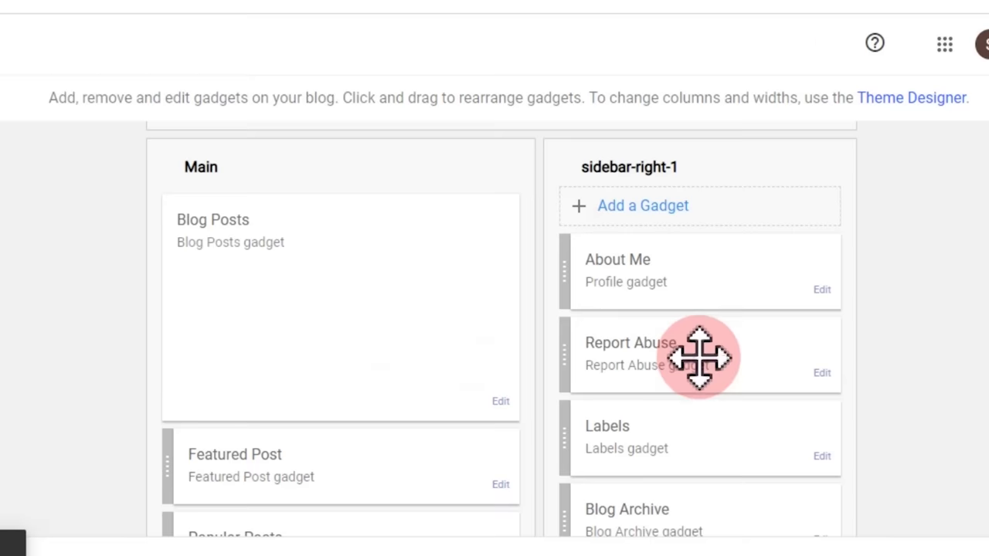
Remove the About Me and Report Abuse gadgets from the right sidebar.
{"action": "left_click", "coordinate": [822, 290]}
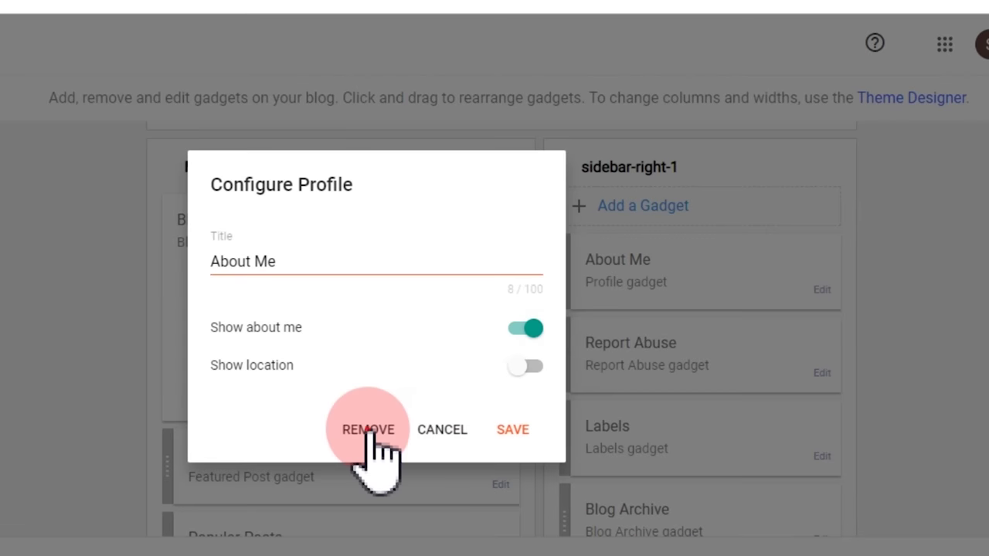
{"action": "left_click", "coordinate": [369, 430]}
{"action": "left_click", "coordinate": [504, 362]}
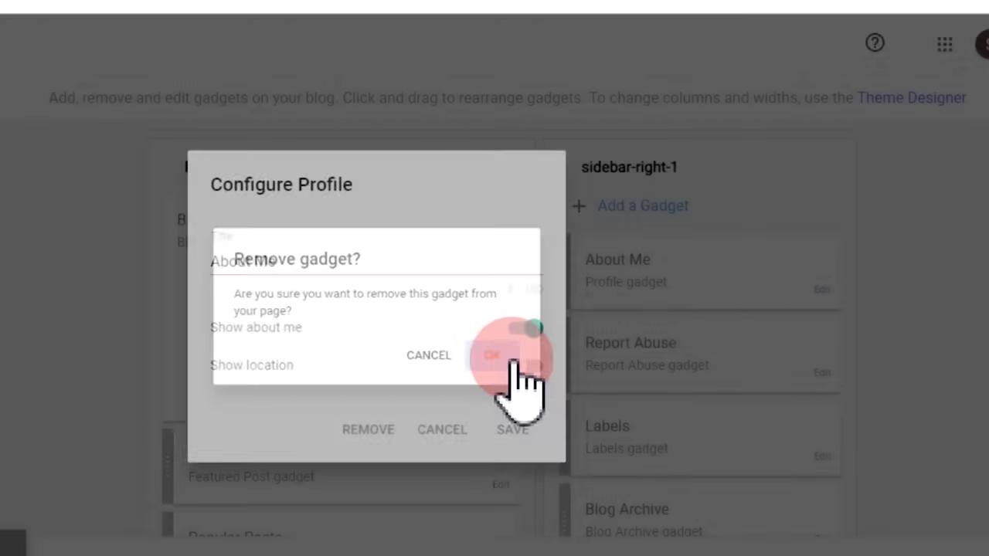
{"action": "left_click", "coordinate": [822, 292]}
{"action": "left_click", "coordinate": [367, 396]}
{"action": "left_click", "coordinate": [503, 360]}
Remove the Blog Archive gadget from the right sidebar, keeping the Labels gadget.
{"action": "left_click", "coordinate": [822, 373]}
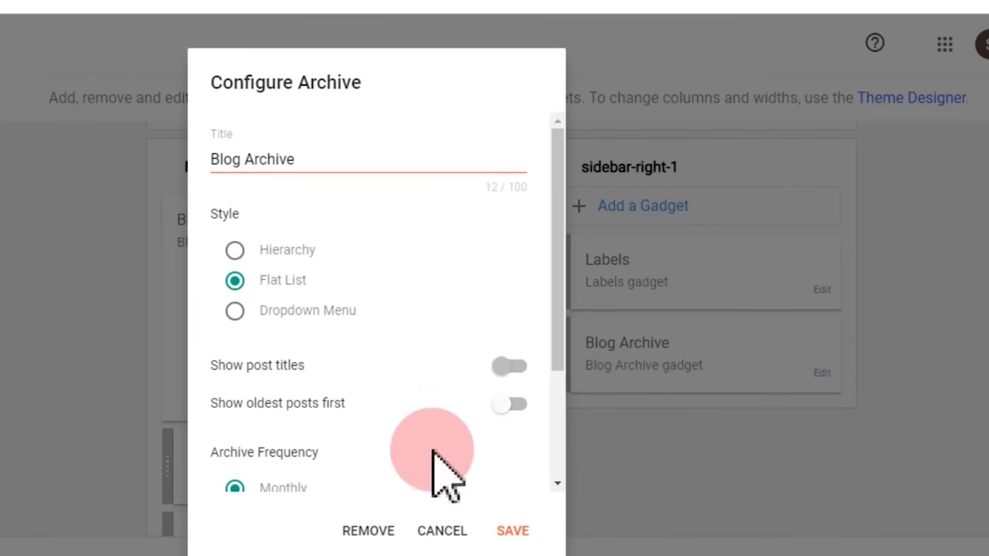
{"action": "left_click", "coordinate": [368, 531]}
{"action": "left_click", "coordinate": [503, 360]}
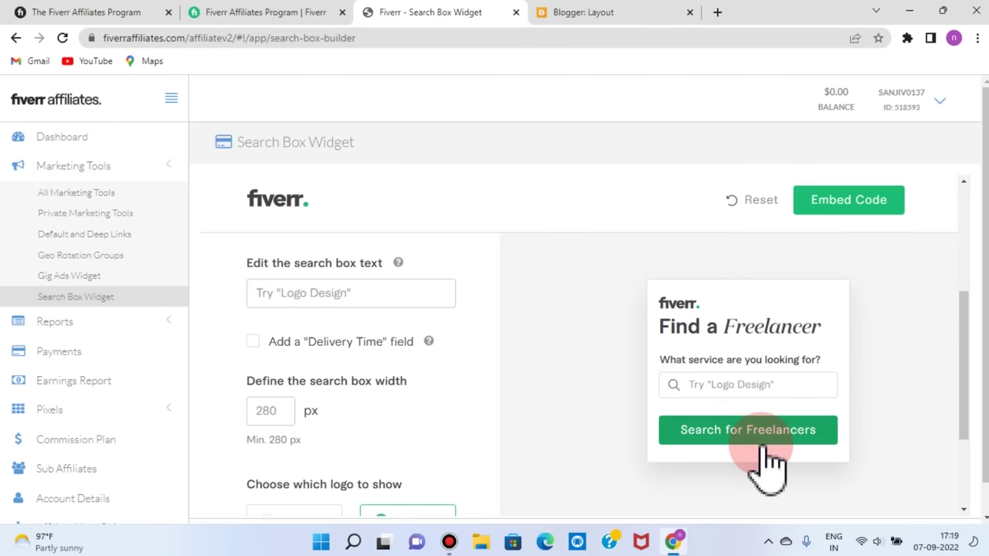
Copy the embed code of the Fiverr search box widget and switch to the Blogger layout page.
{"action": "left_click", "coordinate": [857, 208]}
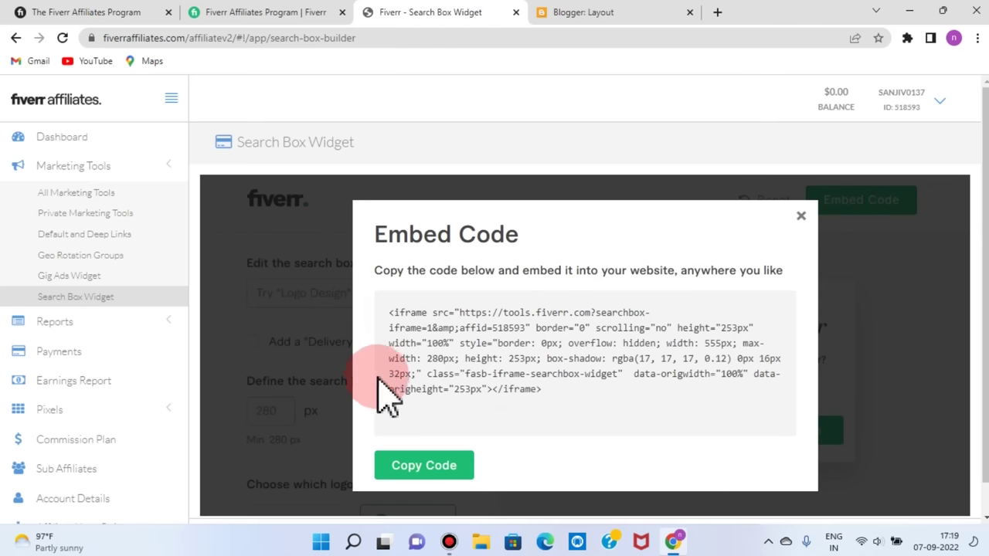
{"action": "left_click", "coordinate": [430, 473]}
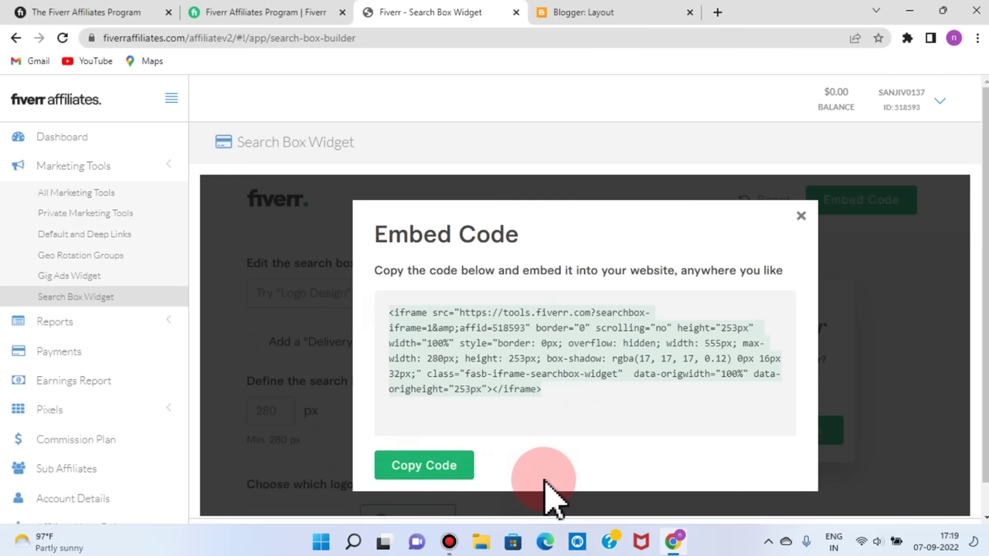
{"action": "left_click", "coordinate": [578, 21]}
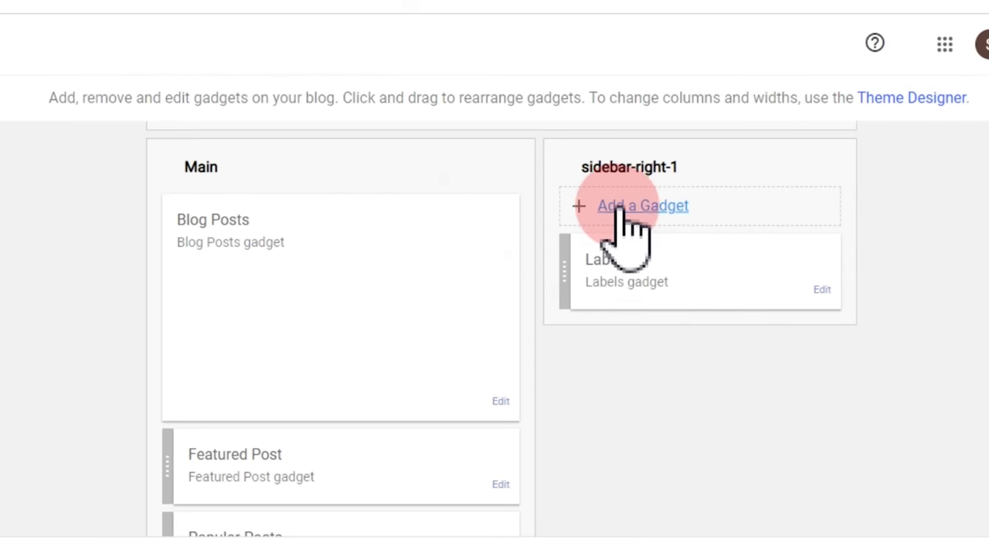
Add an HTML/JavaScript gadget titled "Search" to the right sidebar with the copied Fiverr embed code as its content, and save it.
{"action": "left_click", "coordinate": [666, 207]}
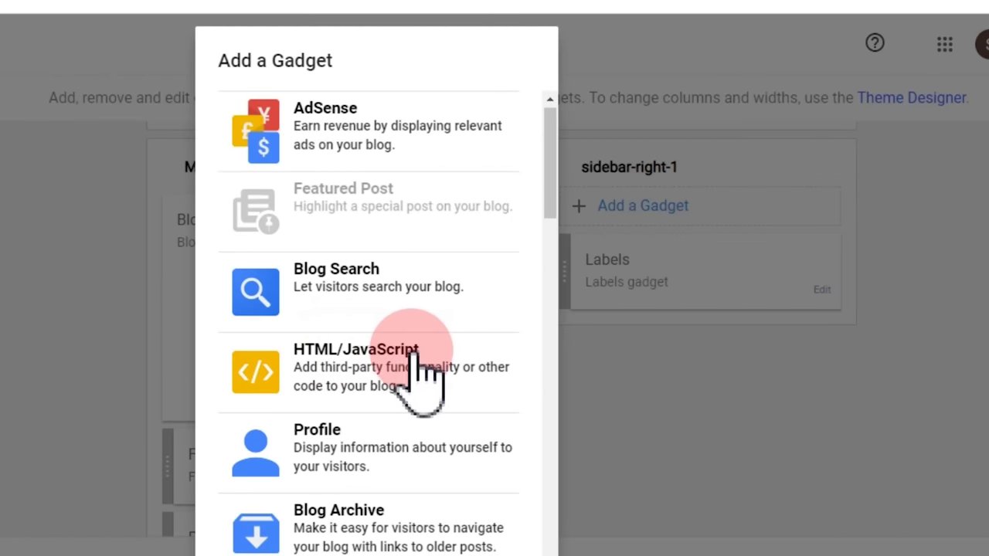
{"action": "left_click", "coordinate": [352, 379]}
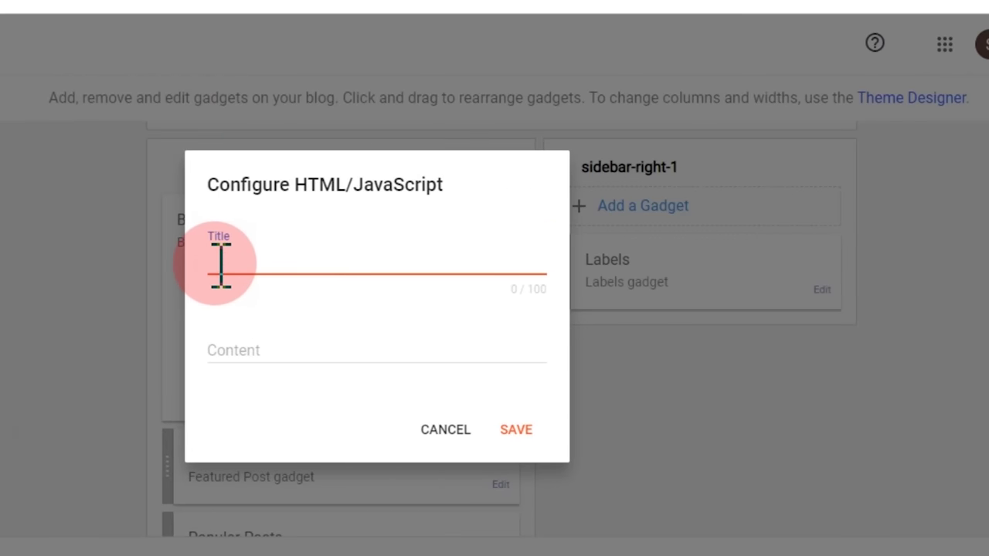
{"action": "type", "text": "Search"}
{"action": "left_click", "coordinate": [219, 348]}
{"action": "right_click", "coordinate": [220, 352]}
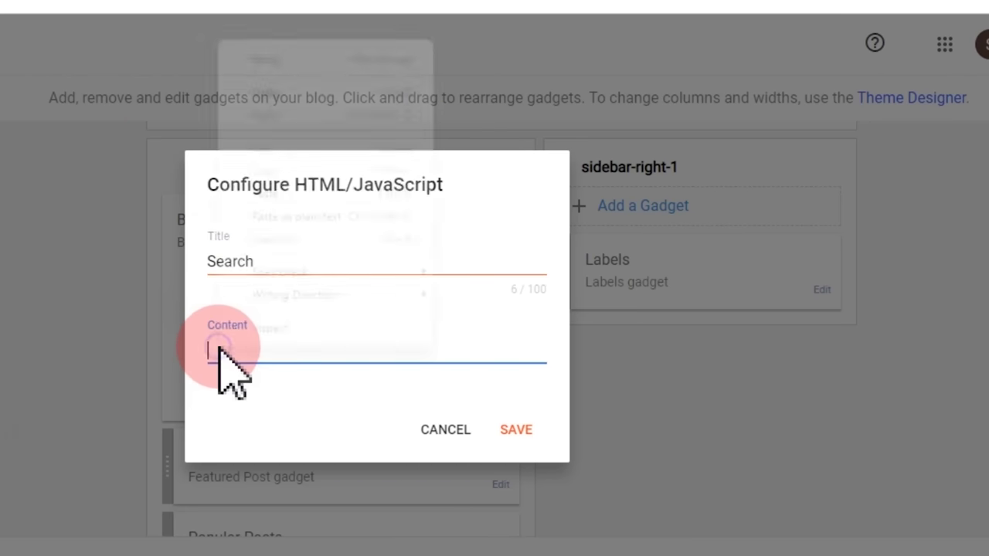
{"action": "left_click", "coordinate": [313, 195]}
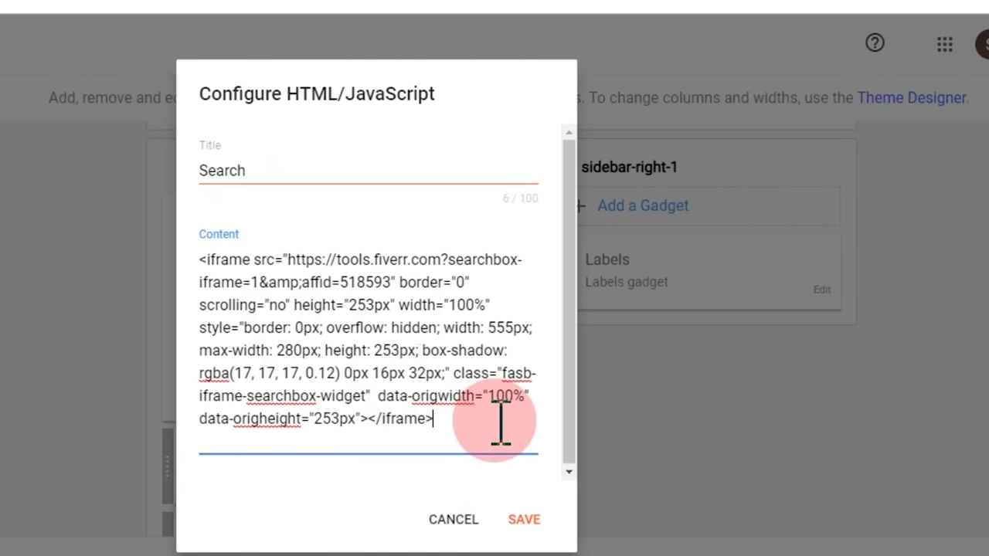
{"action": "left_click", "coordinate": [527, 525]}
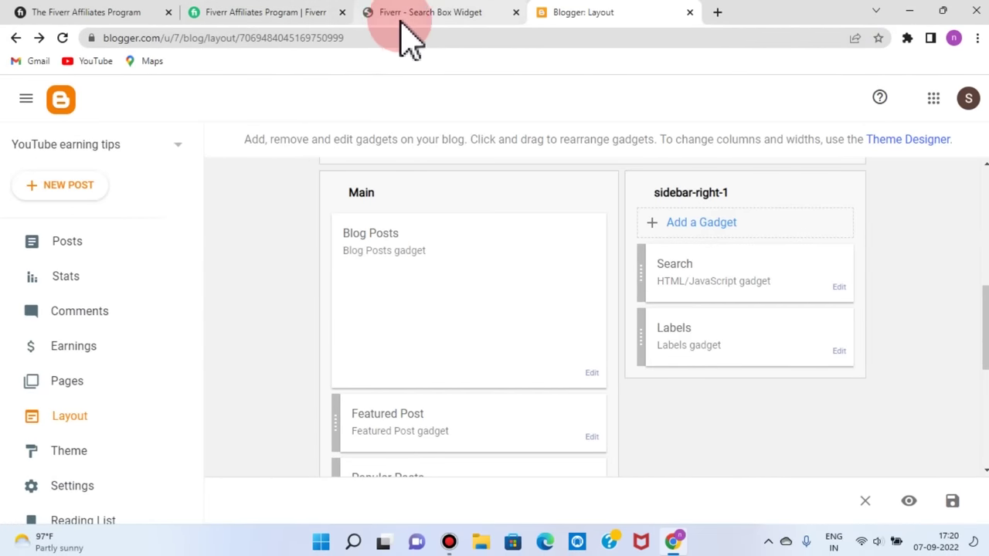
Switch to Fiverr Affiliates, close the search box embed code, and show all marketing tool creatives without filters.
{"action": "left_click", "coordinate": [406, 15]}
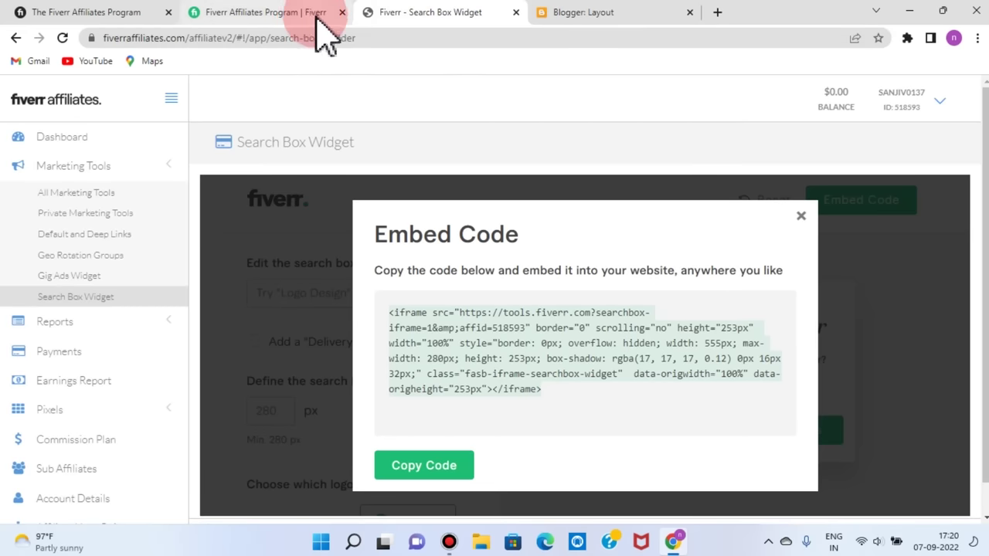
{"action": "left_click", "coordinate": [801, 216]}
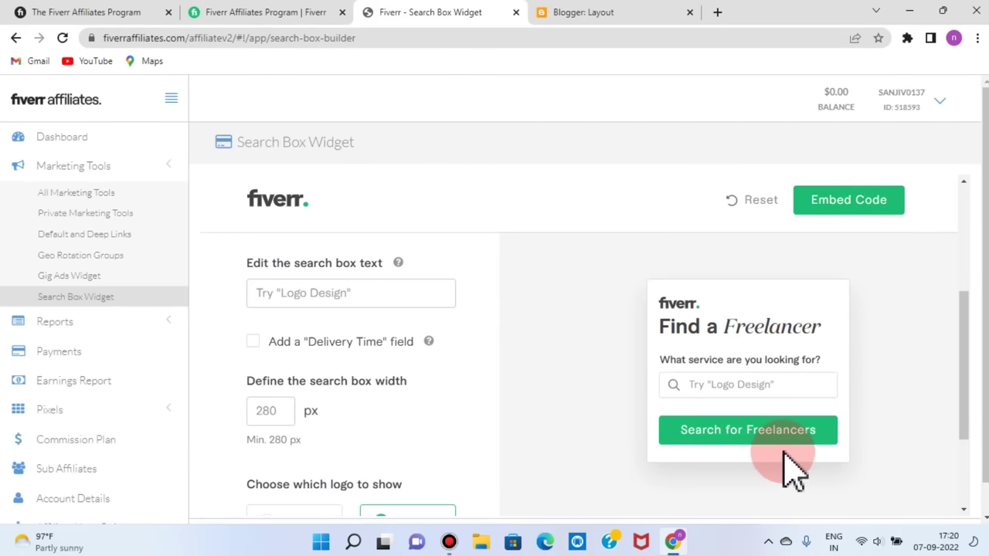
{"action": "left_click", "coordinate": [609, 12]}
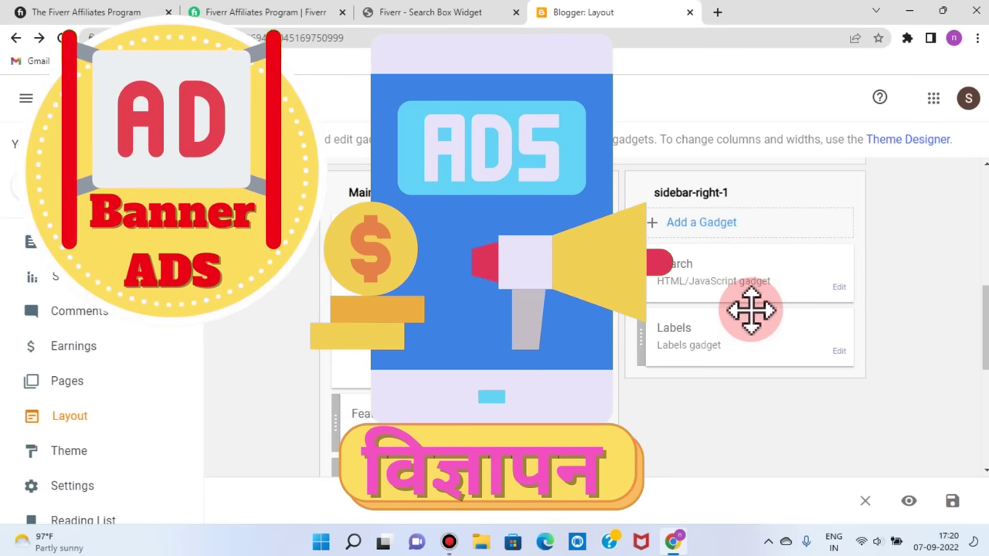
{"action": "left_click", "coordinate": [413, 16]}
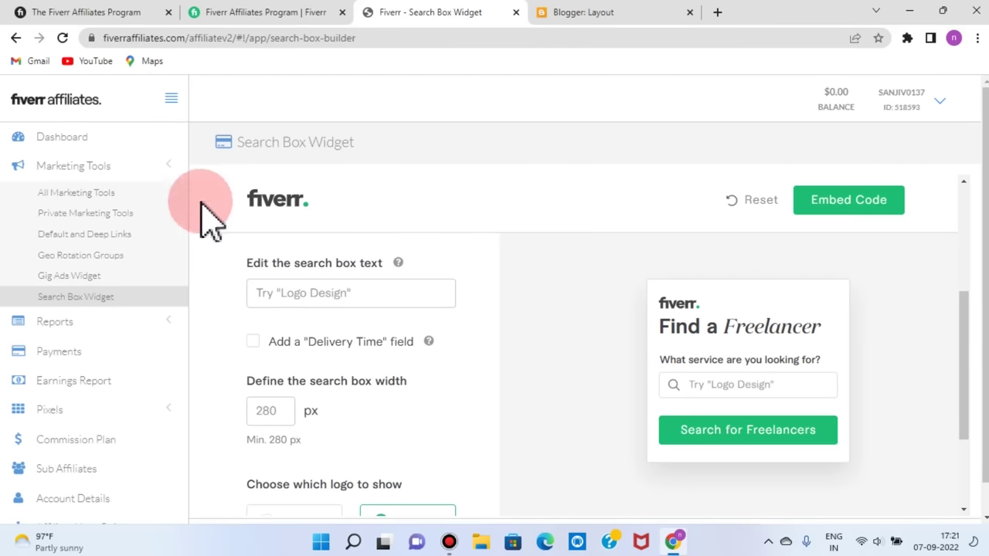
{"action": "left_click", "coordinate": [95, 192]}
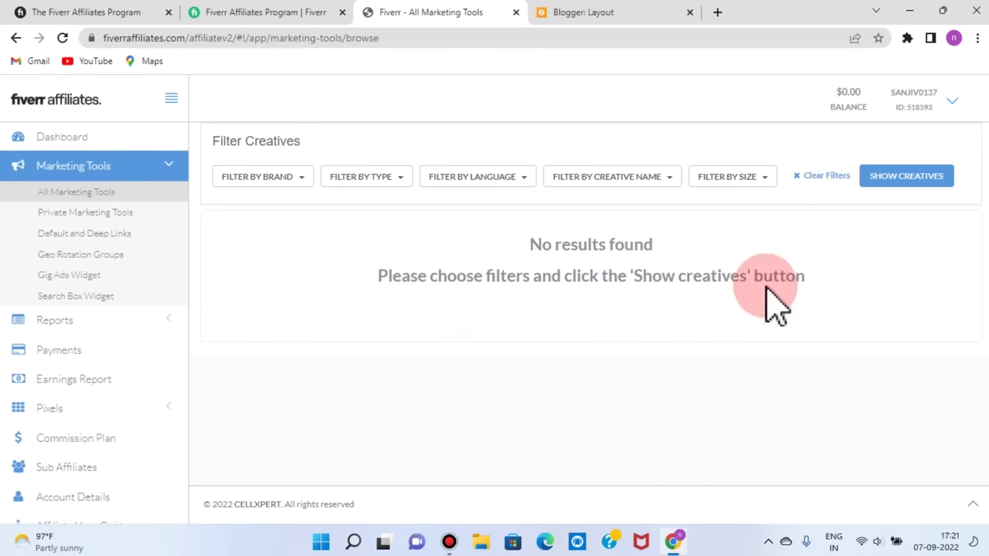
{"action": "left_click", "coordinate": [909, 179]}
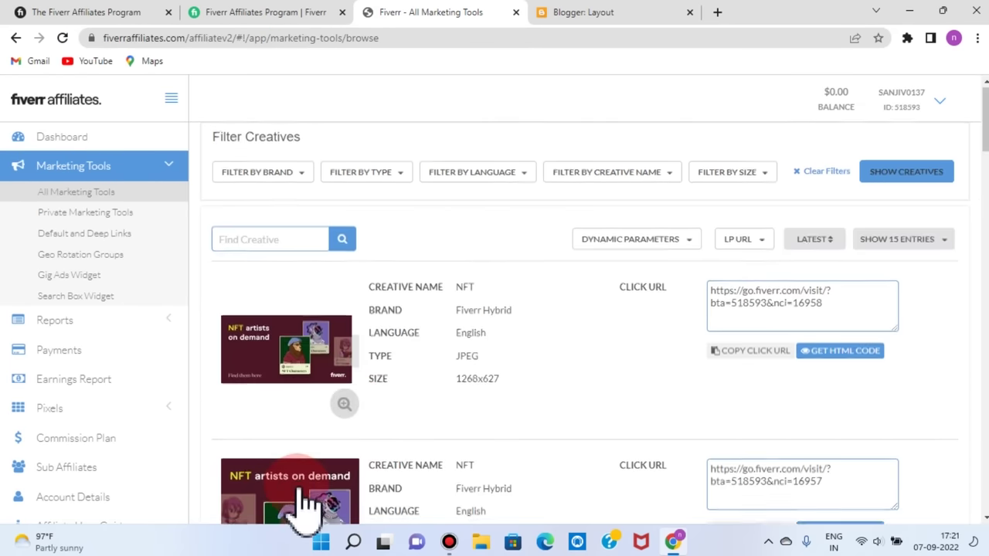
Look through the NFT creatives in the marketing tools list and compare their banner formats and sizes.
{"action": "scroll", "coordinate": [309, 502], "scroll_direction": "down", "scroll_amount": 1}
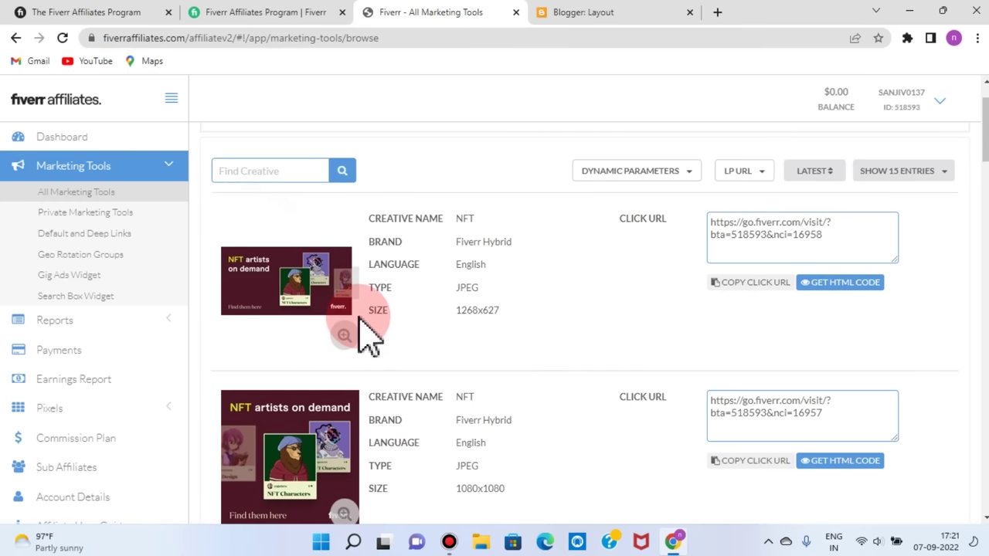
{"action": "scroll", "coordinate": [307, 473], "scroll_direction": "down", "scroll_amount": 3}
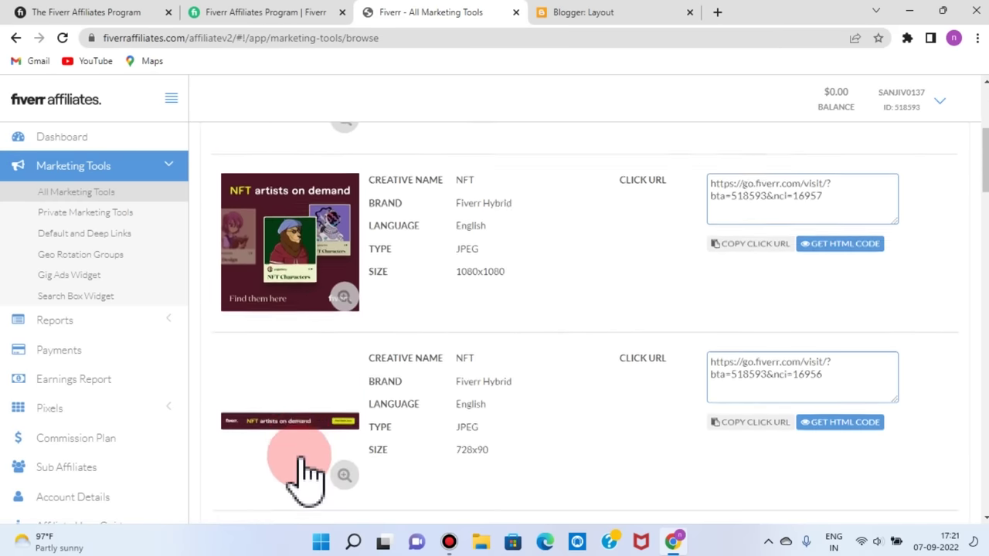
{"action": "scroll", "coordinate": [313, 329], "scroll_direction": "up", "scroll_amount": 2}
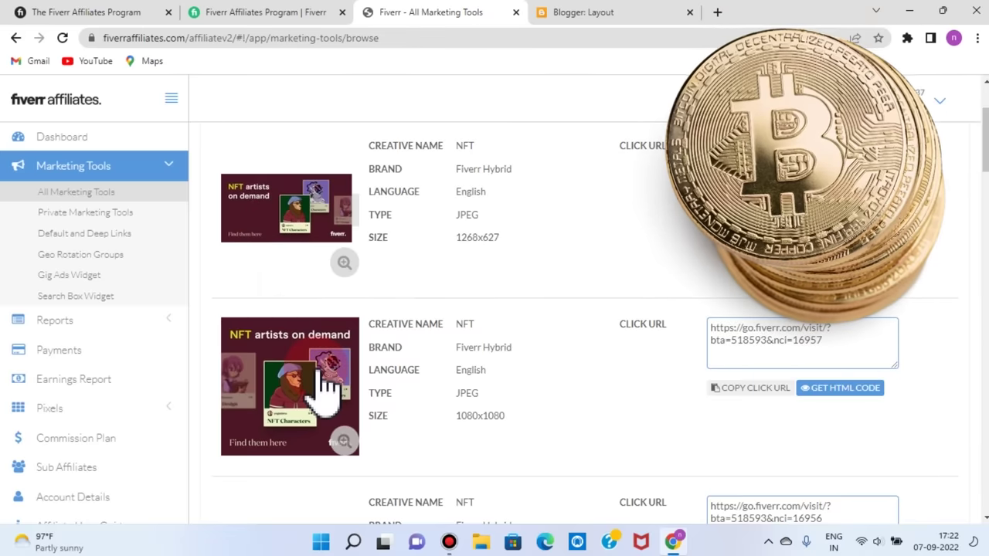
{"action": "scroll", "coordinate": [323, 386], "scroll_direction": "down", "scroll_amount": 1}
{"action": "scroll", "coordinate": [324, 390], "scroll_direction": "down", "scroll_amount": 5}
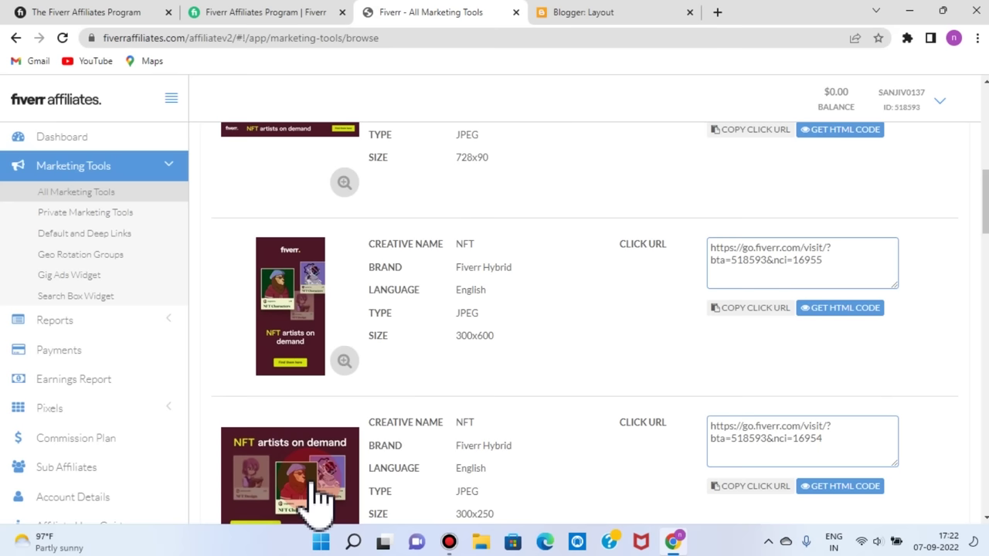
{"action": "scroll", "coordinate": [316, 487], "scroll_direction": "down", "scroll_amount": 2}
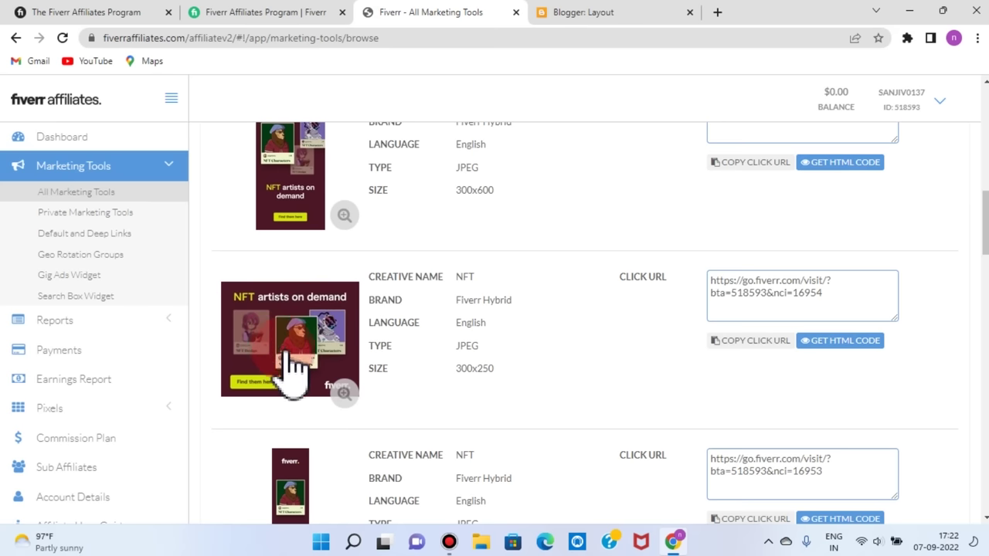
{"action": "scroll", "coordinate": [294, 376], "scroll_direction": "up", "scroll_amount": 1}
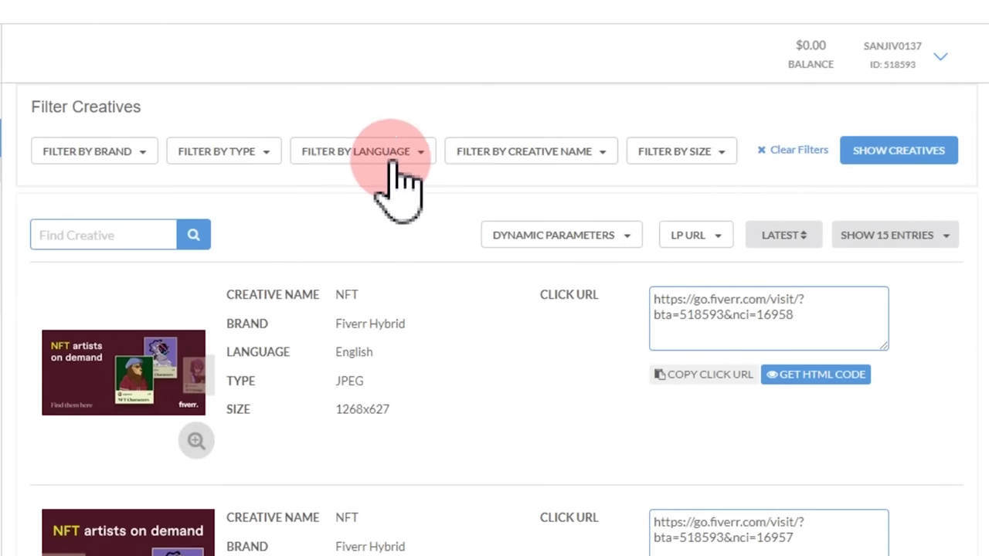
Filter the creatives by the English language and show the matching creatives.
{"action": "left_click", "coordinate": [424, 155]}
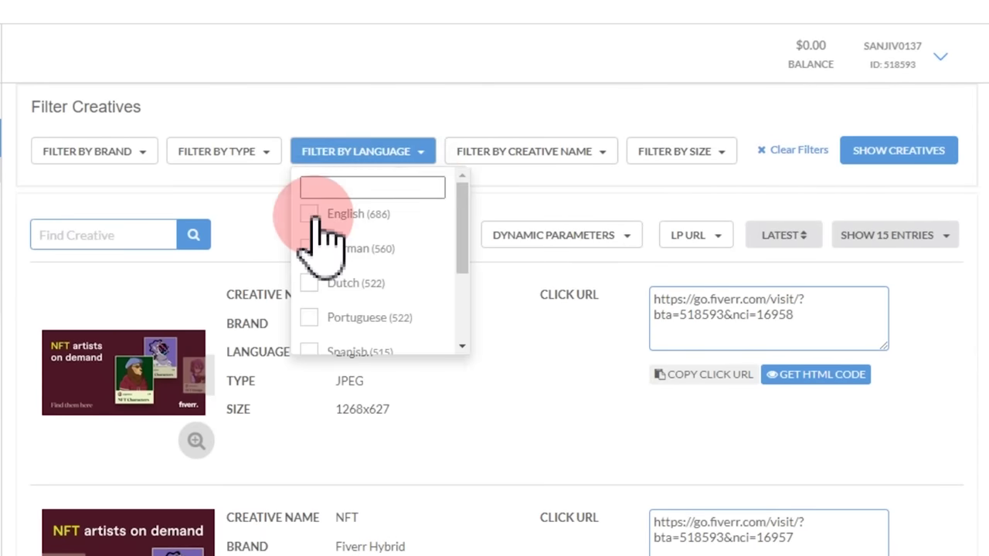
{"action": "left_click_drag", "start_coordinate": [466, 269], "coordinate": [457, 249]}
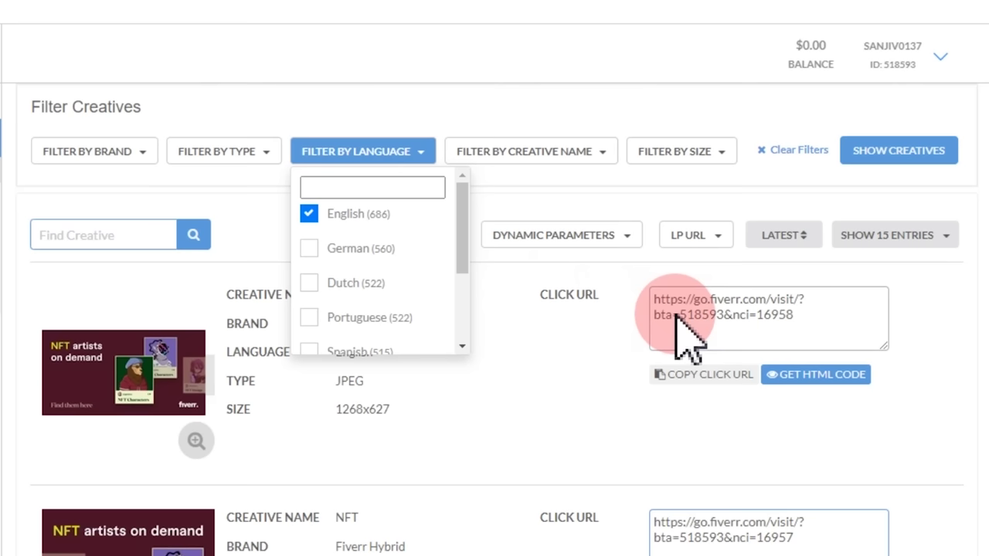
{"action": "left_click", "coordinate": [734, 375]}
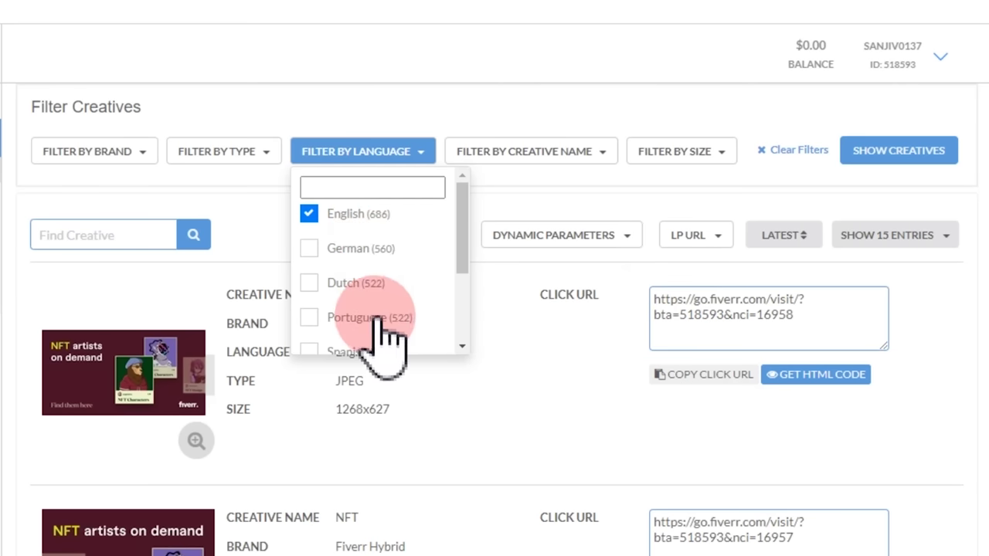
{"action": "left_click", "coordinate": [892, 154]}
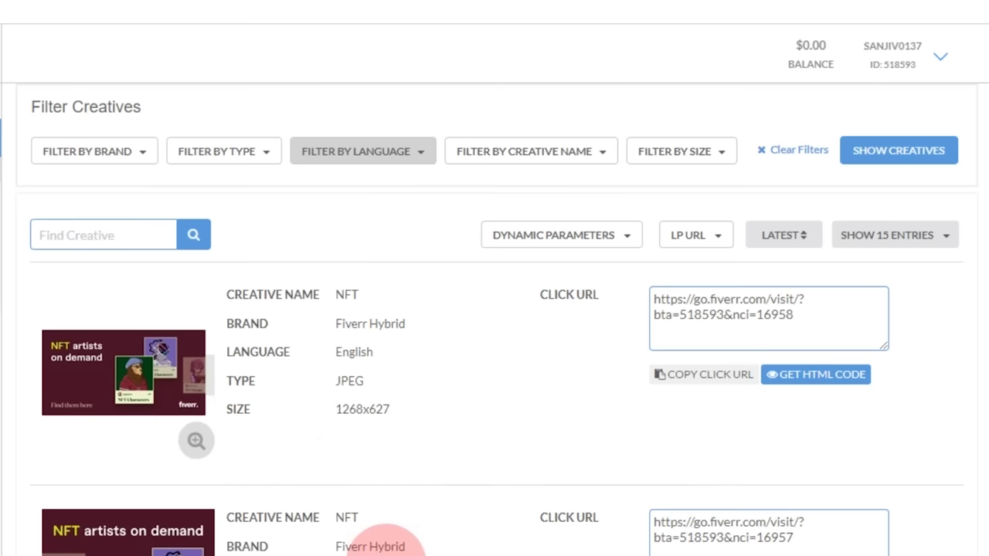
Copy the HTML code of the 300x600 NFT banner and switch to the Blogger layout page.
{"action": "scroll", "coordinate": [386, 541], "scroll_direction": "down", "scroll_amount": 6}
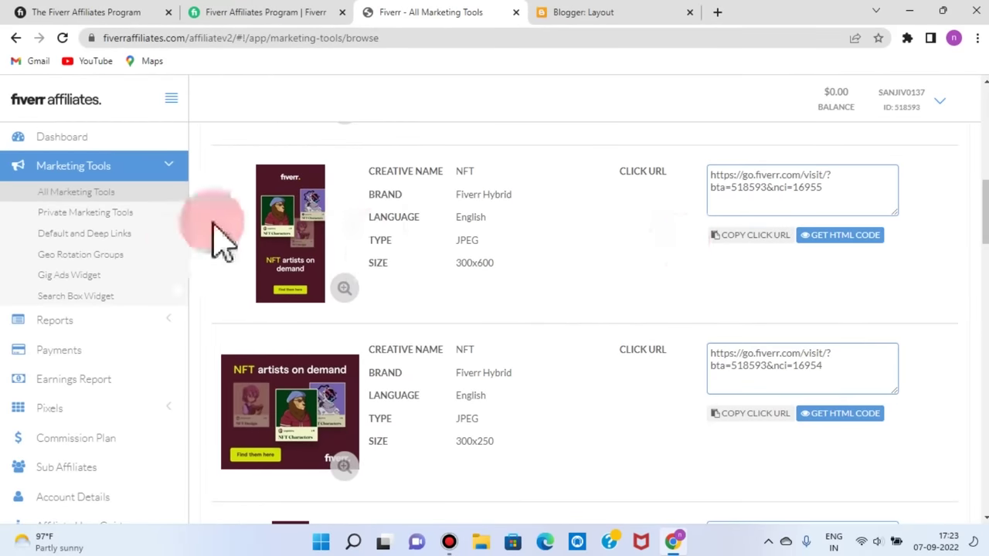
{"action": "left_click", "coordinate": [850, 235]}
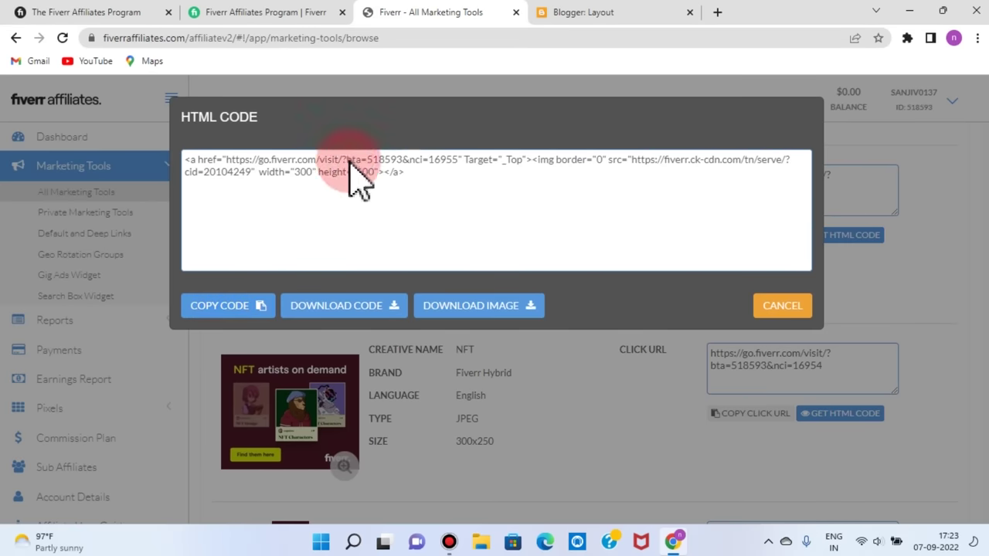
{"action": "left_click", "coordinate": [223, 309]}
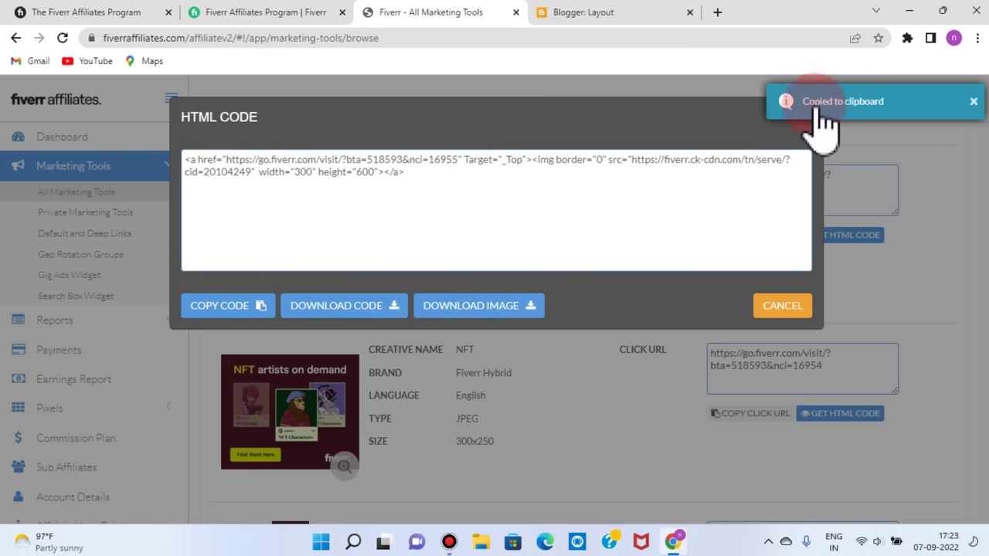
{"action": "left_click", "coordinate": [566, 12]}
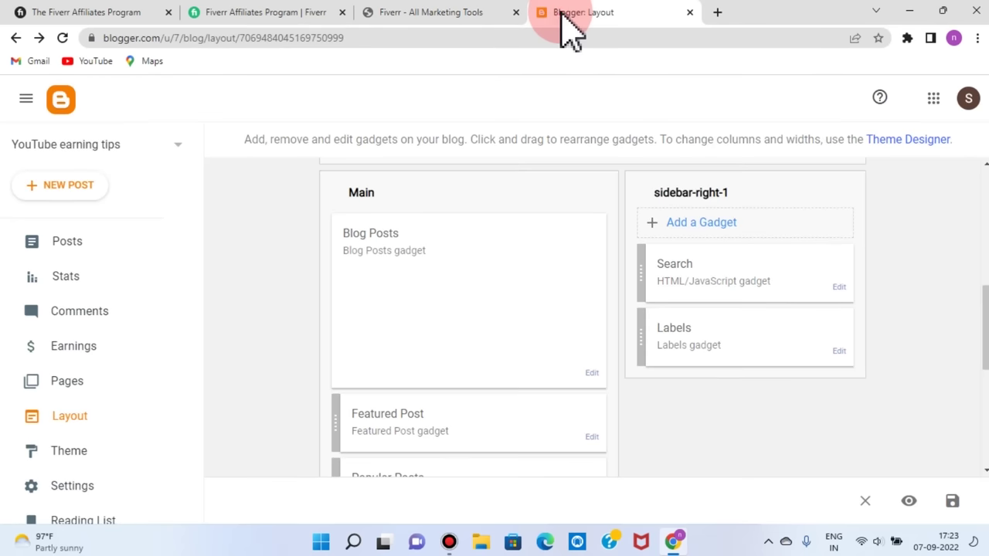
Add an HTML/JavaScript gadget titled "NFT" to sidebar-right-1 with the copied banner code as its content, and save it.
{"action": "left_click", "coordinate": [684, 232]}
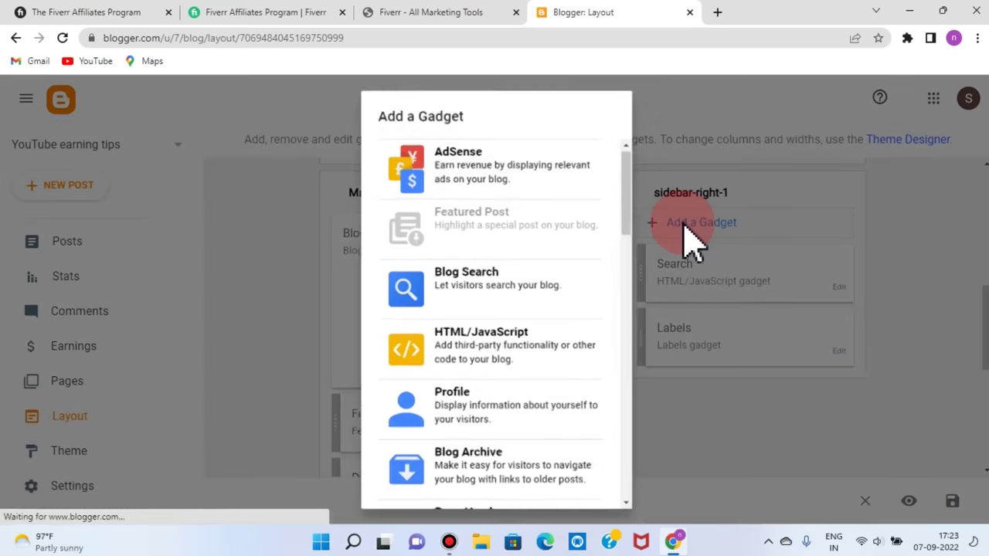
{"action": "left_click", "coordinate": [452, 370]}
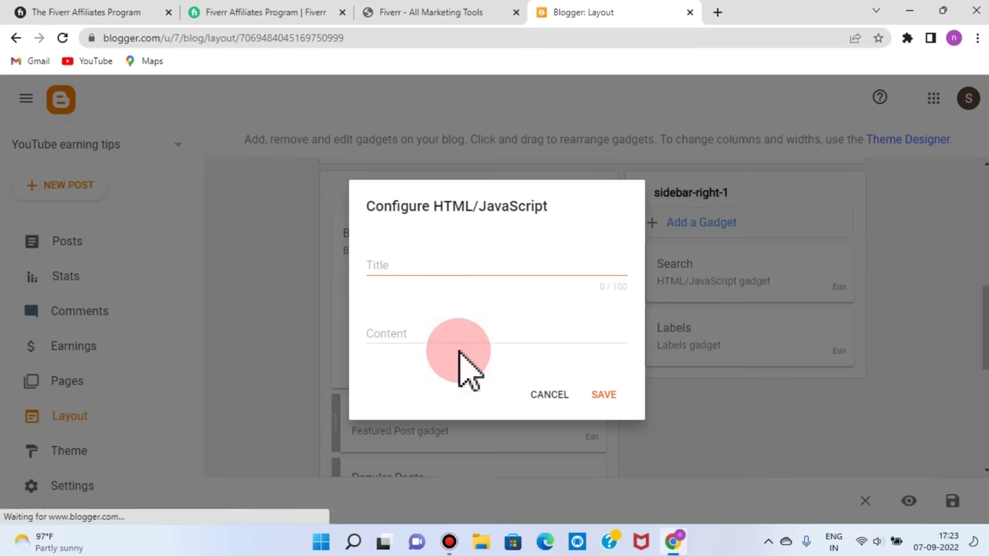
{"action": "left_click", "coordinate": [391, 261]}
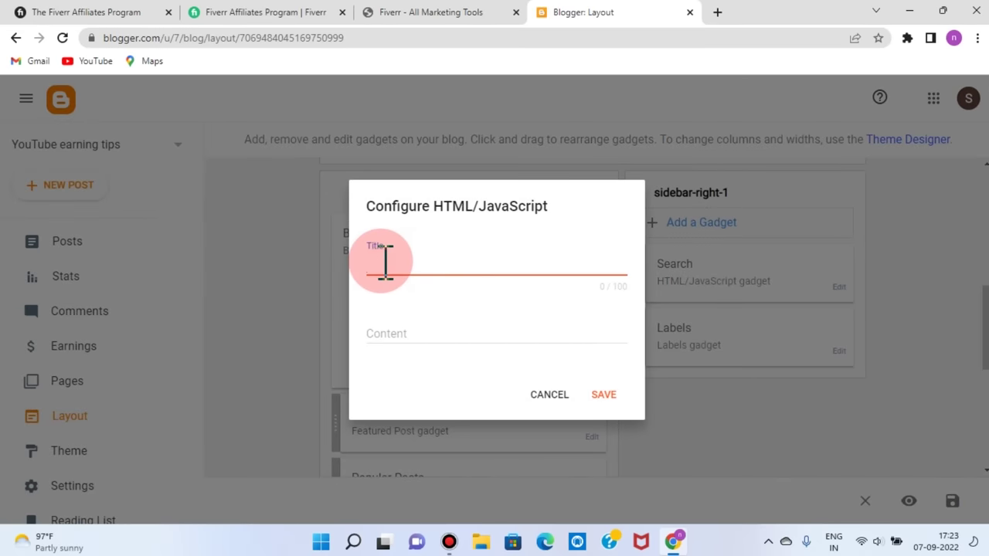
{"action": "type", "text": "NFT"}
{"action": "left_click", "coordinate": [382, 336]}
{"action": "right_click", "coordinate": [379, 334]}
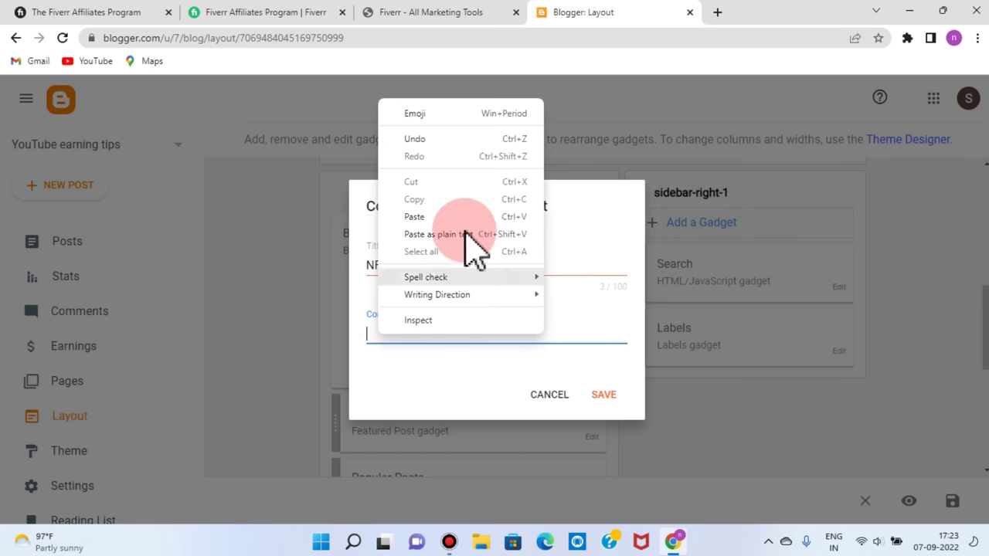
{"action": "left_click", "coordinate": [448, 217]}
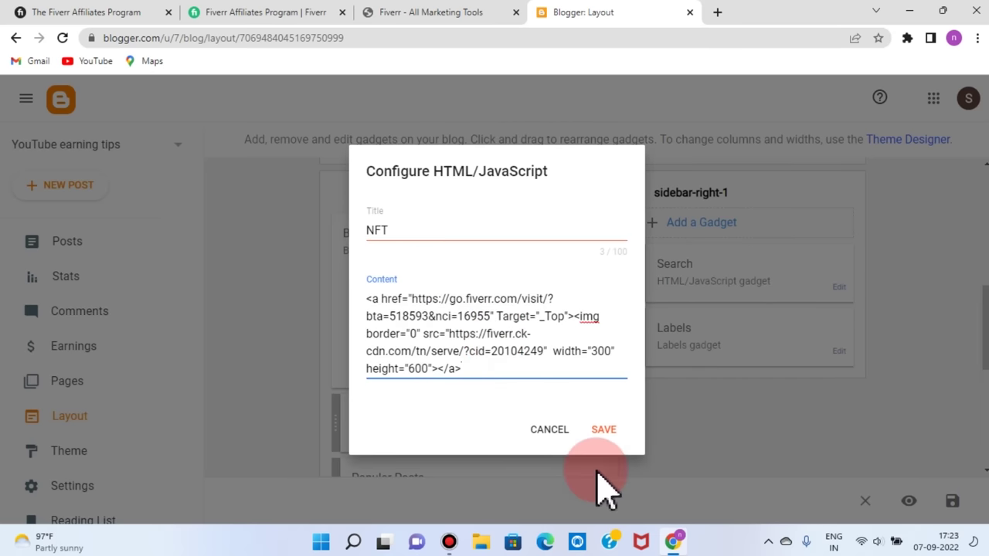
{"action": "left_click", "coordinate": [604, 430]}
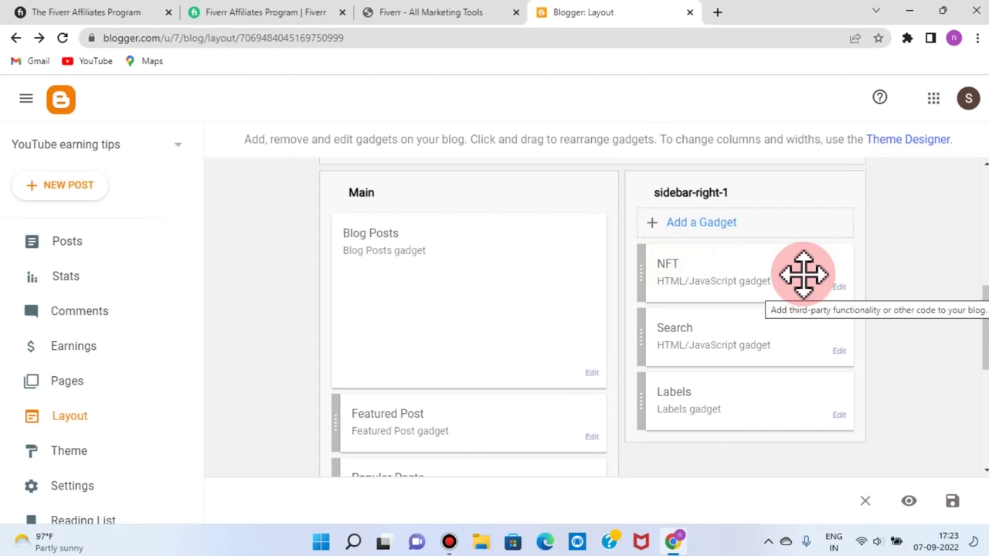
Switch to Fiverr Affiliates, close the banner's HTML code, and compare the NFT creatives with the gadgets in the Blogger layout.
{"action": "left_click", "coordinate": [405, 15]}
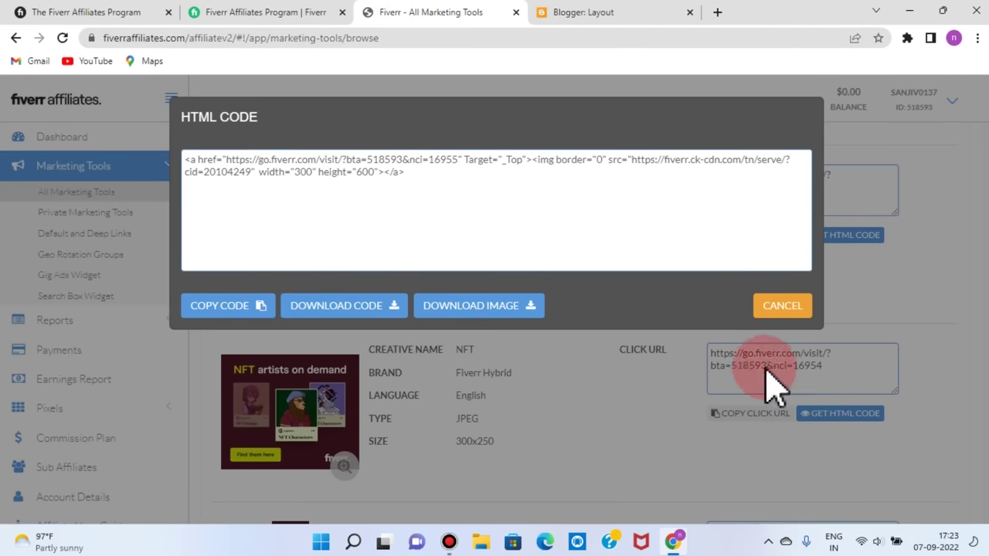
{"action": "left_click", "coordinate": [456, 421]}
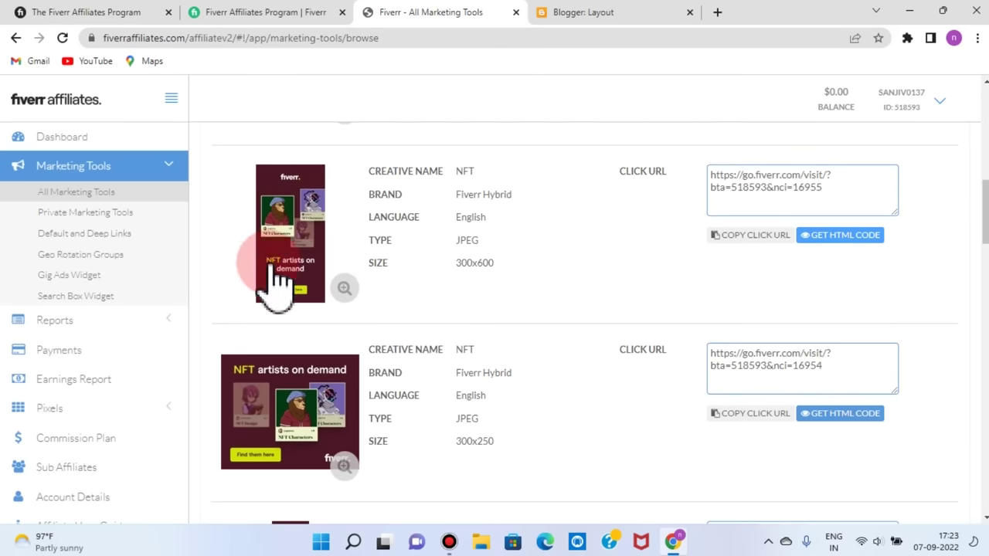
{"action": "left_click", "coordinate": [592, 14]}
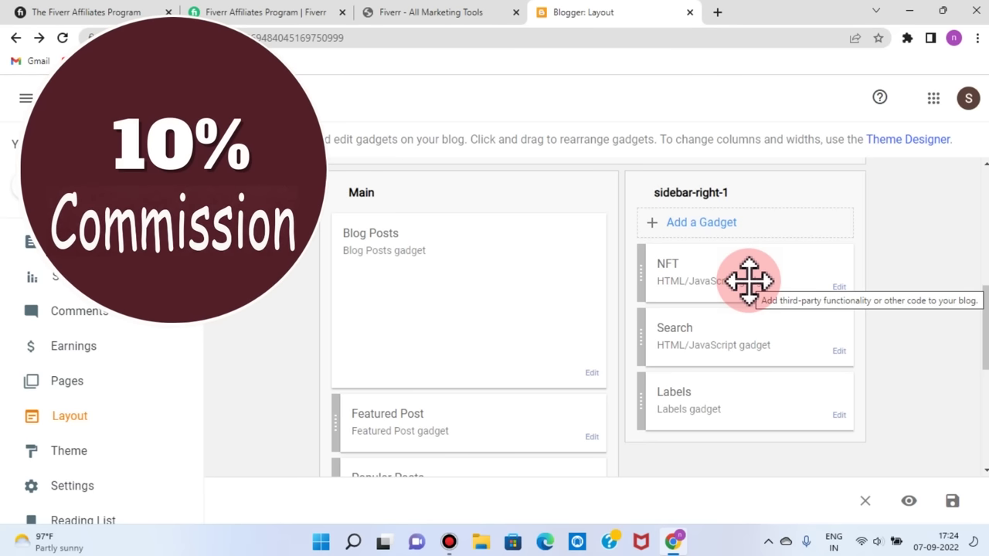
{"action": "left_click", "coordinate": [469, 12]}
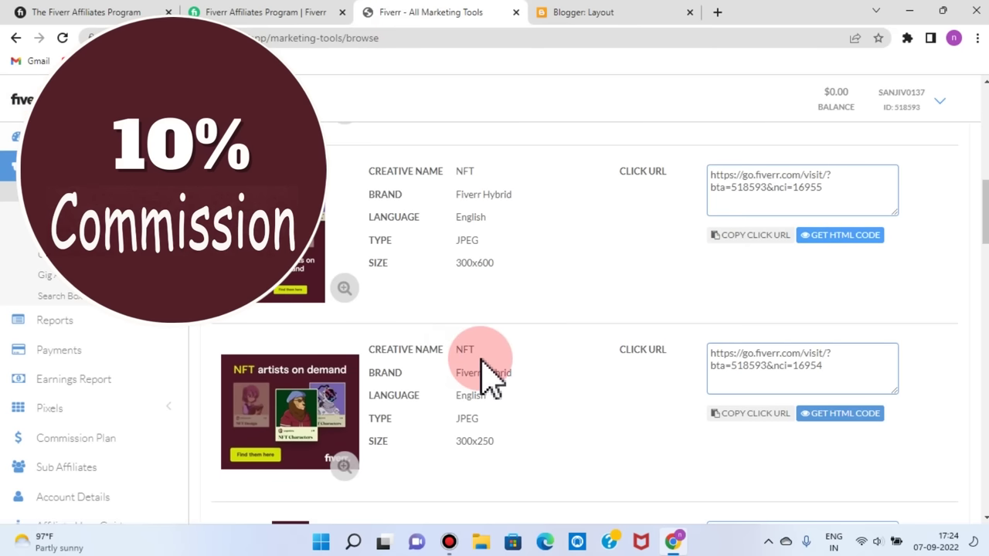
{"action": "left_click", "coordinate": [579, 12]}
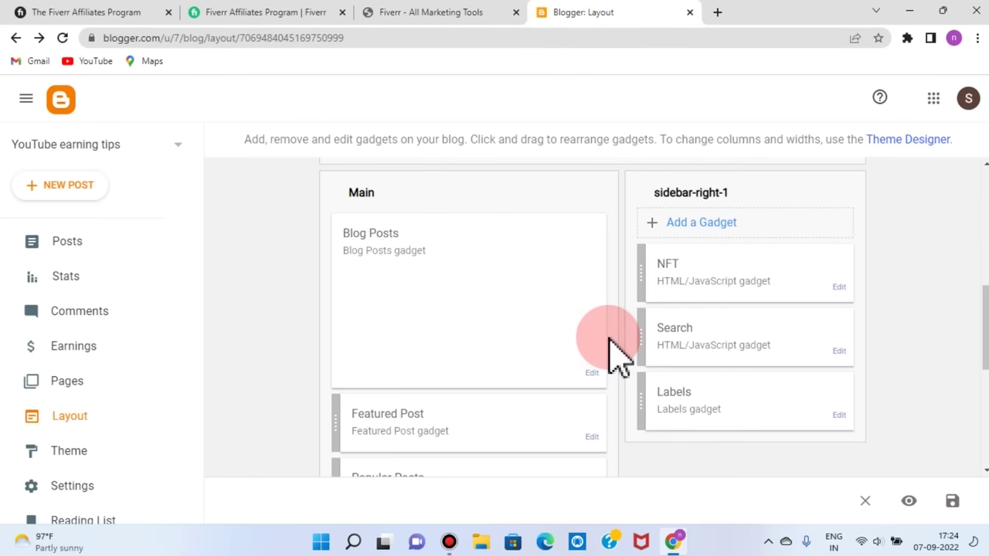
{"action": "left_click", "coordinate": [387, 13]}
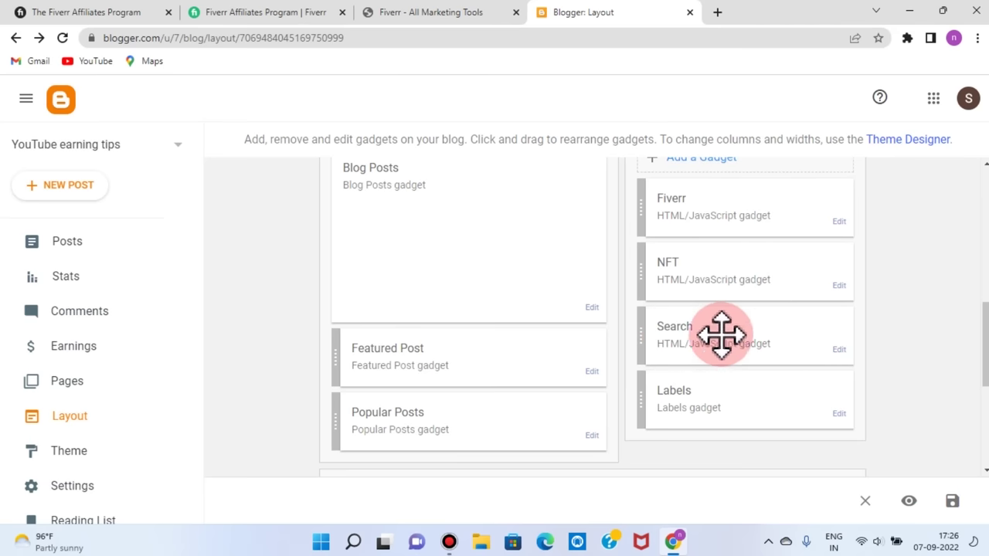
Move the Search gadget above the Fiverr gadget at the start of sidebar-right-1.
{"action": "left_click_drag", "start_coordinate": [695, 337], "coordinate": [696, 207]}
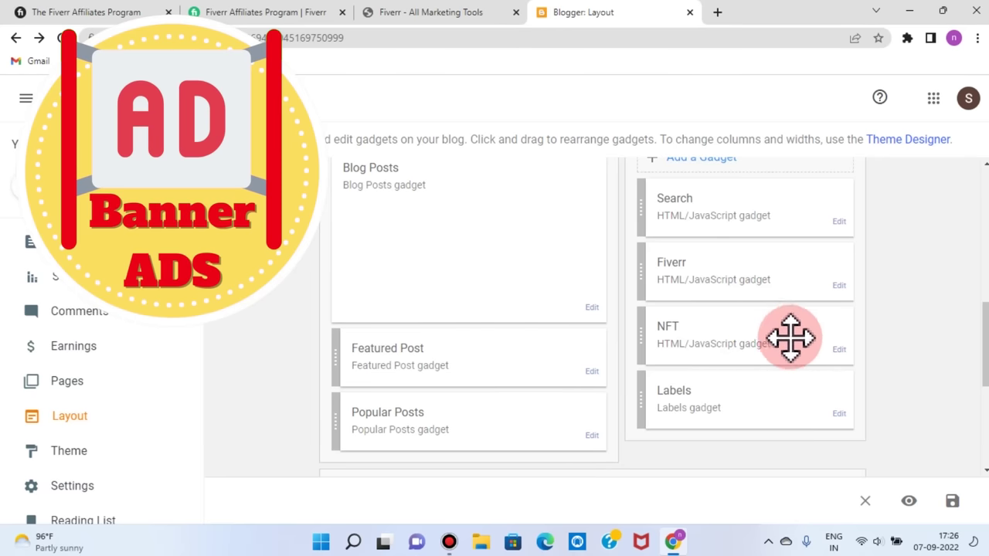
Examine the blog layout from the Navbar and Header to the footer sections for places that accept more gadgets.
{"action": "scroll", "coordinate": [827, 333], "scroll_direction": "down", "scroll_amount": 2}
{"action": "scroll", "coordinate": [831, 338], "scroll_direction": "down", "scroll_amount": 2}
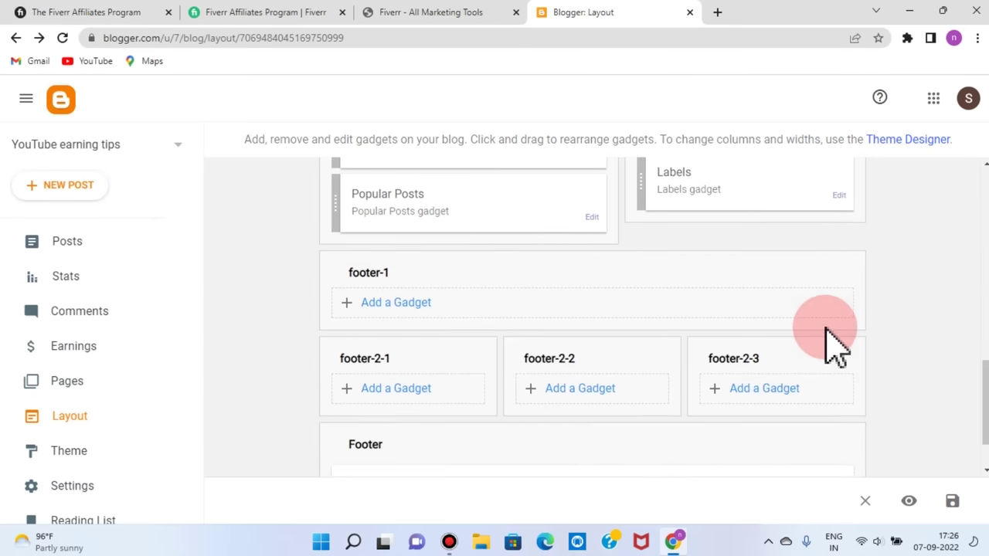
{"action": "scroll", "coordinate": [889, 348], "scroll_direction": "up", "scroll_amount": 1}
{"action": "scroll", "coordinate": [889, 348], "scroll_direction": "up", "scroll_amount": 10}
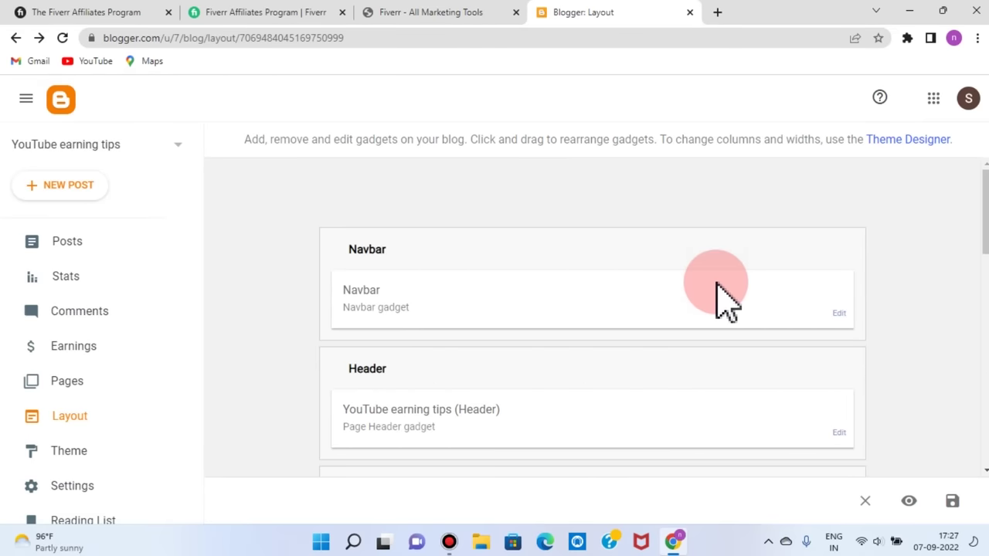
{"action": "scroll", "coordinate": [718, 294], "scroll_direction": "down", "scroll_amount": 10}
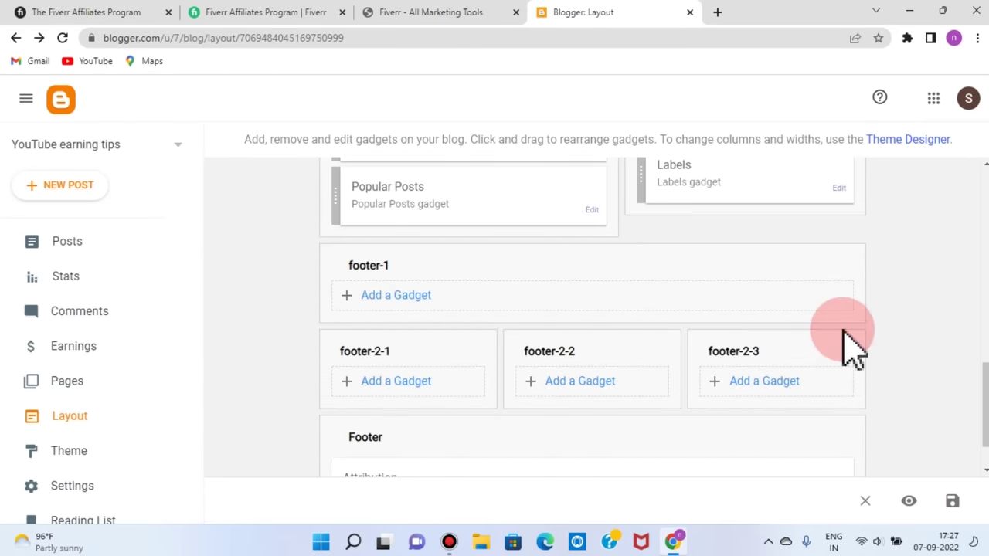
{"action": "scroll", "coordinate": [846, 346], "scroll_direction": "up", "scroll_amount": 1}
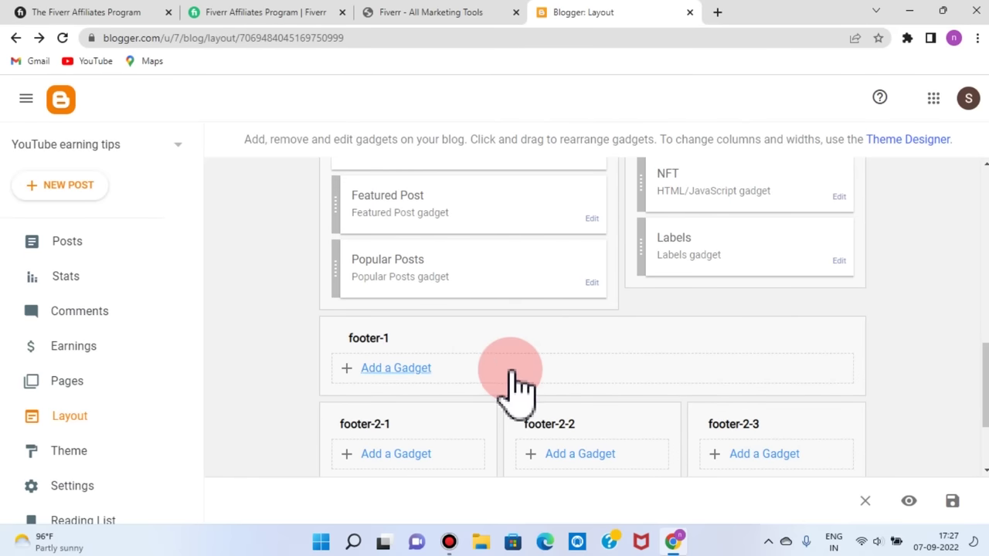
{"action": "scroll", "coordinate": [816, 361], "scroll_direction": "down", "scroll_amount": 1}
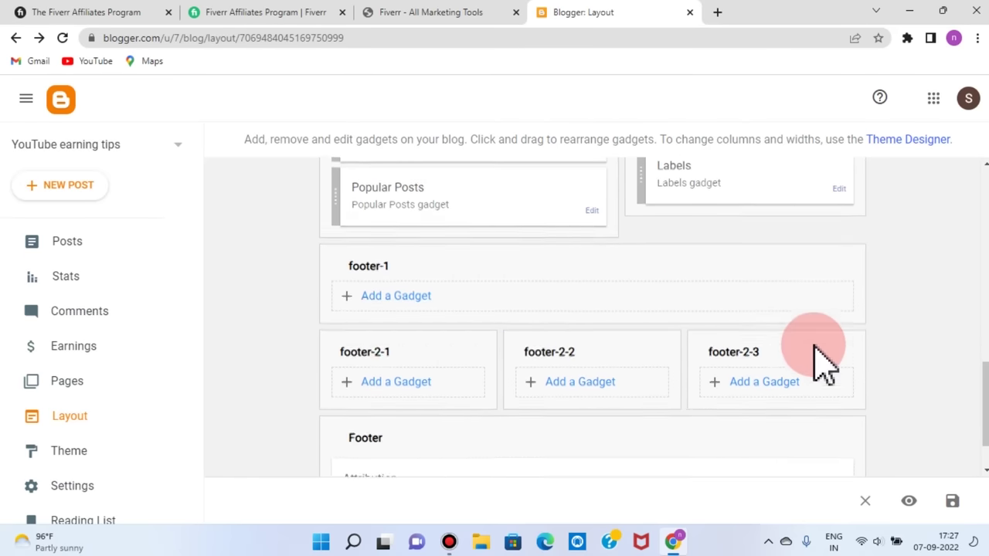
{"action": "scroll", "coordinate": [957, 399], "scroll_direction": "down", "scroll_amount": 1}
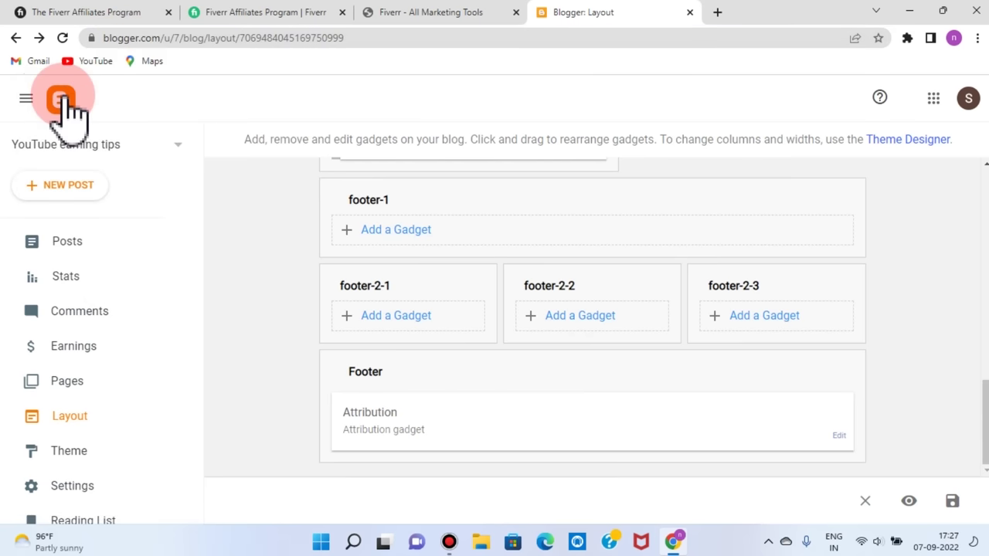
{"action": "scroll", "coordinate": [557, 246], "scroll_direction": "up", "scroll_amount": 15}
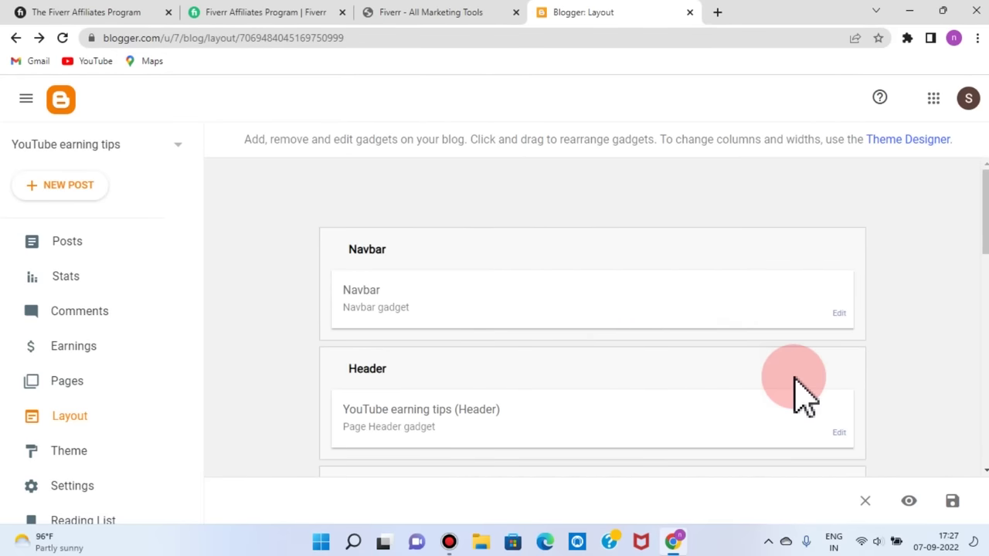
{"action": "scroll", "coordinate": [796, 394], "scroll_direction": "down", "scroll_amount": 10}
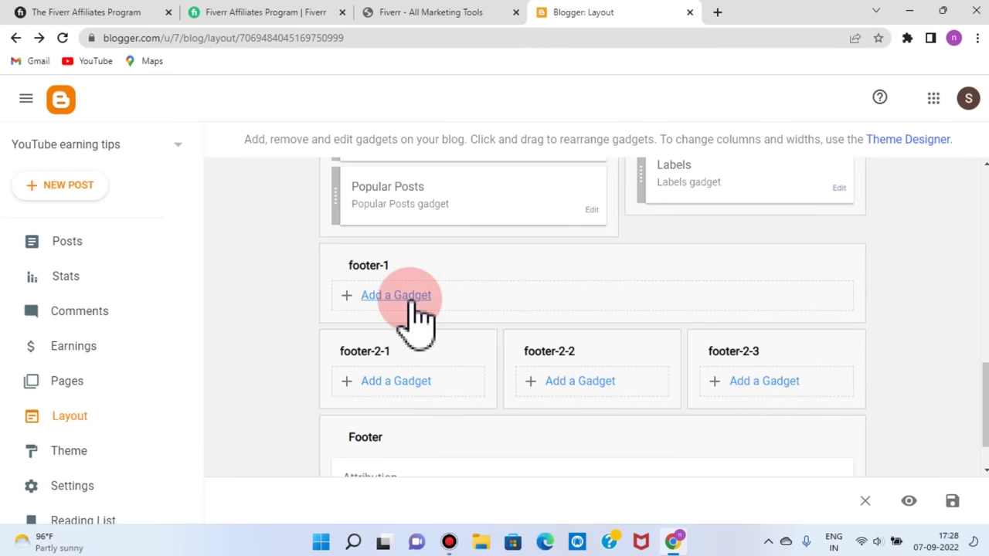
Switch to Fiverr Affiliates, close the banner's HTML code, and browse the list of available creatives.
{"action": "left_click", "coordinate": [389, 14]}
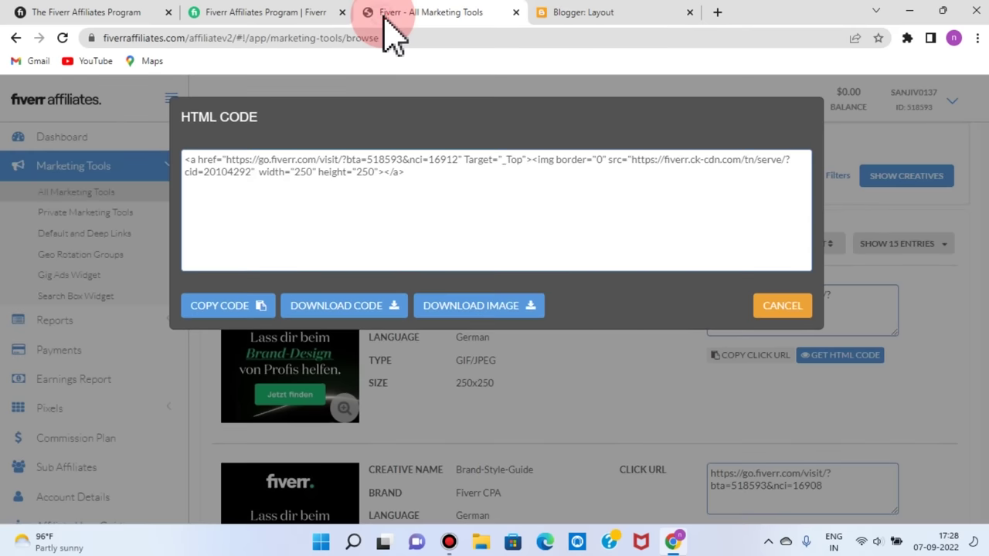
{"action": "left_click", "coordinate": [783, 306]}
{"action": "scroll", "coordinate": [792, 317], "scroll_direction": "down", "scroll_amount": 8}
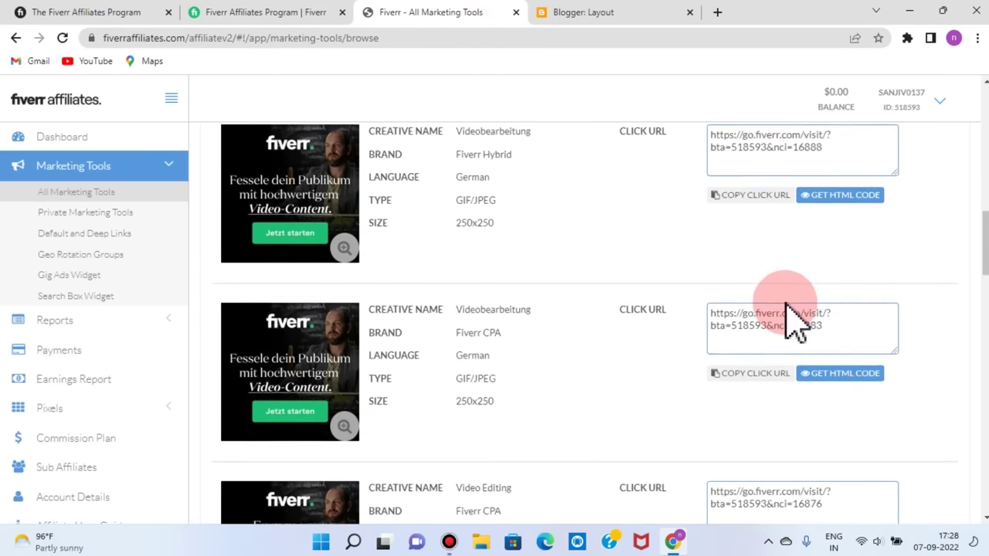
{"action": "scroll", "coordinate": [796, 317], "scroll_direction": "down", "scroll_amount": 12}
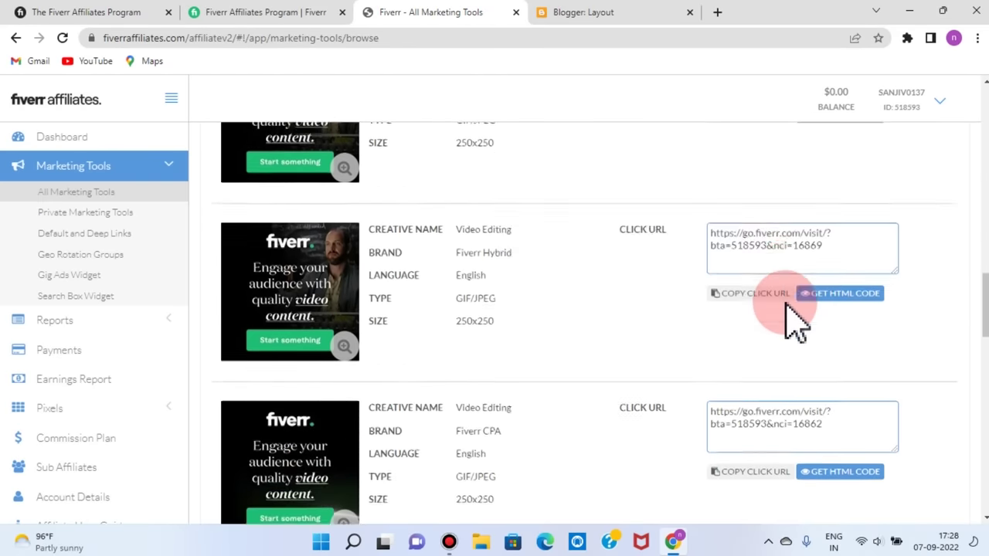
{"action": "scroll", "coordinate": [796, 317], "scroll_direction": "up", "scroll_amount": 15}
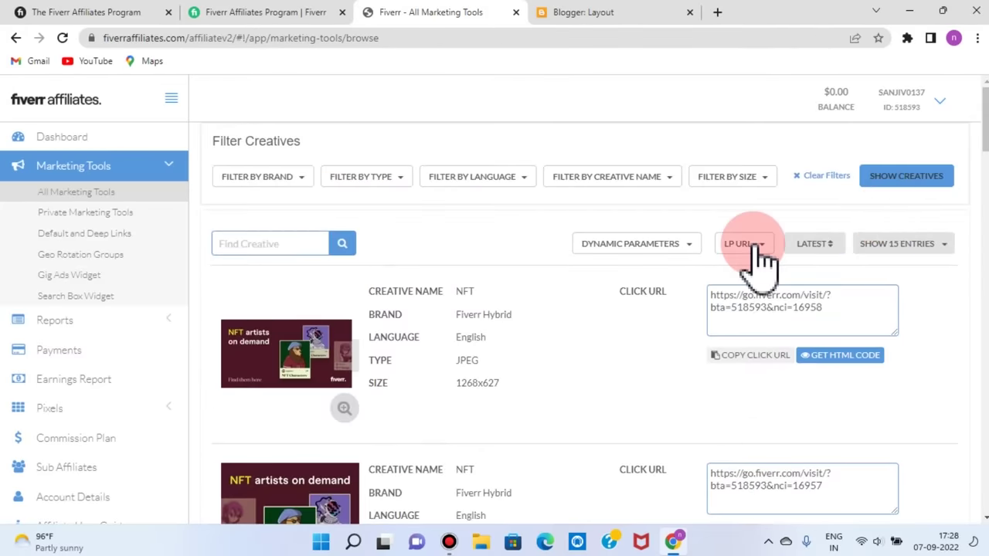
Try filtering the creatives by the 1079x1920 size and look through the matching banners.
{"action": "left_click", "coordinate": [769, 180]}
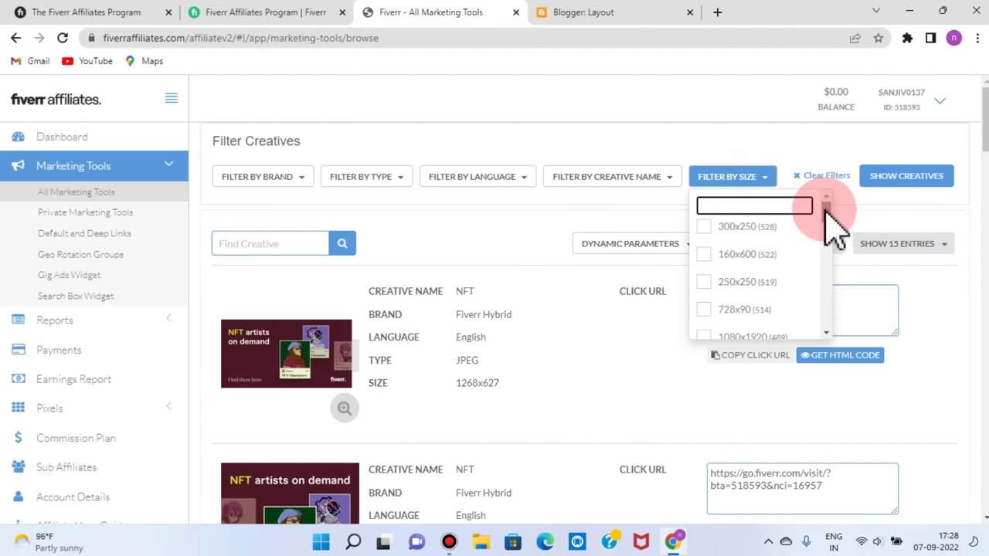
{"action": "left_click_drag", "start_coordinate": [827, 207], "coordinate": [835, 300]}
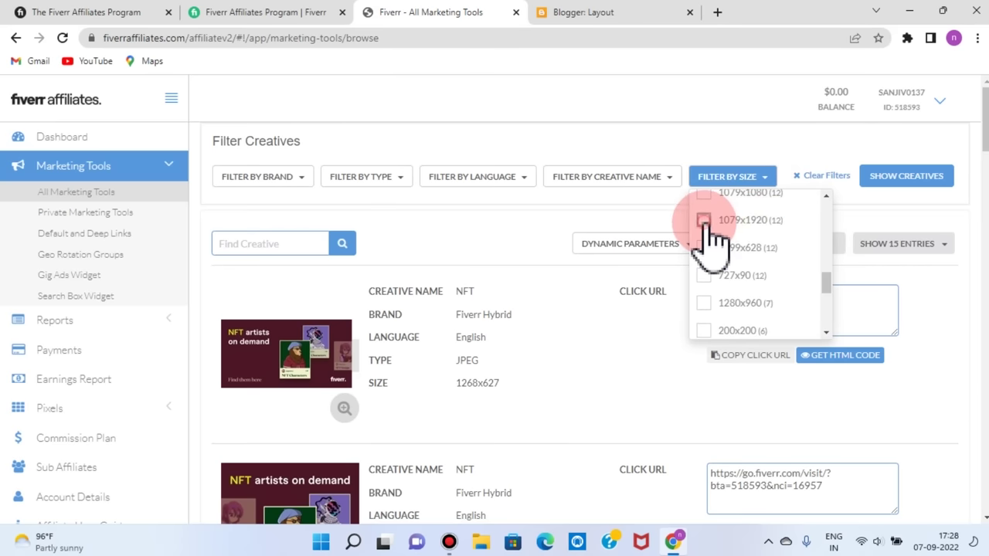
{"action": "left_click", "coordinate": [912, 179]}
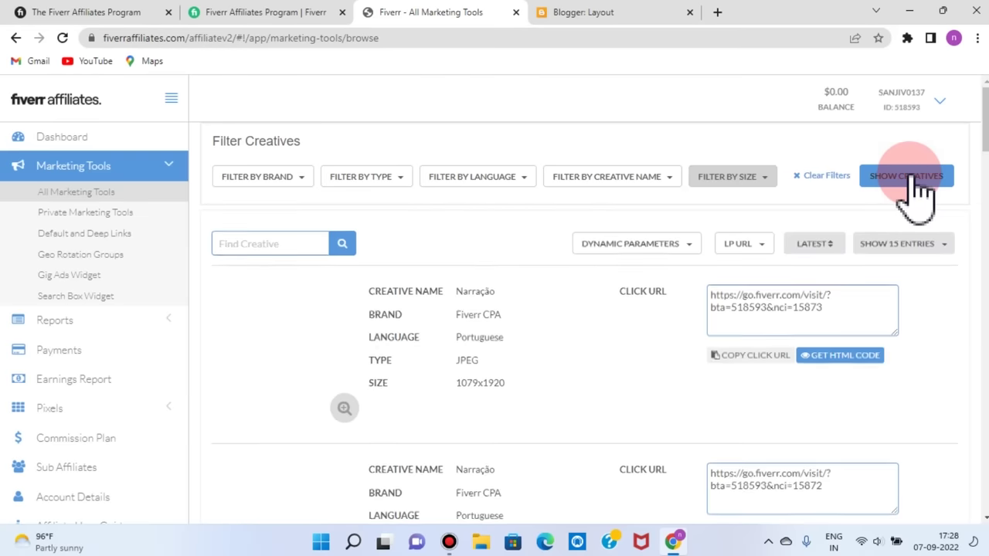
{"action": "scroll", "coordinate": [603, 433], "scroll_direction": "down", "scroll_amount": 5}
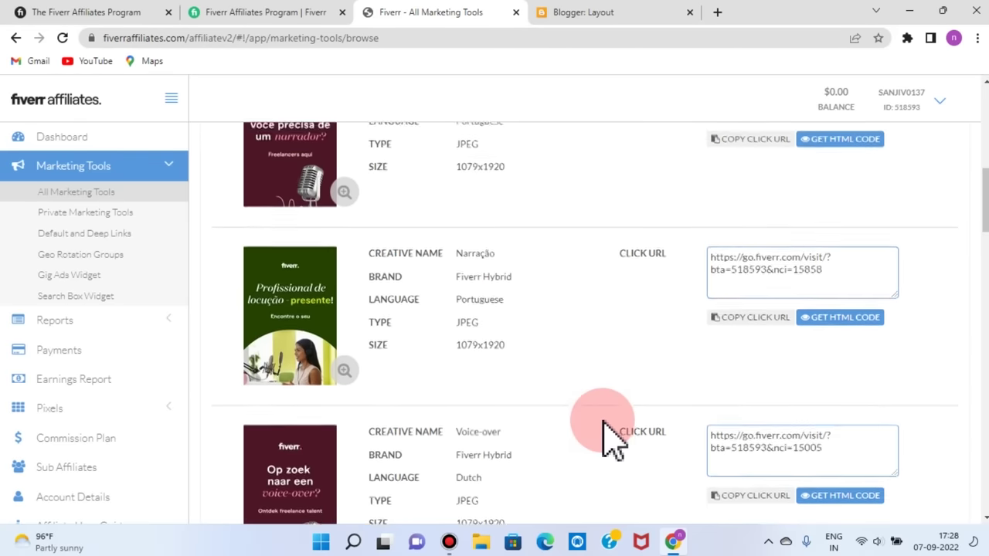
{"action": "scroll", "coordinate": [609, 434], "scroll_direction": "up", "scroll_amount": 5}
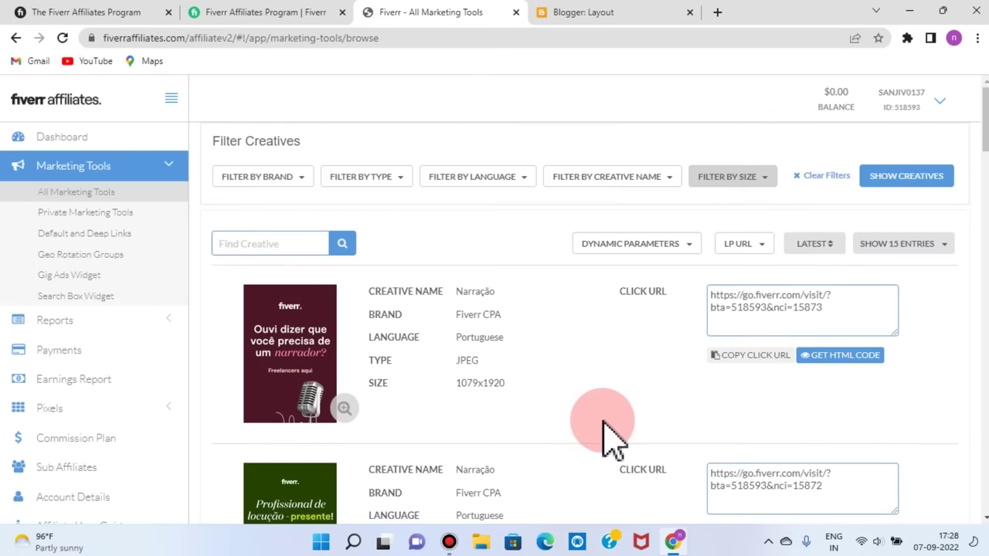
Switch to the Blogger layout and examine the width of footer-1 and the footer-2 columns.
{"action": "left_click", "coordinate": [767, 186]}
{"action": "left_click", "coordinate": [572, 13]}
{"action": "scroll", "coordinate": [504, 298], "scroll_direction": "down", "scroll_amount": 1}
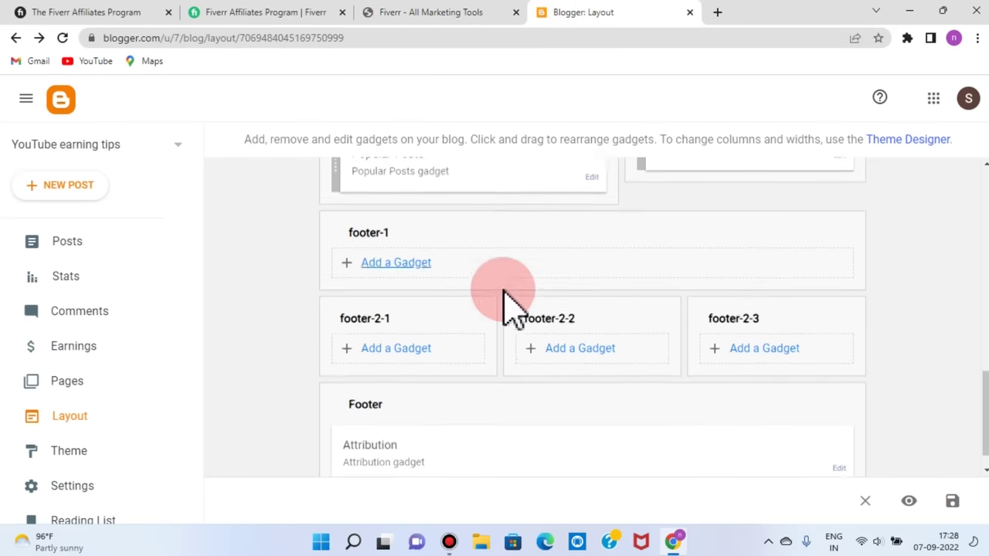
{"action": "scroll", "coordinate": [504, 298], "scroll_direction": "down", "scroll_amount": 1}
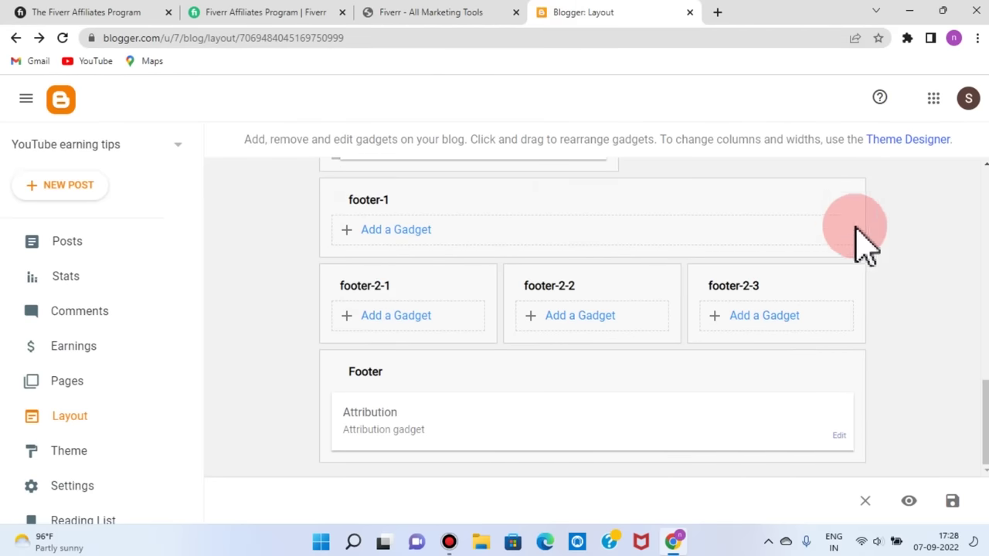
{"action": "scroll", "coordinate": [866, 243], "scroll_direction": "up", "scroll_amount": 2}
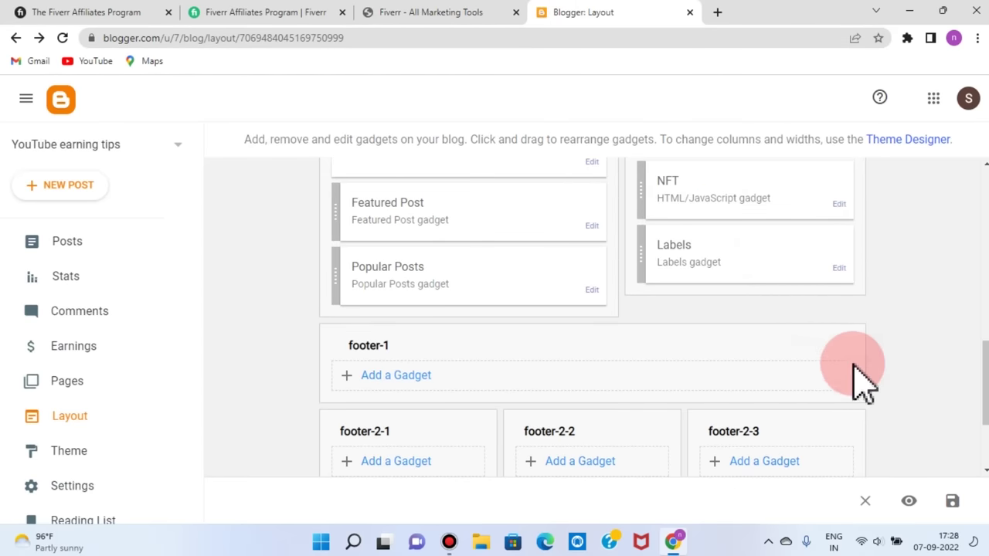
Switch to Fiverr Affiliates and filter the creatives to show only the 970x250 size.
{"action": "left_click", "coordinate": [424, 22]}
{"action": "left_click", "coordinate": [761, 178]}
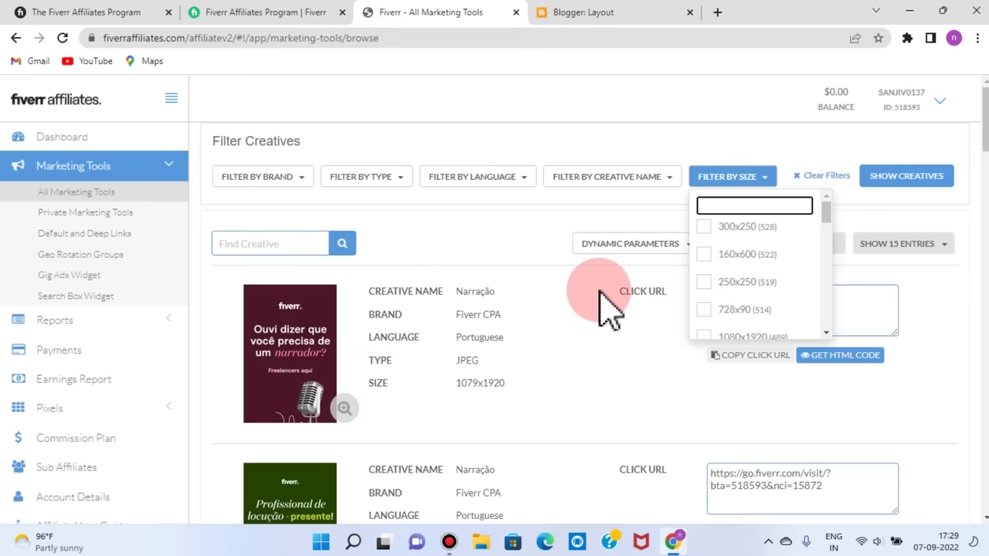
{"action": "scroll", "coordinate": [730, 290], "scroll_direction": "down", "scroll_amount": 3}
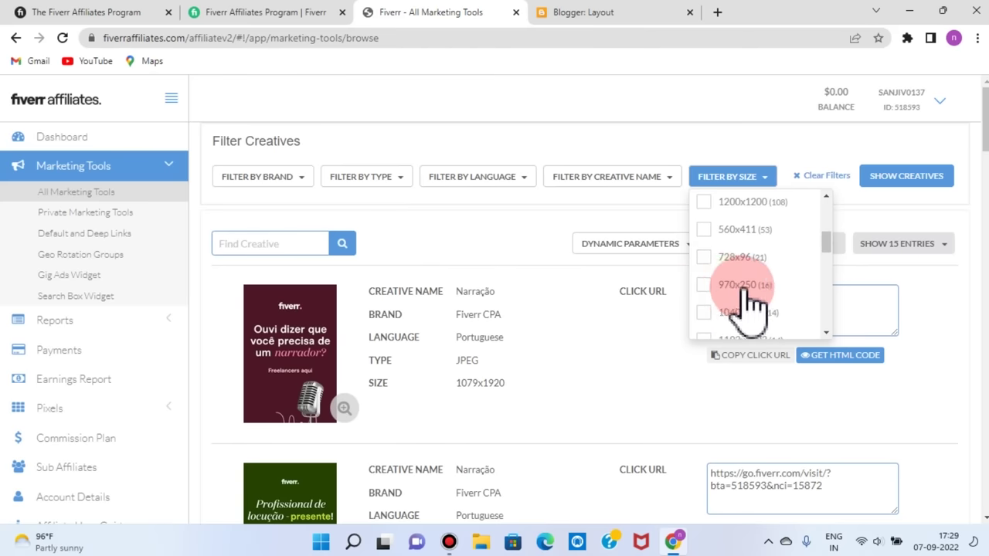
{"action": "left_click", "coordinate": [703, 286]}
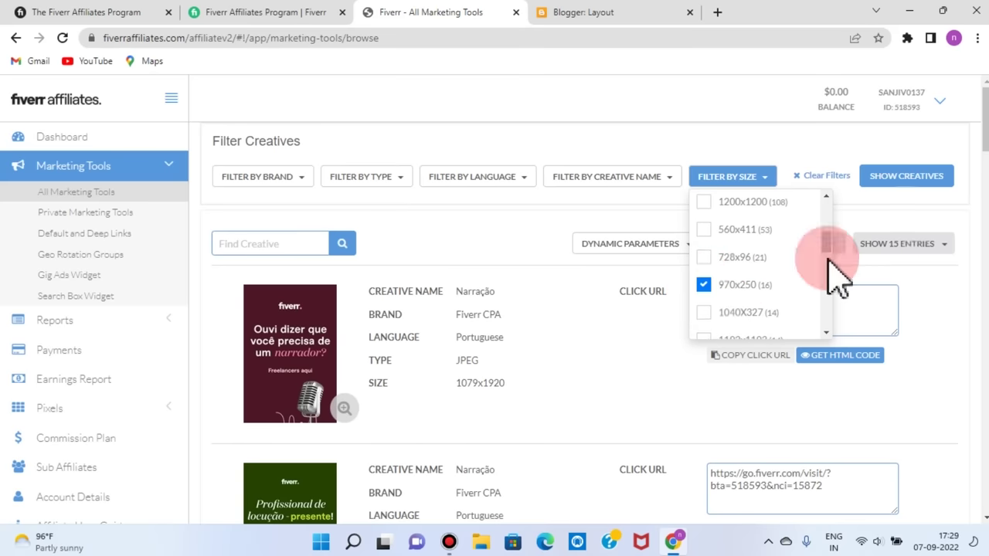
{"action": "left_click", "coordinate": [901, 182]}
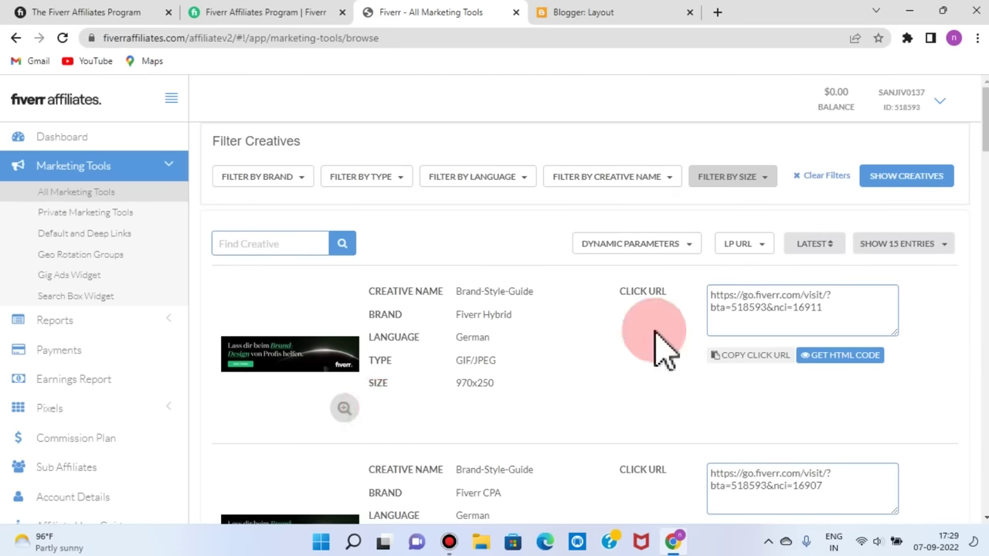
Compare the 970x250 banners with the Blogger footer, and copy the HTML code of the English Branding banner for Fiverr CPA.
{"action": "left_click", "coordinate": [585, 16]}
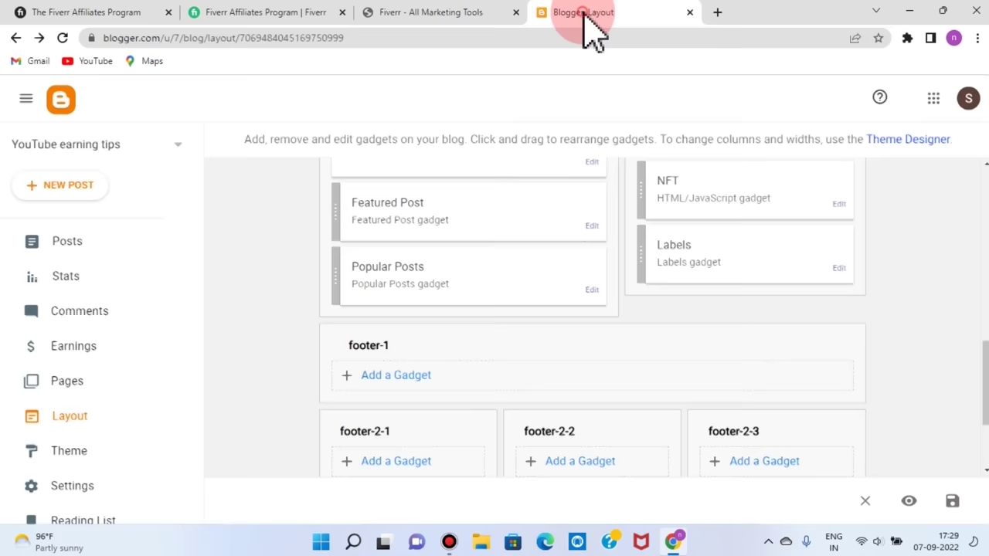
{"action": "left_click", "coordinate": [393, 14]}
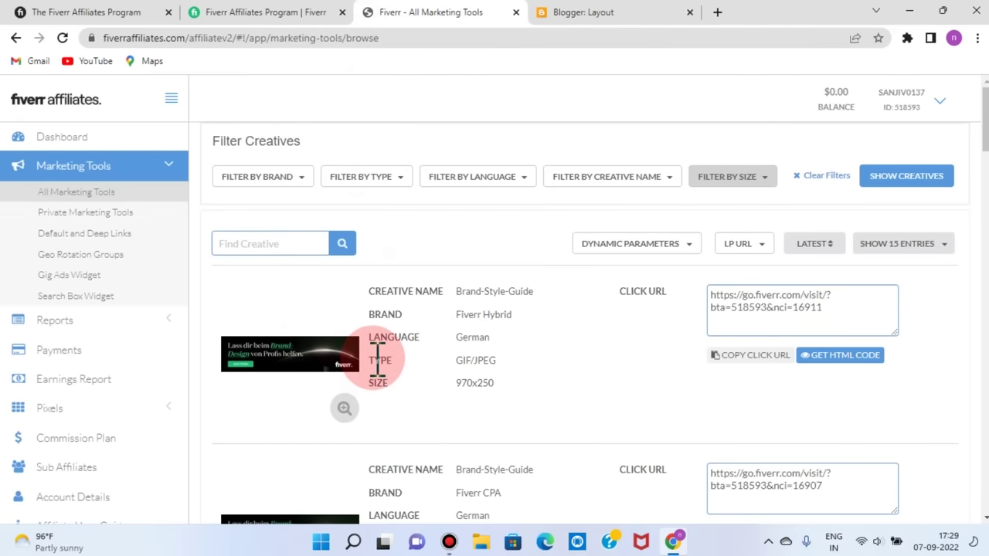
{"action": "scroll", "coordinate": [377, 357], "scroll_direction": "down", "scroll_amount": 1}
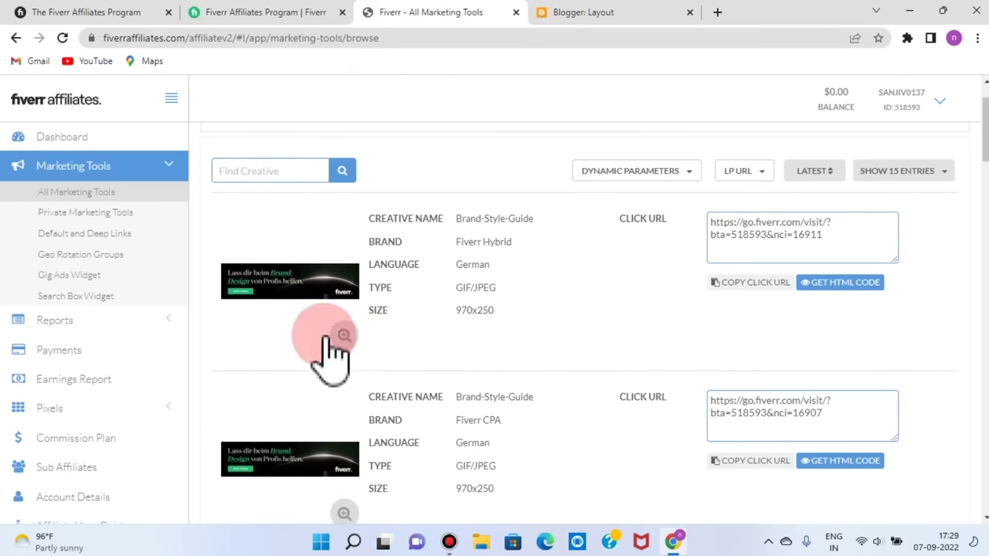
{"action": "scroll", "coordinate": [353, 380], "scroll_direction": "down", "scroll_amount": 4}
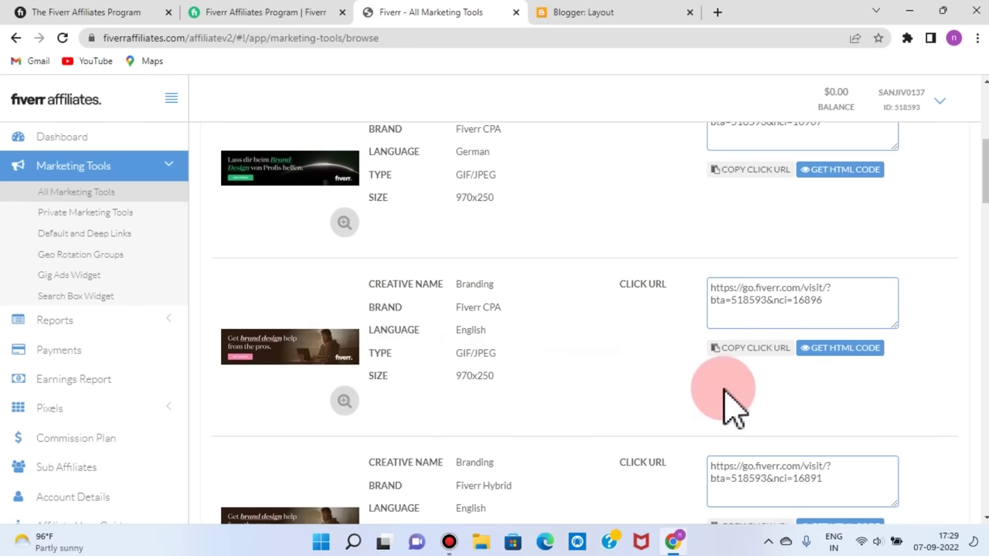
{"action": "left_click", "coordinate": [858, 347]}
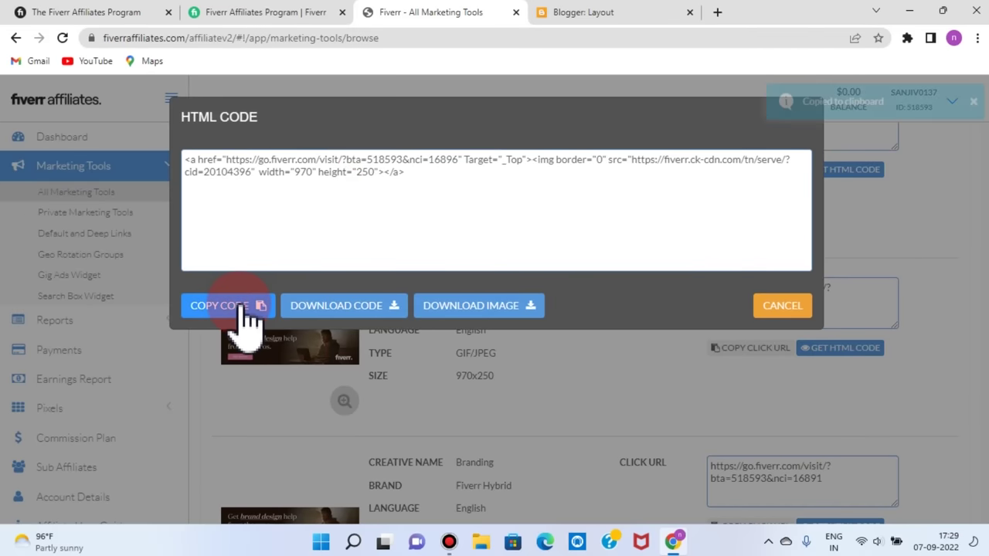
In Blogger, add an HTML/JavaScript gadget titled "Fiverr" to footer-1 with the copied banner code as its content, and save it.
{"action": "left_click", "coordinate": [608, 12]}
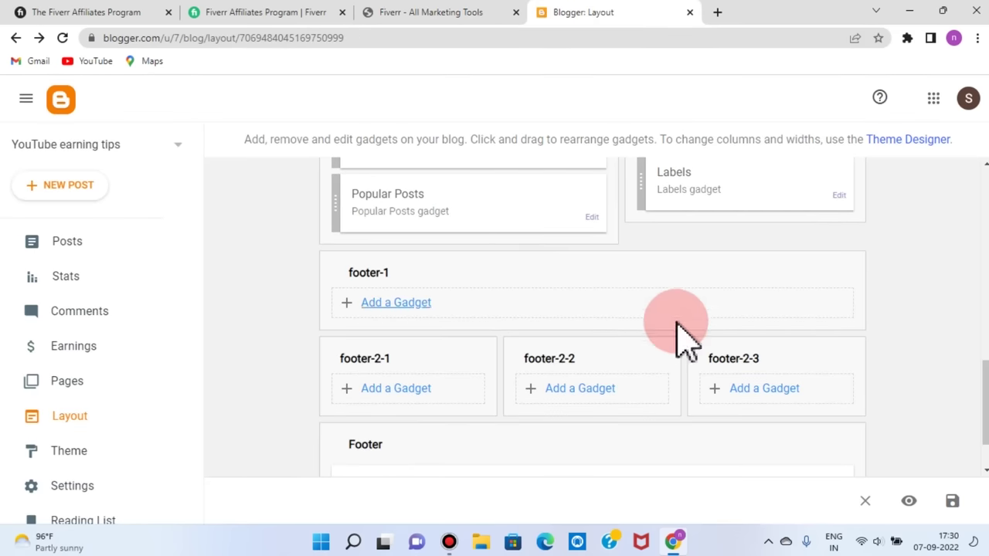
{"action": "left_click", "coordinate": [417, 304]}
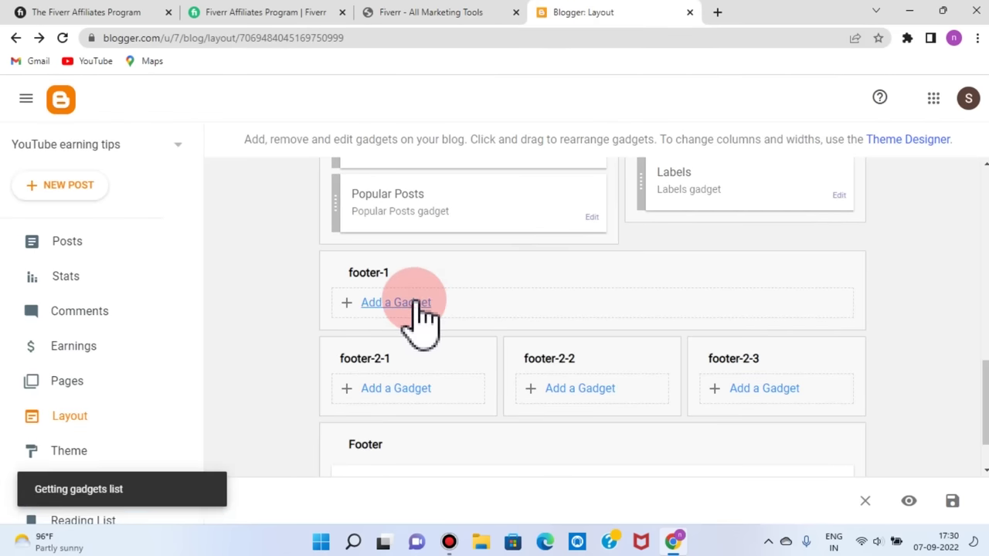
{"action": "left_click", "coordinate": [453, 372]}
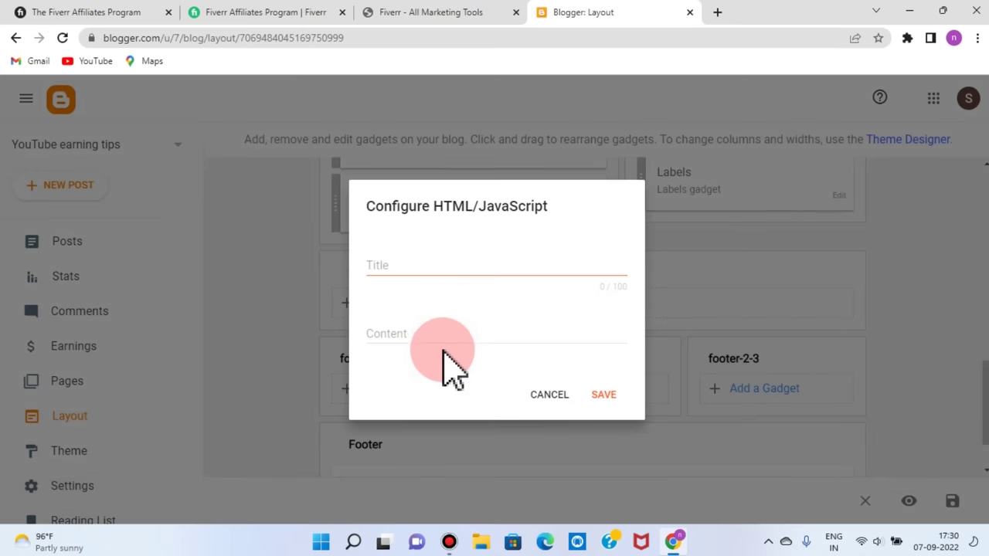
{"action": "left_click", "coordinate": [400, 265]}
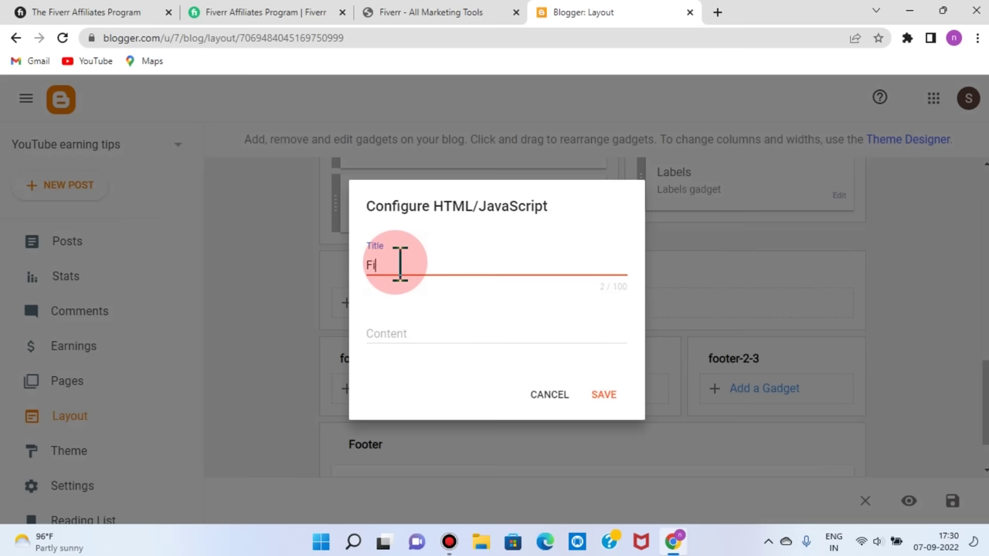
{"action": "type", "text": "rr"}
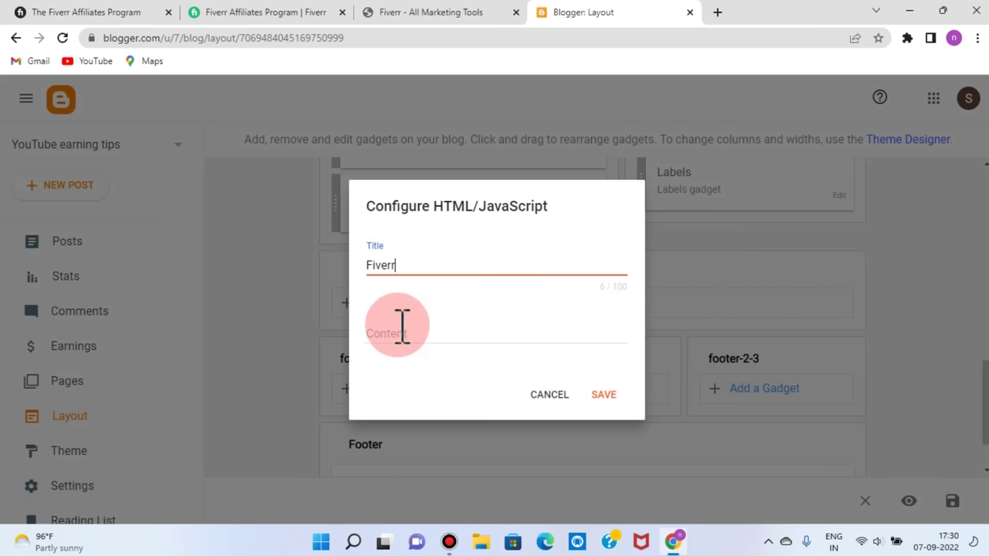
{"action": "right_click", "coordinate": [401, 328]}
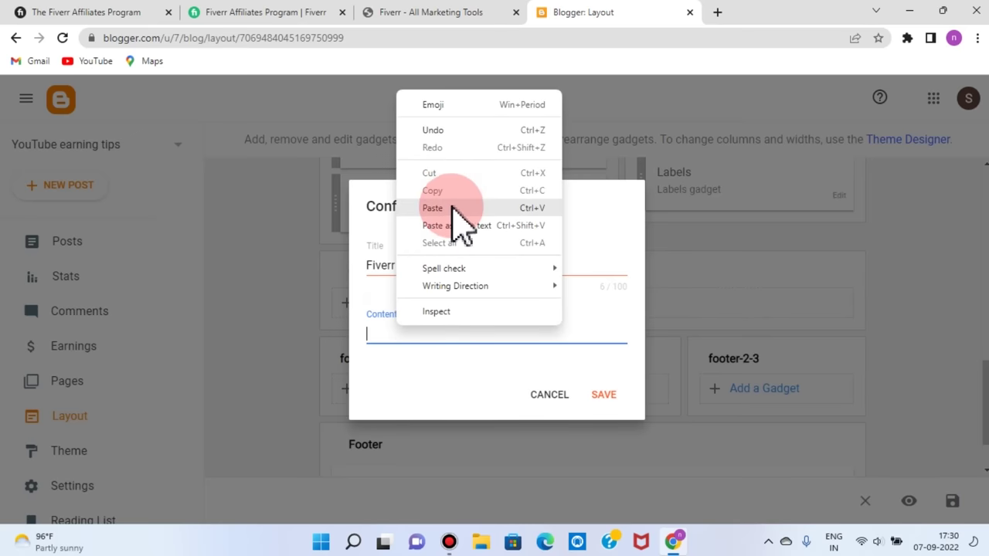
{"action": "left_click", "coordinate": [432, 208]}
{"action": "left_click", "coordinate": [607, 431]}
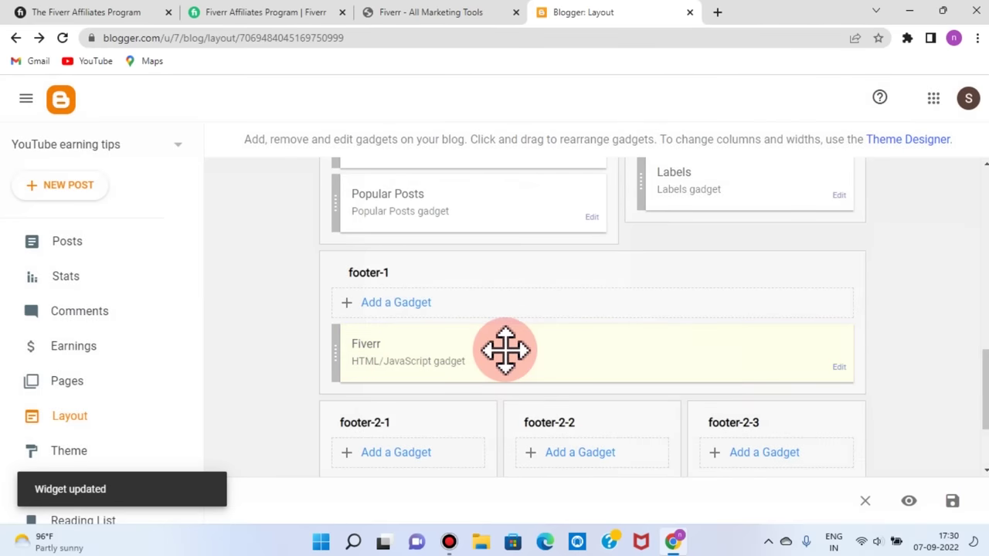
Close the Branding banner's HTML code in Fiverr Affiliates and return to the Blogger layout.
{"action": "left_click", "coordinate": [448, 13]}
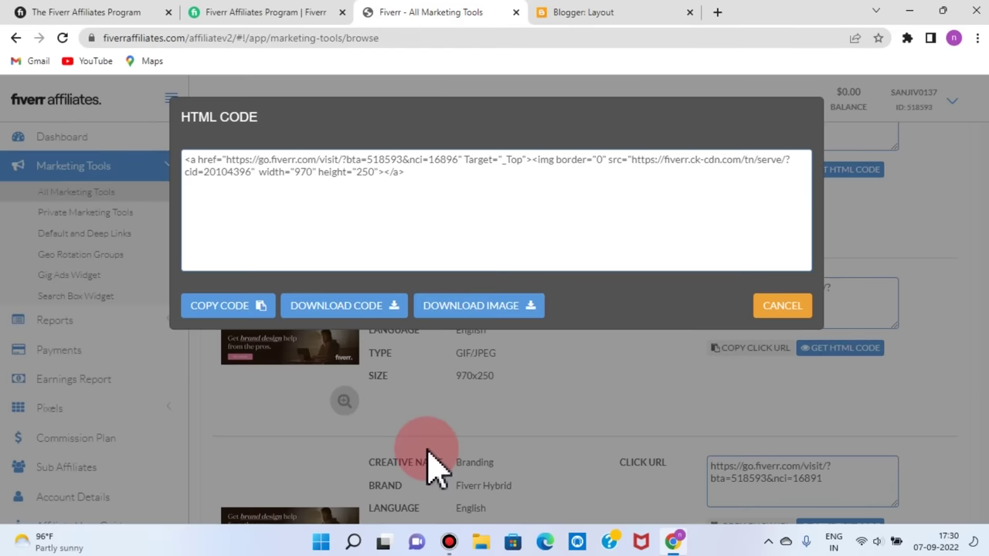
{"action": "left_click", "coordinate": [780, 306]}
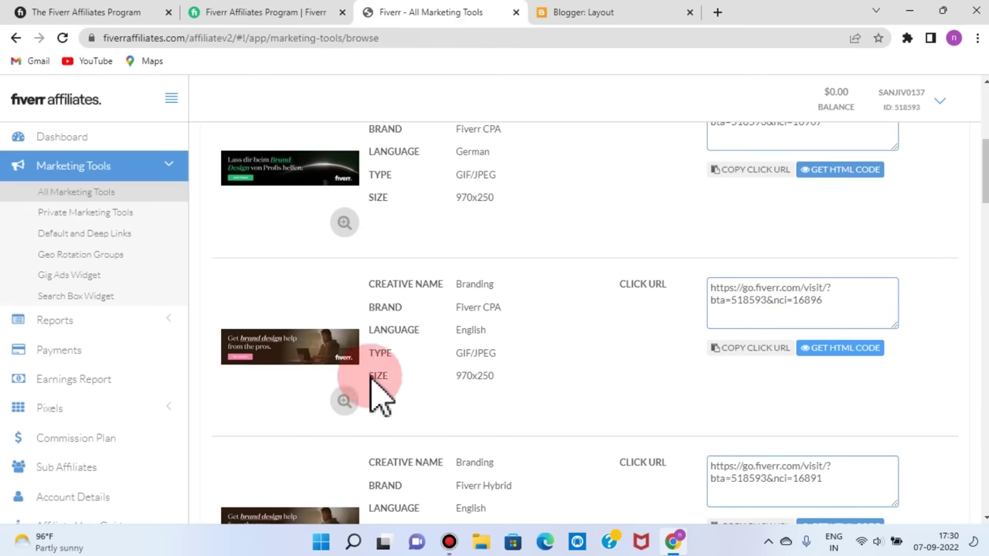
{"action": "left_click", "coordinate": [599, 14]}
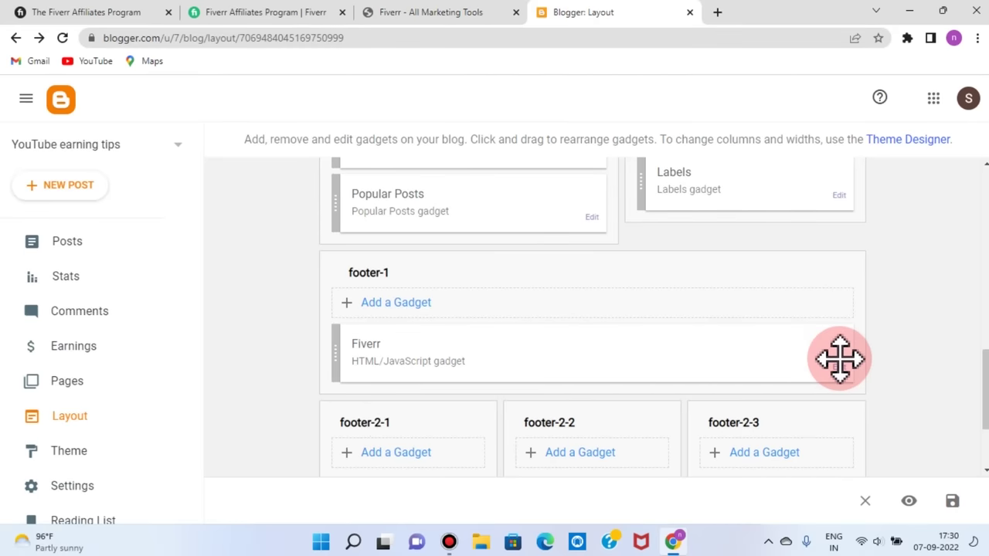
Examine the gadget sections of the blog layout, from the Header and Cross-Column down to the footer-2 columns.
{"action": "scroll", "coordinate": [846, 352], "scroll_direction": "down", "scroll_amount": 1}
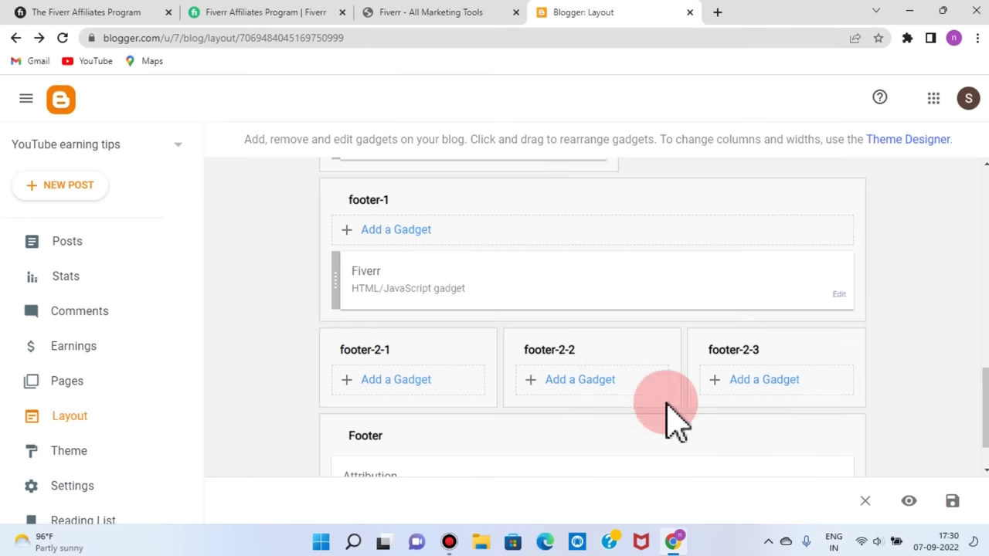
{"action": "scroll", "coordinate": [815, 410], "scroll_direction": "up", "scroll_amount": 4}
{"action": "scroll", "coordinate": [813, 404], "scroll_direction": "up", "scroll_amount": 4}
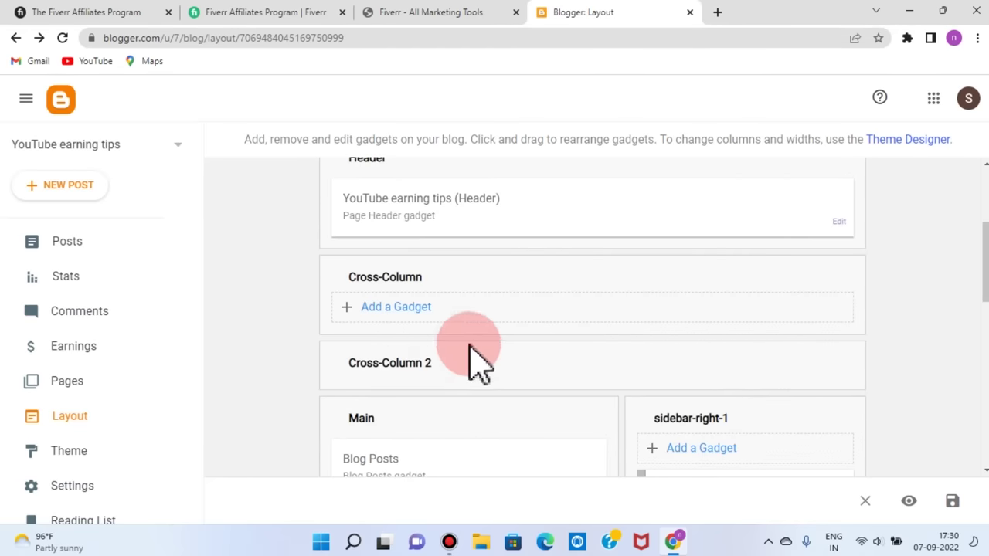
{"action": "scroll", "coordinate": [475, 361], "scroll_direction": "up", "scroll_amount": 3}
{"action": "scroll", "coordinate": [453, 408], "scroll_direction": "down", "scroll_amount": 5}
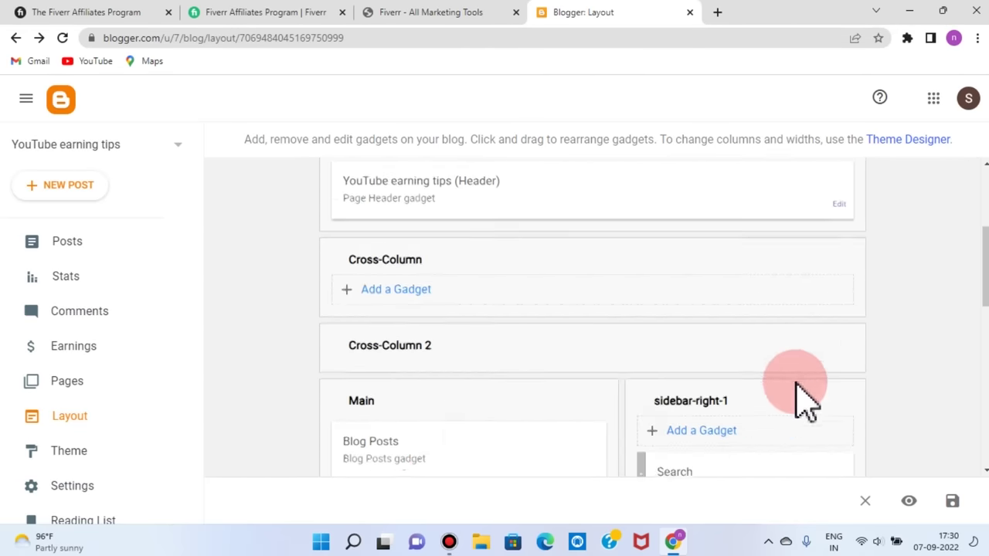
{"action": "scroll", "coordinate": [834, 363], "scroll_direction": "down", "scroll_amount": 4}
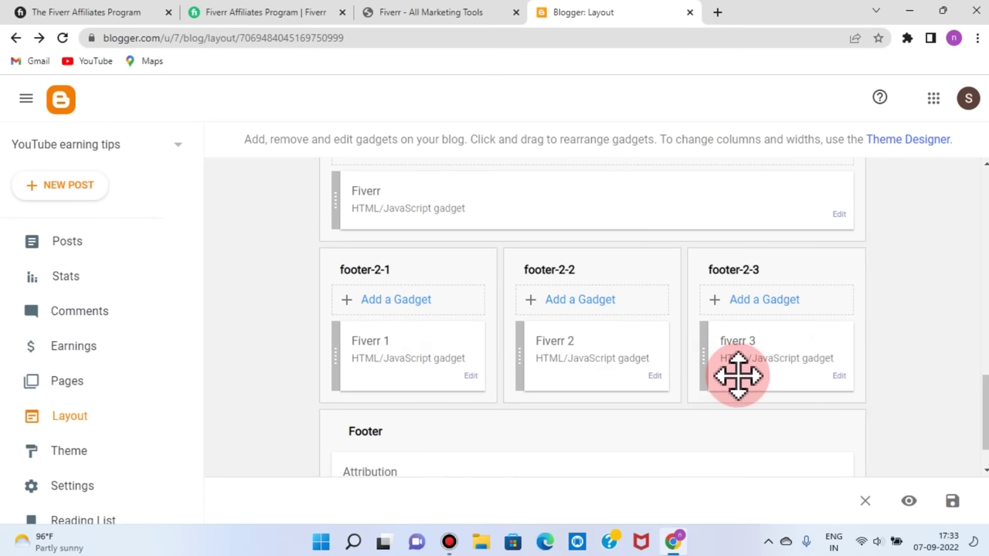
Save the current arrangement of the blog layout and open a preview of the blog.
{"action": "scroll", "coordinate": [738, 377], "scroll_direction": "up", "scroll_amount": 6}
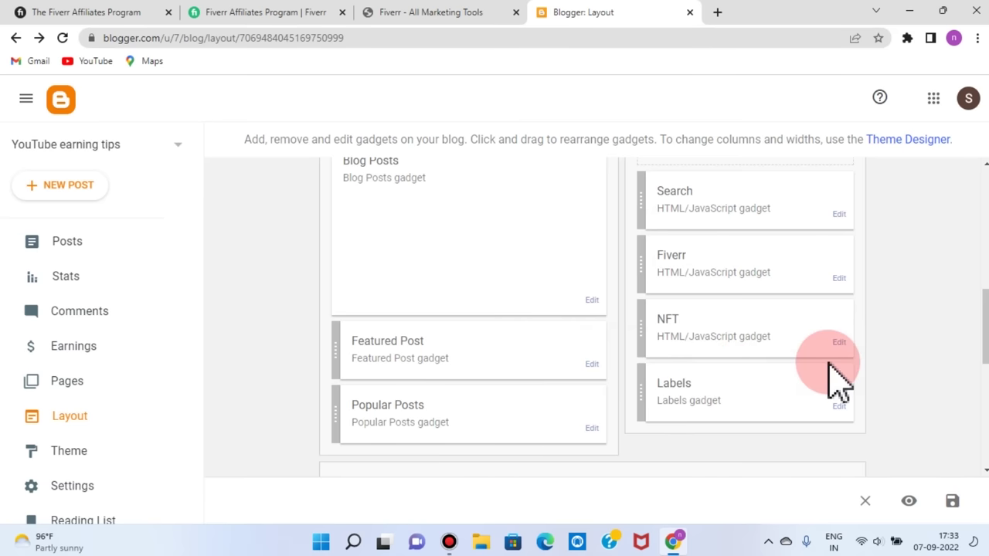
{"action": "left_click", "coordinate": [954, 502]}
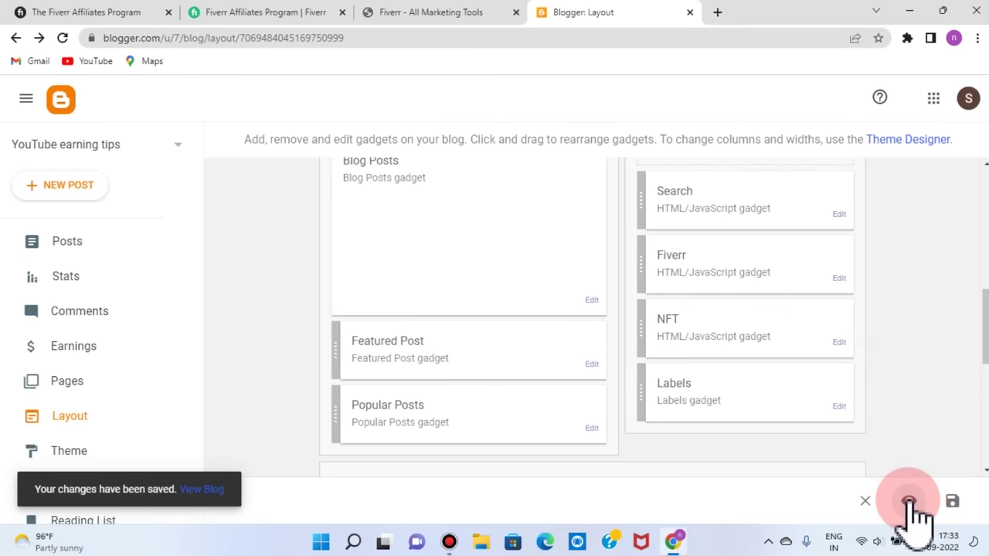
{"action": "left_click", "coordinate": [909, 502]}
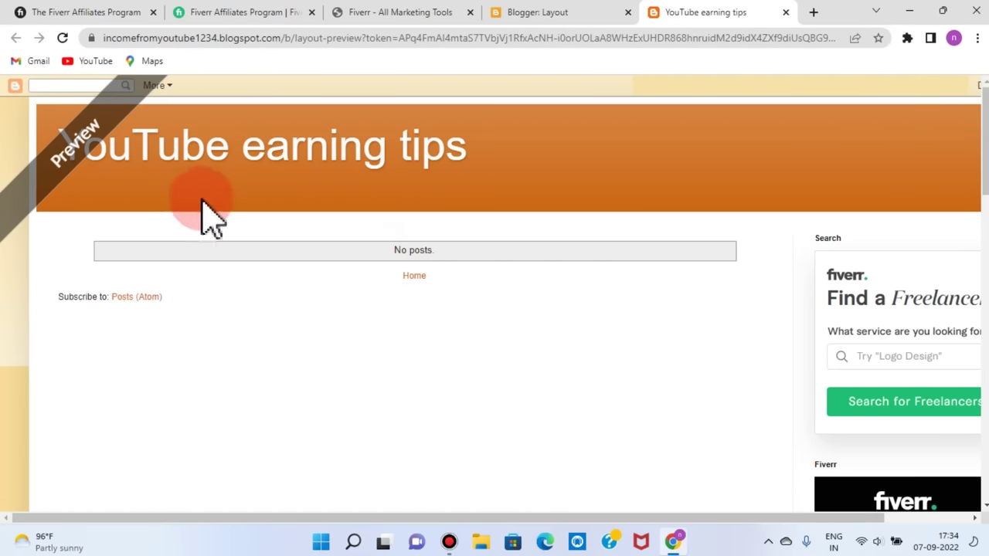
Examine the Search, Fiverr and NFT gadgets in the sidebar of the blog preview.
{"action": "scroll", "coordinate": [367, 255], "scroll_direction": "down", "scroll_amount": 1}
{"action": "left_click_drag", "start_coordinate": [845, 521], "coordinate": [945, 530]}
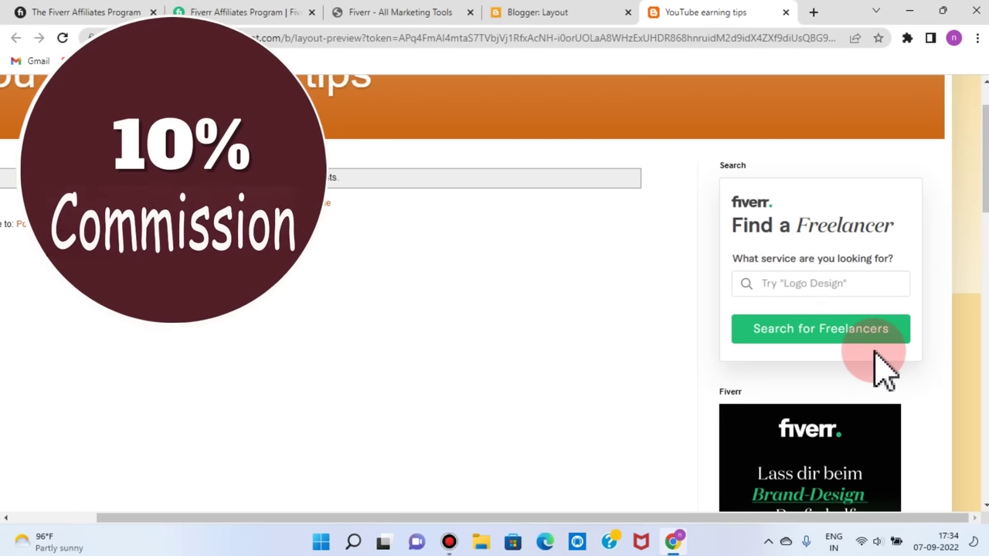
{"action": "scroll", "coordinate": [881, 333], "scroll_direction": "down", "scroll_amount": 2}
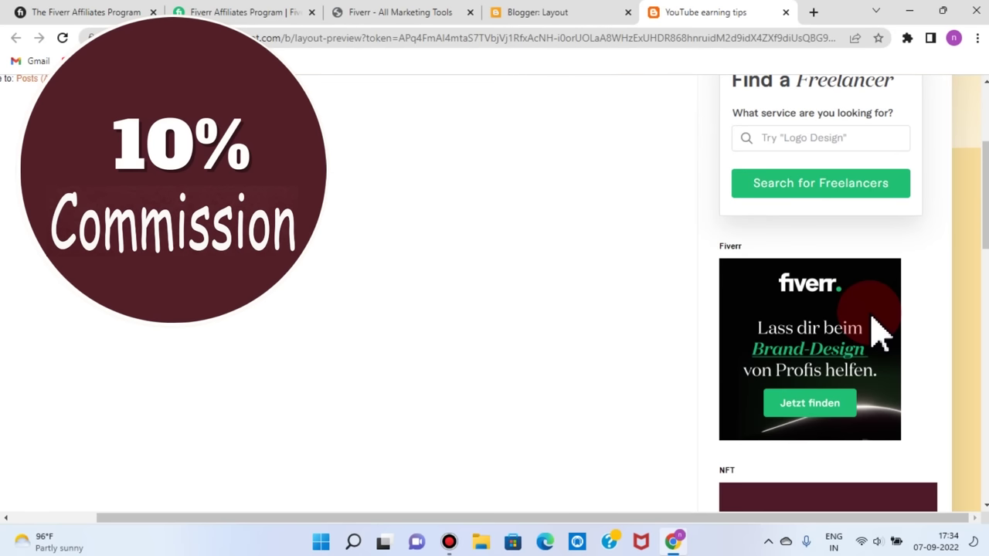
{"action": "scroll", "coordinate": [889, 356], "scroll_direction": "down", "scroll_amount": 3}
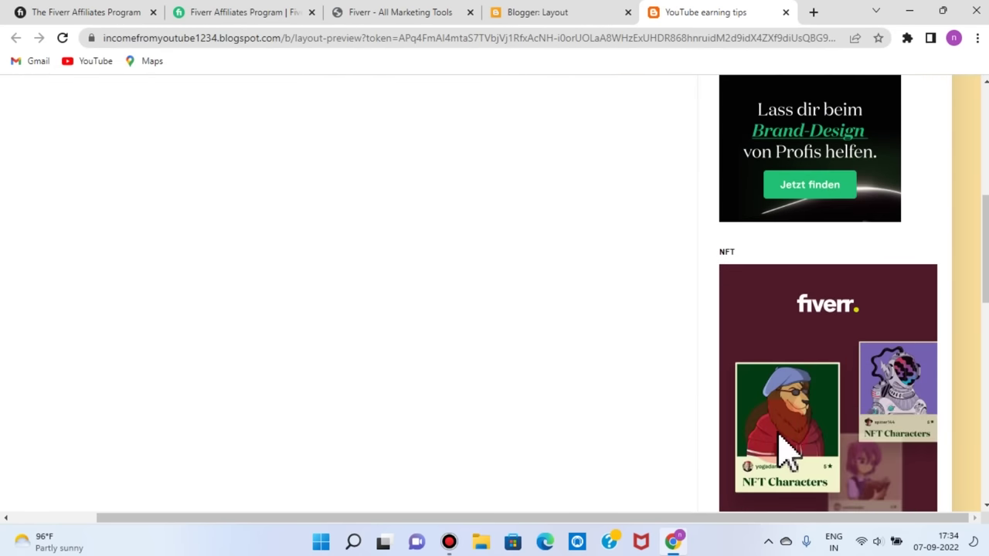
{"action": "scroll", "coordinate": [784, 448], "scroll_direction": "down", "scroll_amount": 2}
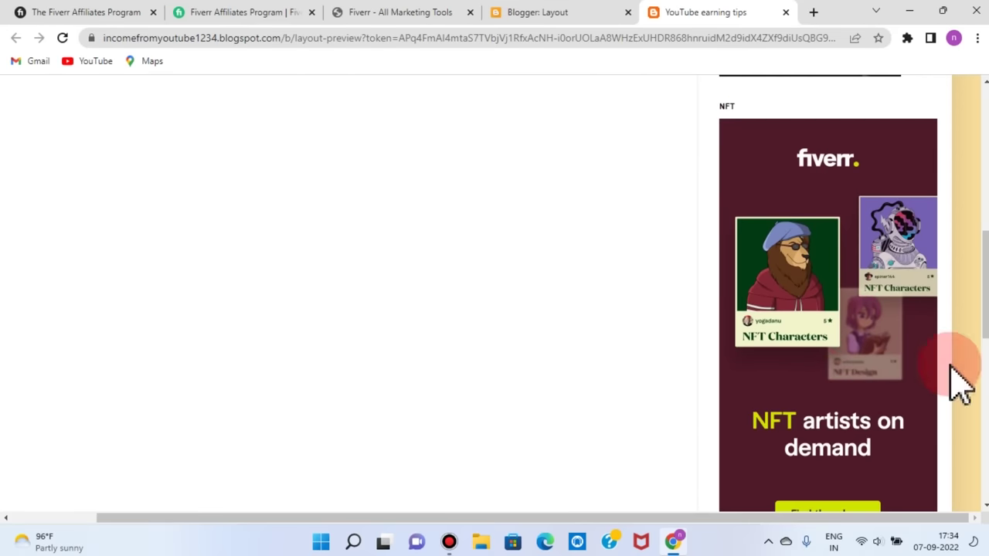
{"action": "scroll", "coordinate": [959, 379], "scroll_direction": "down", "scroll_amount": 1}
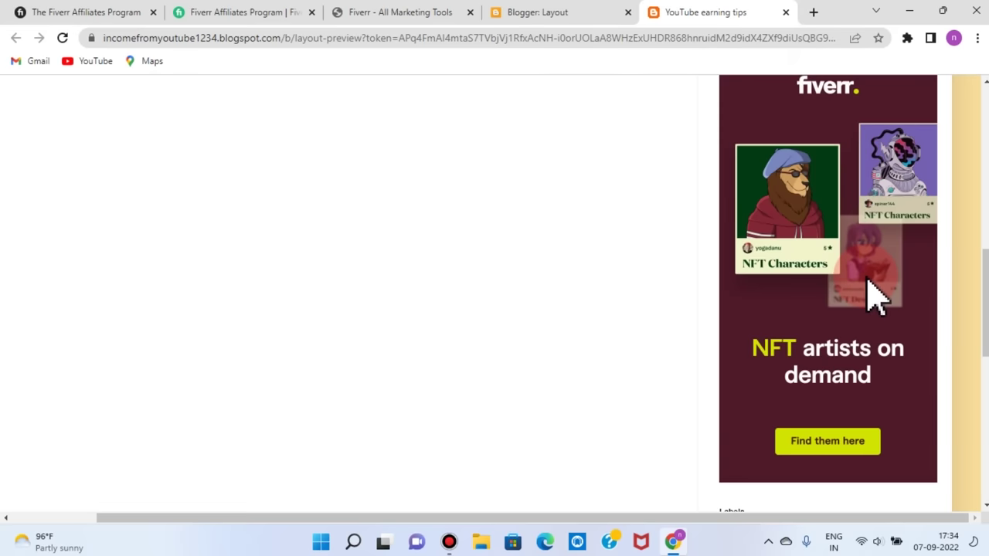
Examine the wide Fiverr banner and the Fiverr 1, Fiverr 2 and fiverr 3 banners in the preview's footer.
{"action": "scroll", "coordinate": [873, 294], "scroll_direction": "down", "scroll_amount": 5}
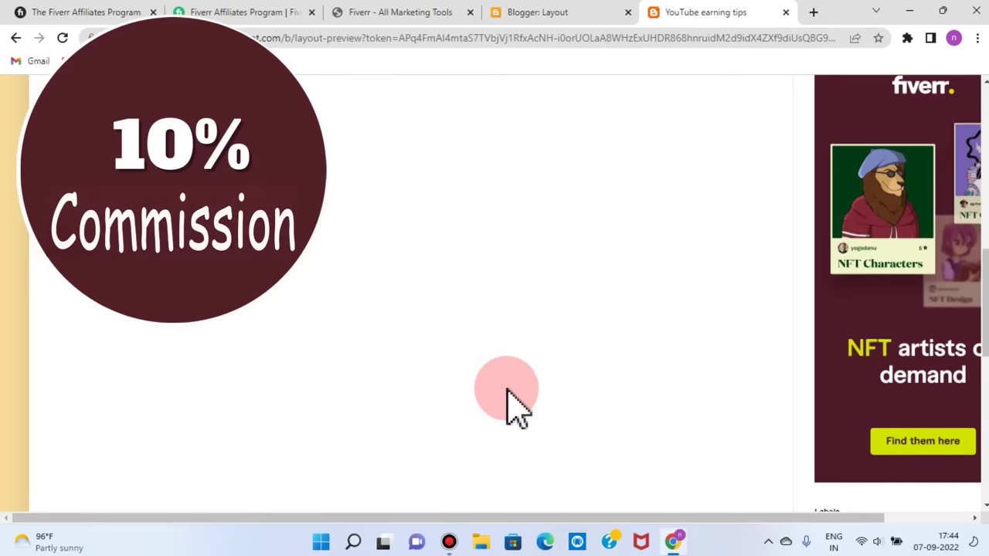
{"action": "scroll", "coordinate": [516, 405], "scroll_direction": "down", "scroll_amount": 3}
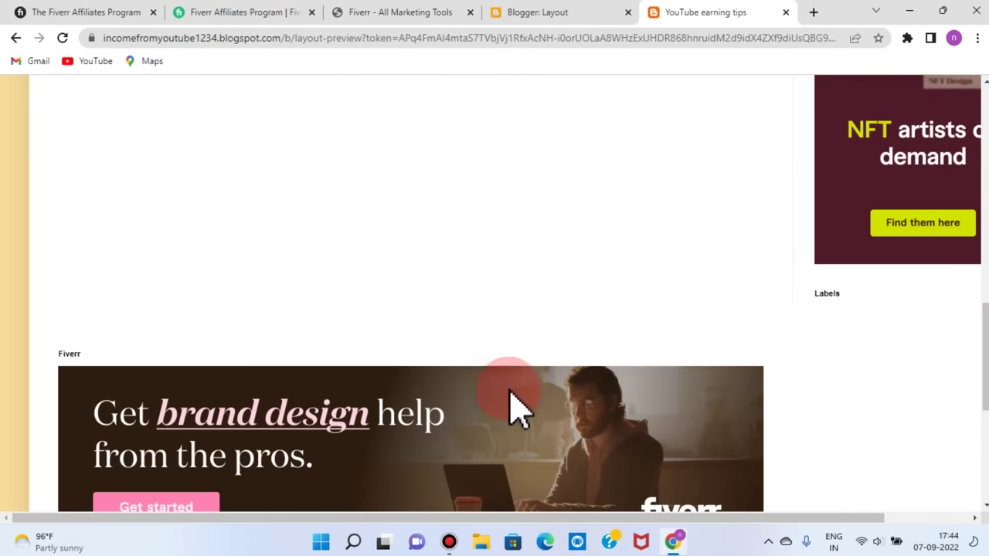
{"action": "scroll", "coordinate": [564, 379], "scroll_direction": "down", "scroll_amount": 1}
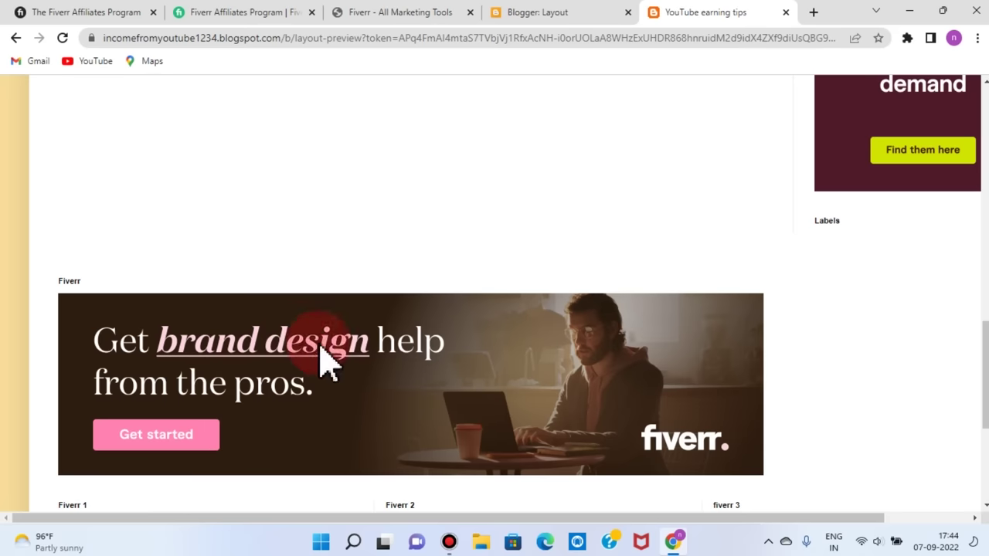
{"action": "scroll", "coordinate": [456, 340], "scroll_direction": "down", "scroll_amount": 3}
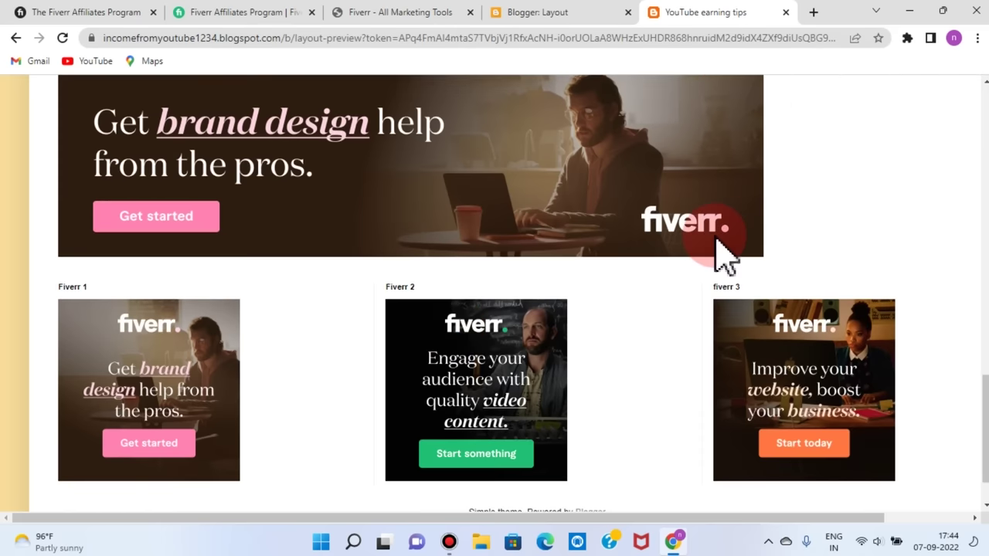
{"action": "scroll", "coordinate": [710, 252], "scroll_direction": "down", "scroll_amount": 1}
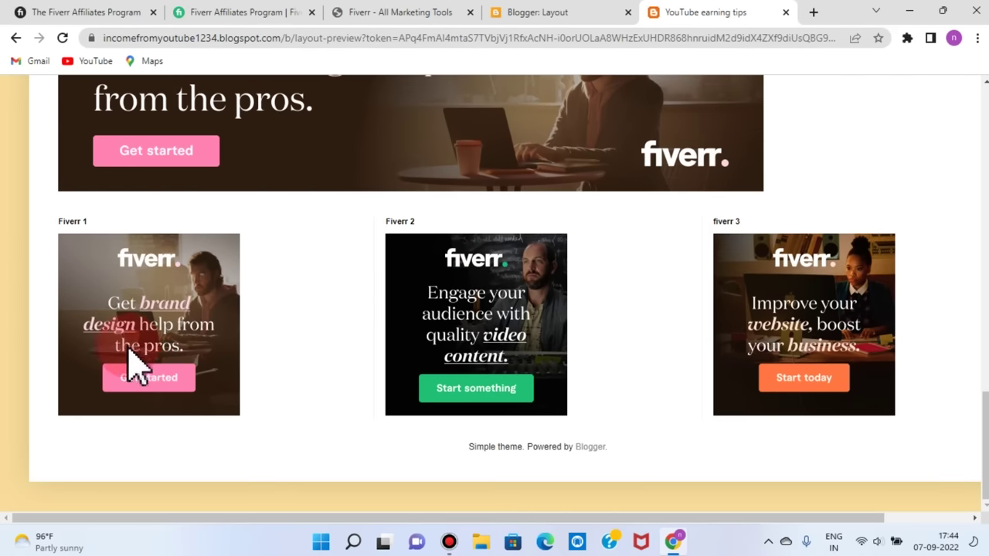
{"action": "left_click", "coordinate": [297, 438]}
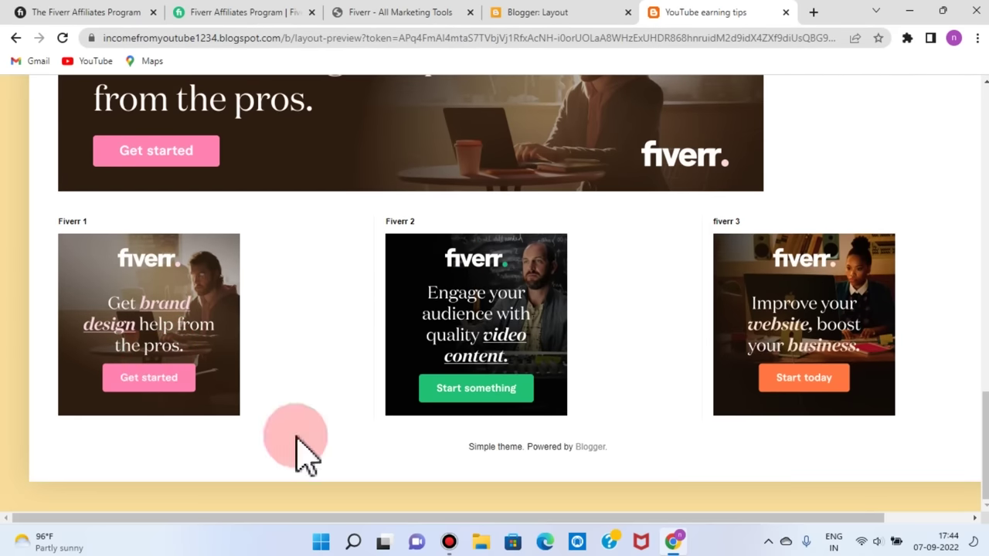
{"action": "left_click", "coordinate": [527, 365]}
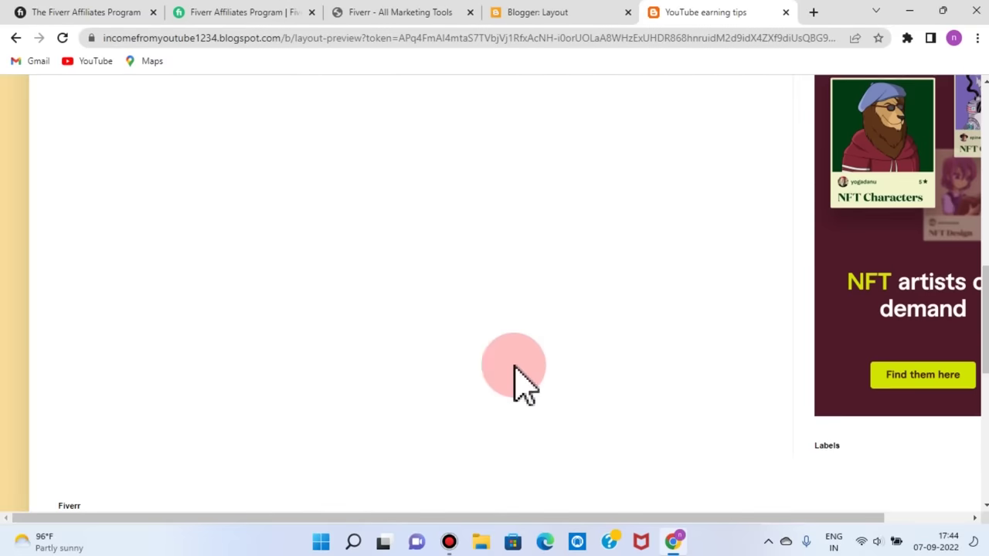
Look over the preview back up to the blog header and post area, and close the preview.
{"action": "scroll", "coordinate": [541, 355], "scroll_direction": "up", "scroll_amount": 3}
{"action": "scroll", "coordinate": [569, 345], "scroll_direction": "up", "scroll_amount": 2}
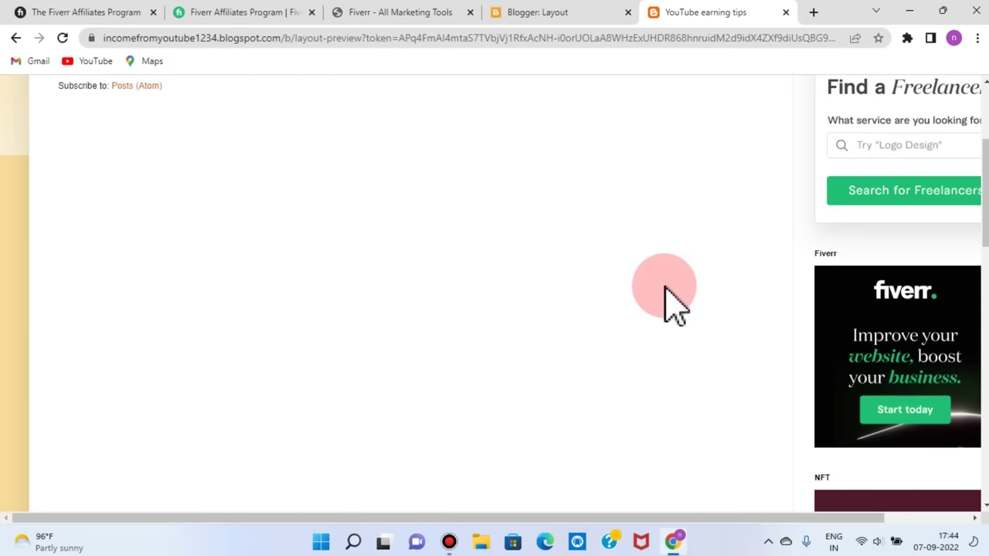
{"action": "scroll", "coordinate": [866, 419], "scroll_direction": "up", "scroll_amount": 3}
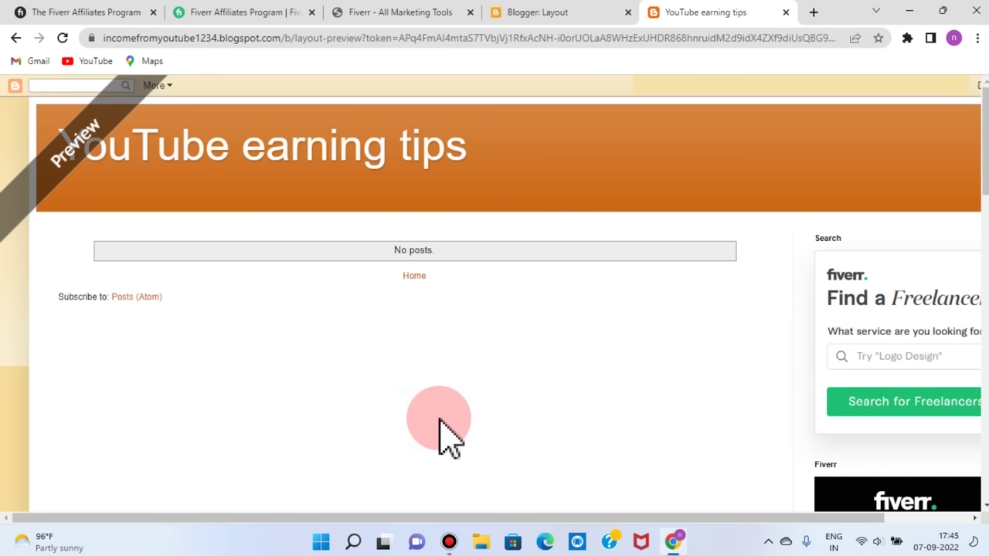
{"action": "scroll", "coordinate": [439, 421], "scroll_direction": "down", "scroll_amount": 1}
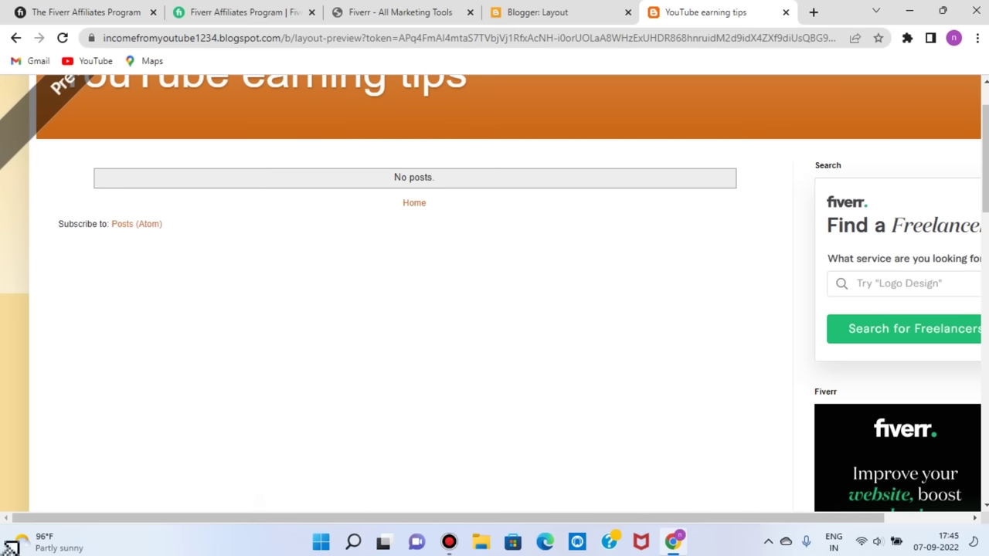
{"action": "scroll", "coordinate": [390, 313], "scroll_direction": "up", "scroll_amount": 1}
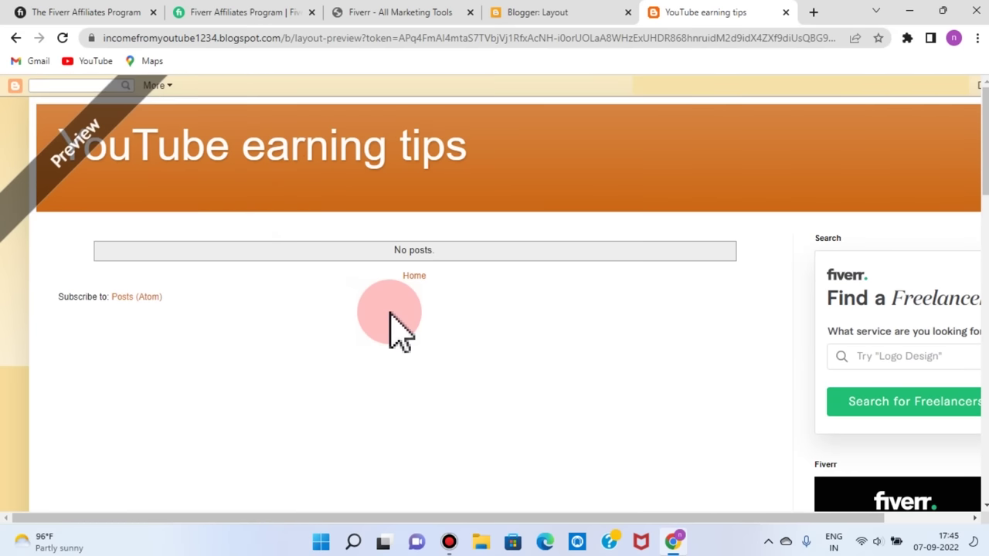
{"action": "key", "text": "ctrl+w"}
In the Main section's Blog Posts gadget, set the number of posts on the main page to 2.
{"action": "scroll", "coordinate": [938, 371], "scroll_direction": "up", "scroll_amount": 5}
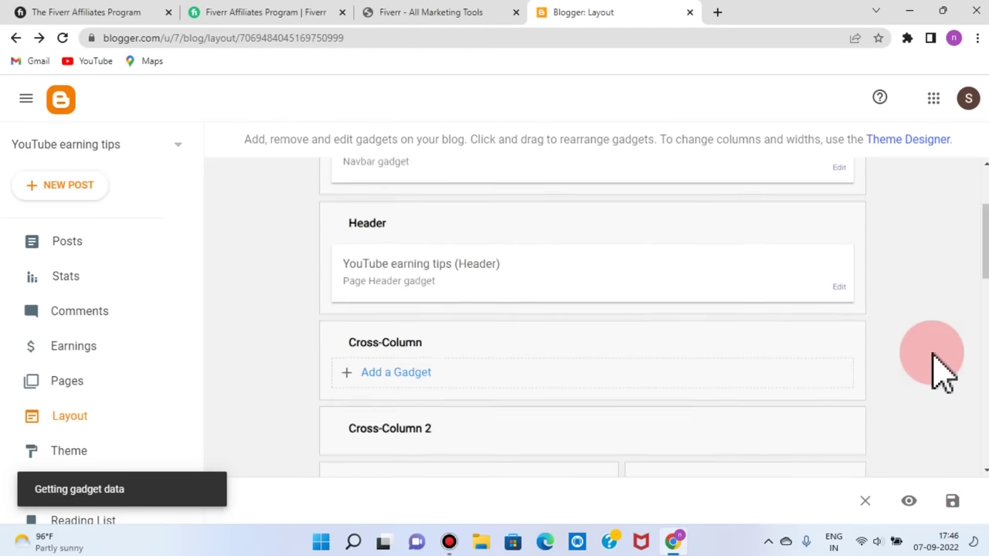
{"action": "scroll", "coordinate": [938, 371], "scroll_direction": "down", "scroll_amount": 4}
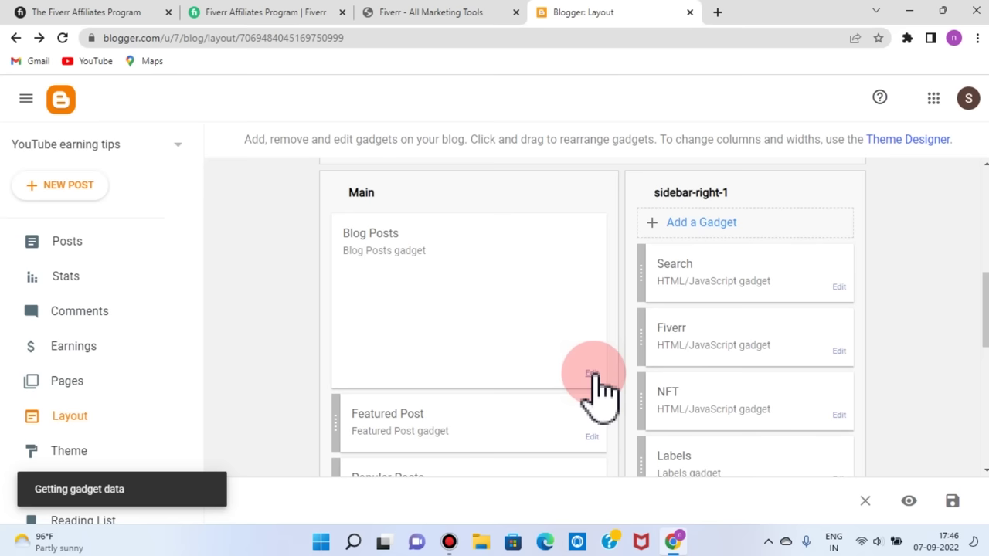
{"action": "type", "text": "2"}
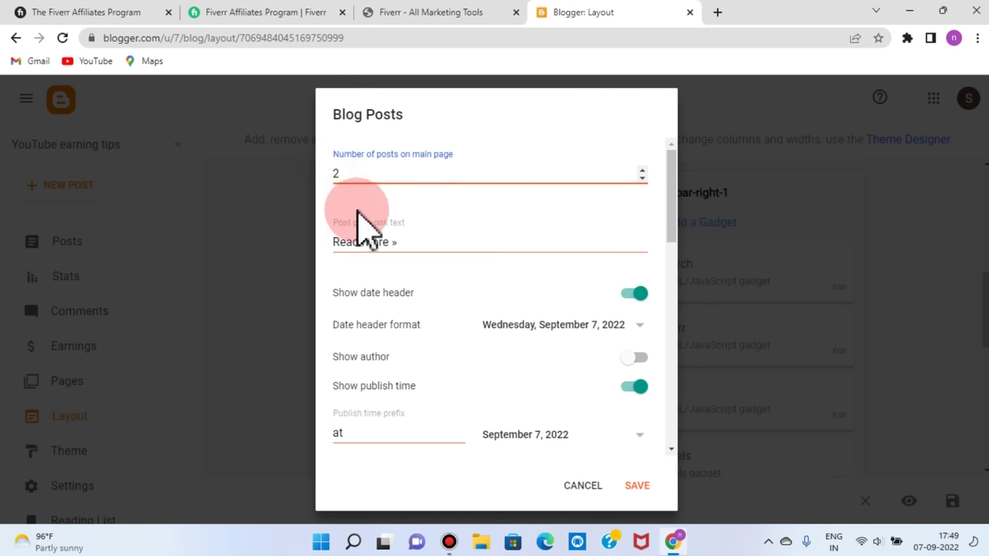
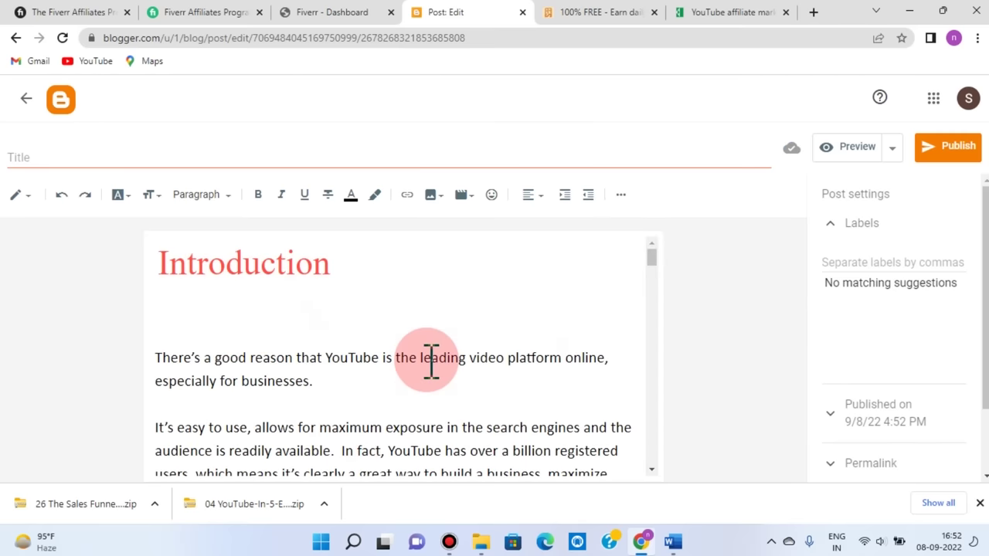
Look through the Introduction text in the body of the blog post being edited.
{"action": "scroll", "coordinate": [428, 356], "scroll_direction": "down", "scroll_amount": 2}
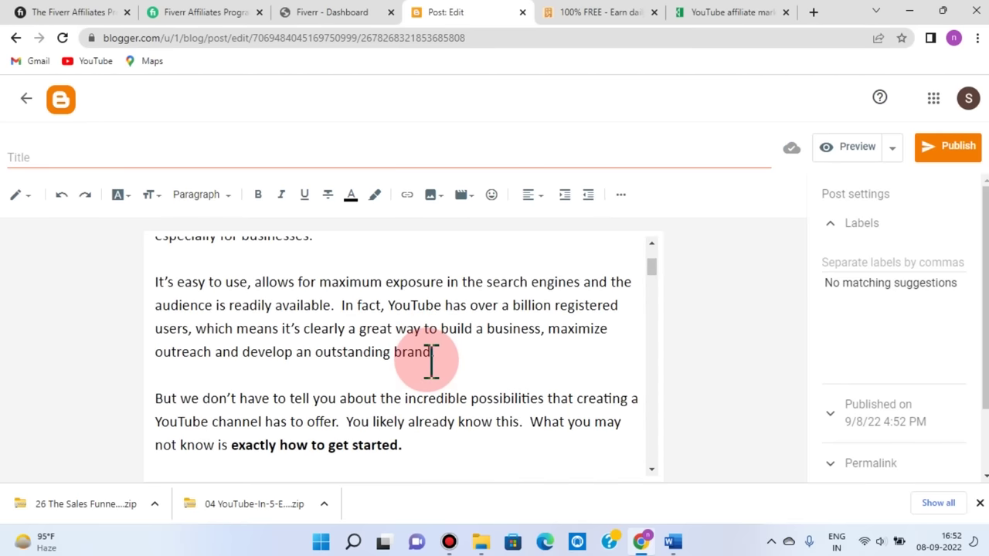
{"action": "scroll", "coordinate": [430, 363], "scroll_direction": "down", "scroll_amount": 10}
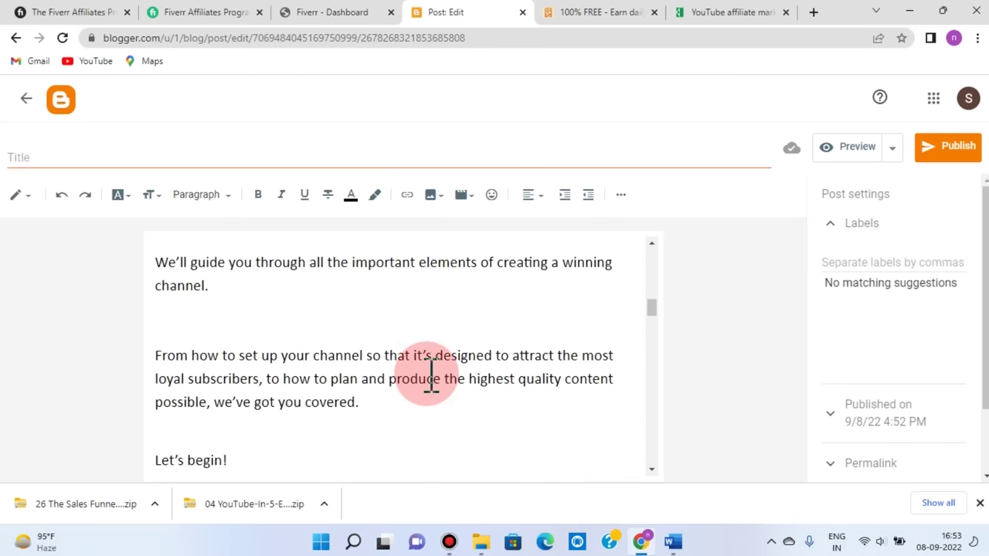
{"action": "scroll", "coordinate": [430, 378], "scroll_direction": "up", "scroll_amount": 10}
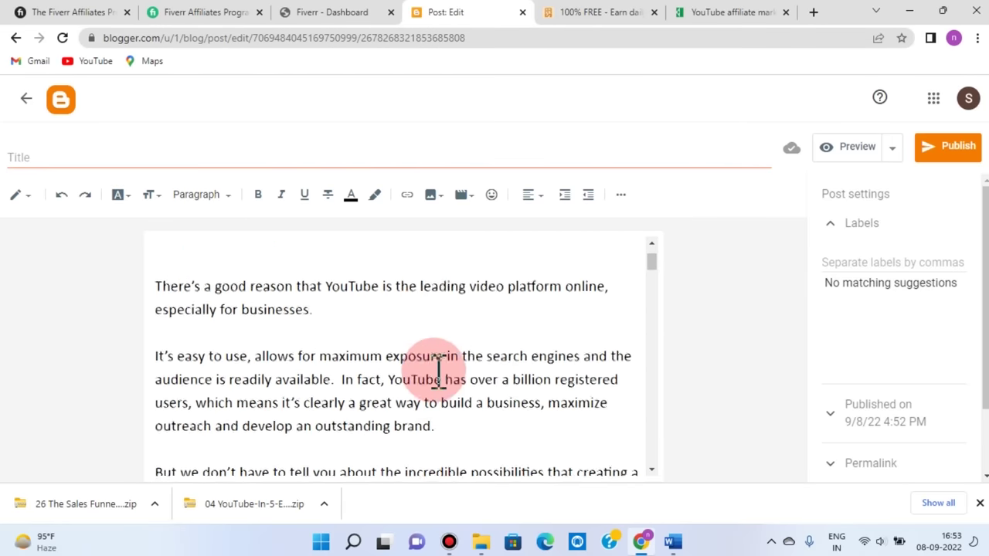
{"action": "scroll", "coordinate": [438, 375], "scroll_direction": "up", "scroll_amount": 1}
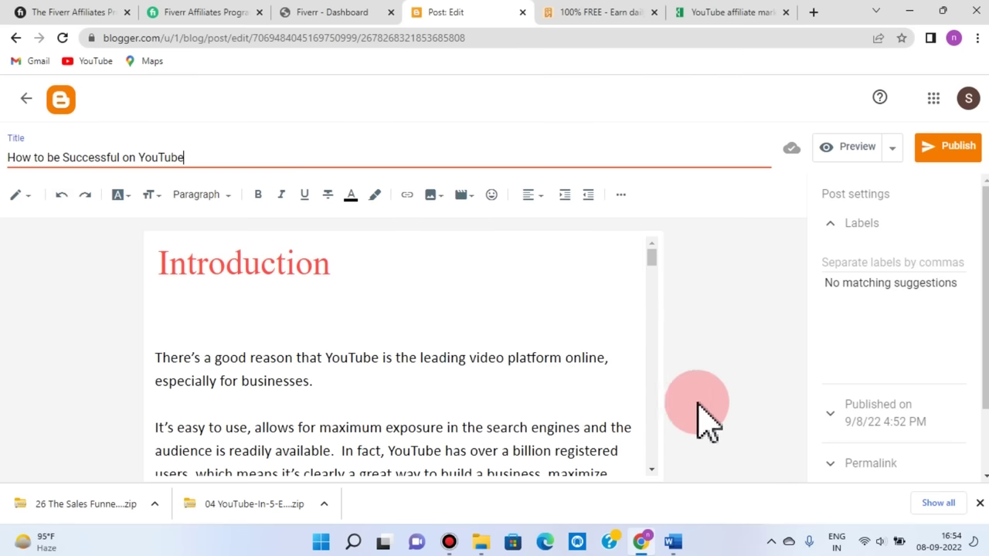
Examine the body of the post "How to be Successful on YouTube", from the Introduction to the advice on niche and channel themes.
{"action": "scroll", "coordinate": [636, 380], "scroll_direction": "down", "scroll_amount": 12}
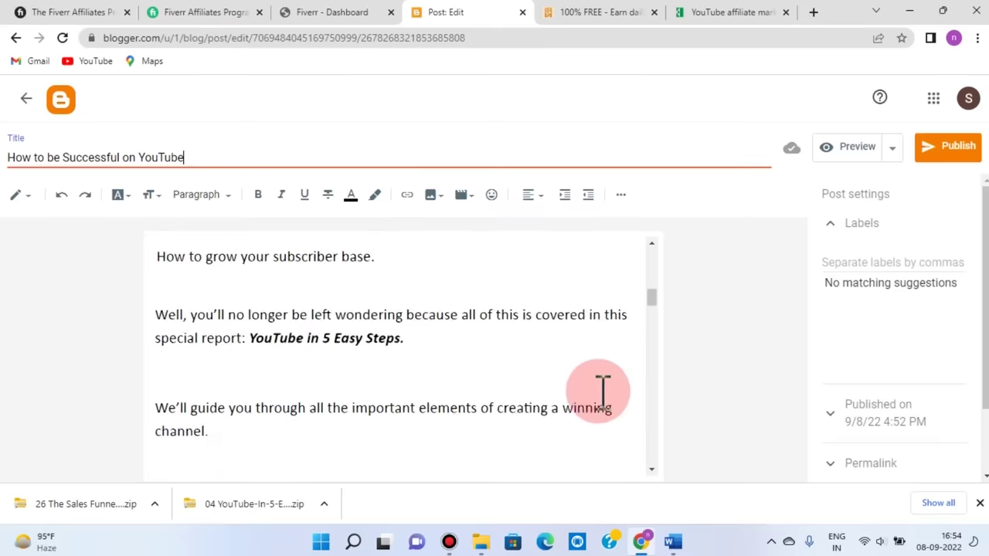
{"action": "scroll", "coordinate": [600, 399], "scroll_direction": "down", "scroll_amount": 12}
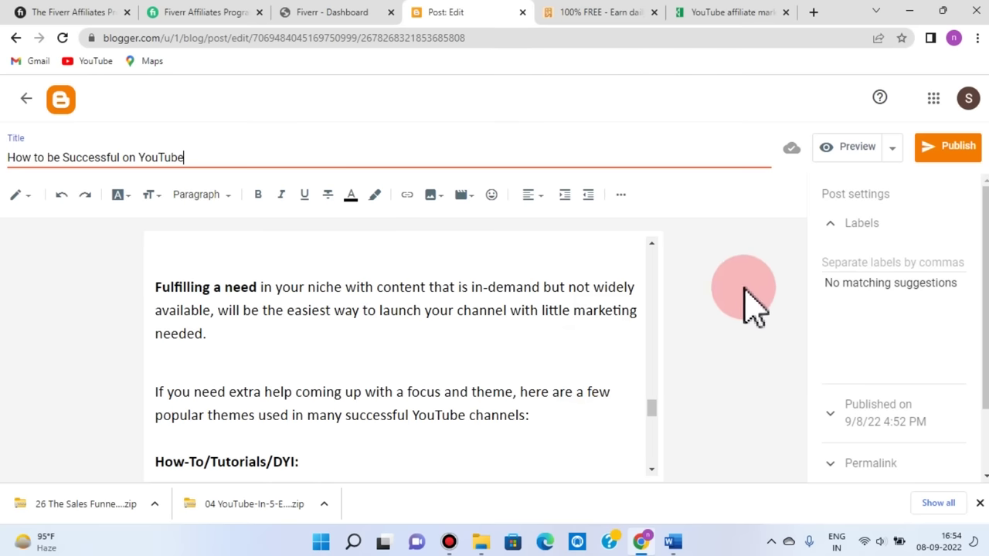
{"action": "scroll", "coordinate": [647, 393], "scroll_direction": "up", "scroll_amount": 10}
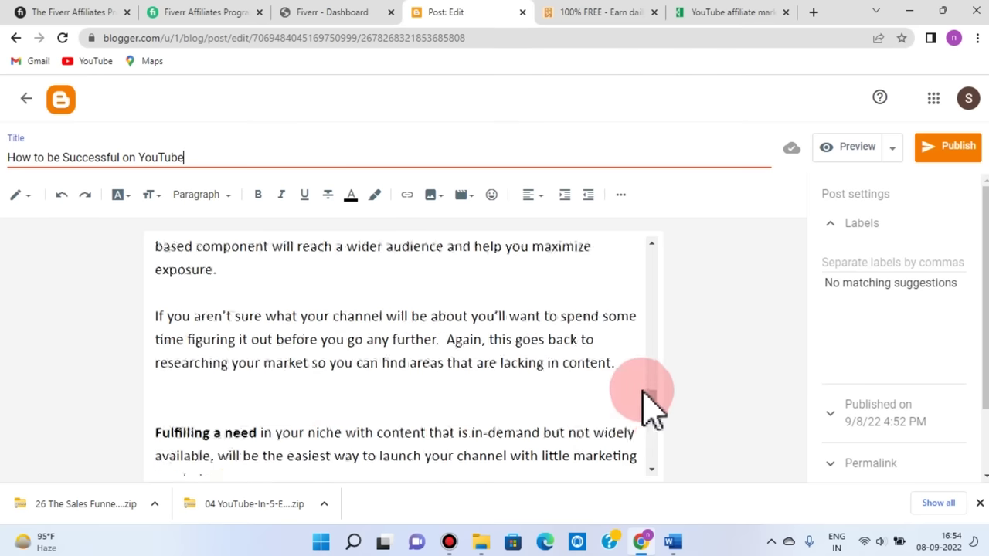
{"action": "scroll", "coordinate": [653, 386], "scroll_direction": "up", "scroll_amount": 5}
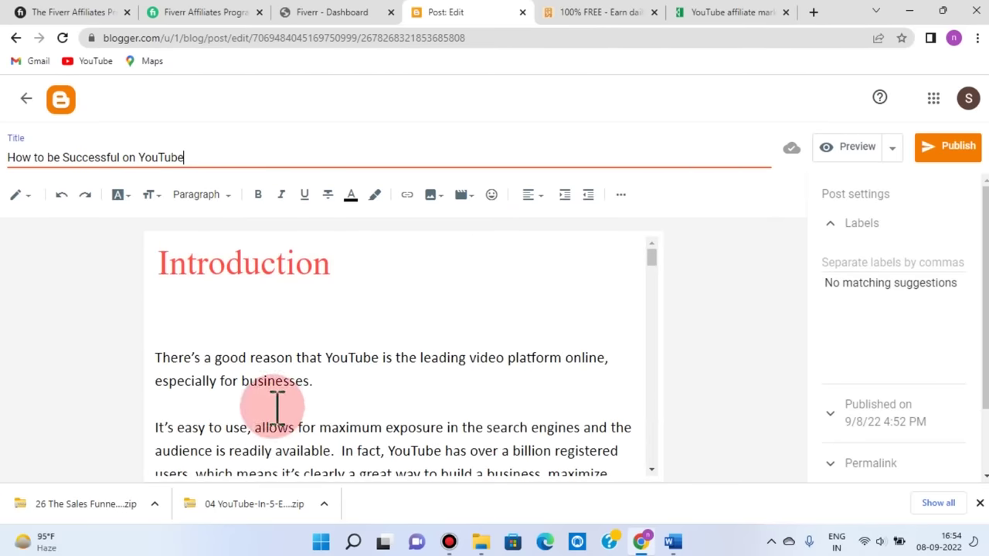
{"action": "scroll", "coordinate": [293, 418], "scroll_direction": "down", "scroll_amount": 3}
{"action": "scroll", "coordinate": [525, 344], "scroll_direction": "up", "scroll_amount": 3}
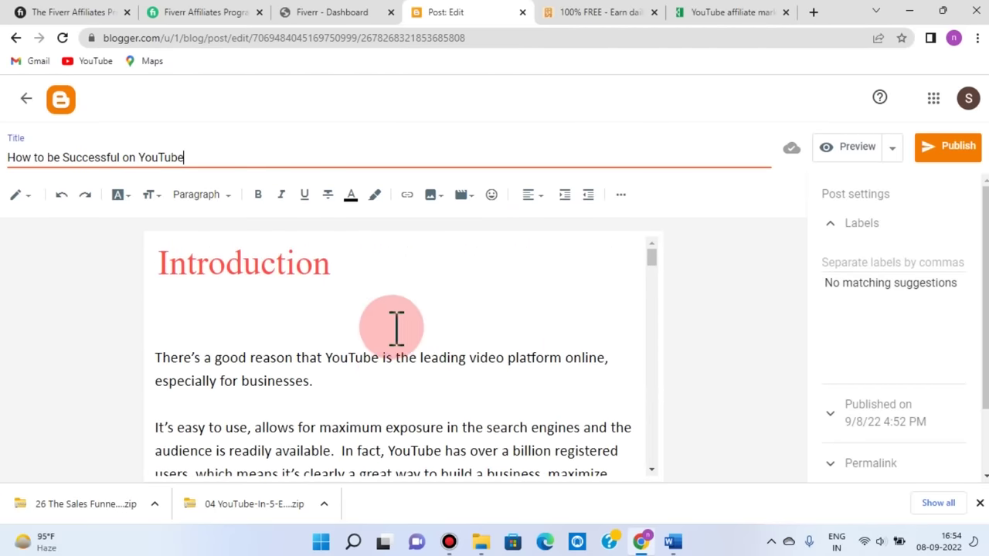
{"action": "scroll", "coordinate": [530, 360], "scroll_direction": "down", "scroll_amount": 1}
{"action": "scroll", "coordinate": [530, 359], "scroll_direction": "down", "scroll_amount": 5}
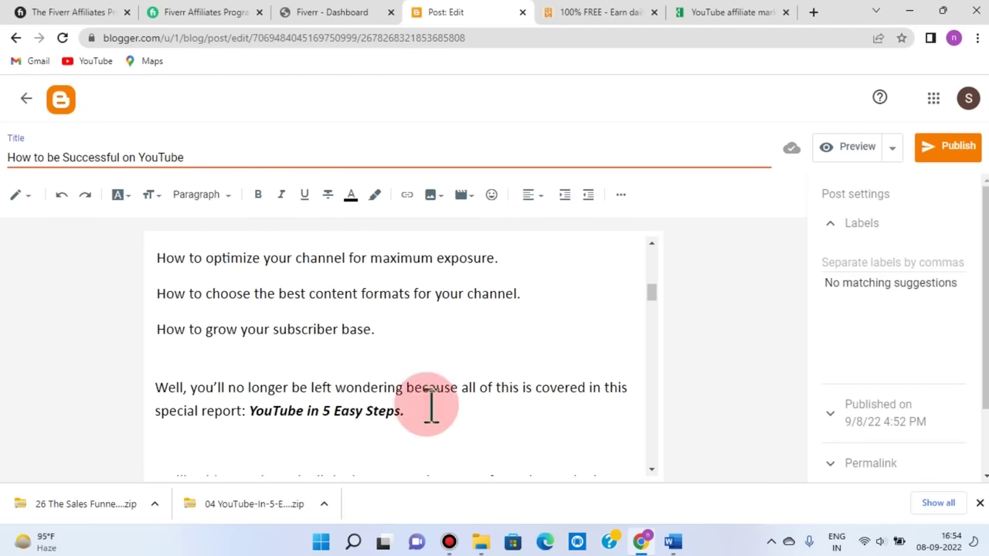
{"action": "scroll", "coordinate": [654, 391], "scroll_direction": "down", "scroll_amount": 10}
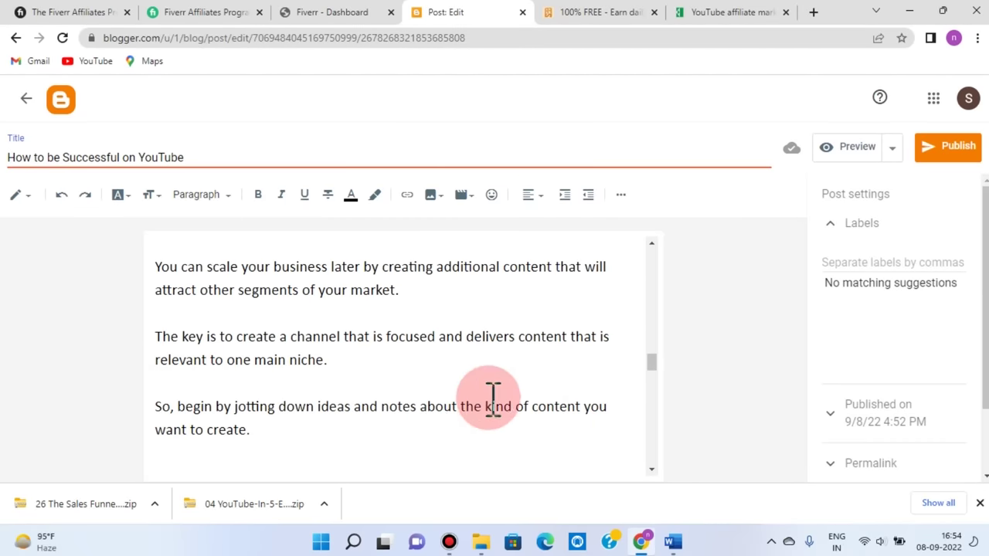
{"action": "scroll", "coordinate": [383, 410], "scroll_direction": "down", "scroll_amount": 5}
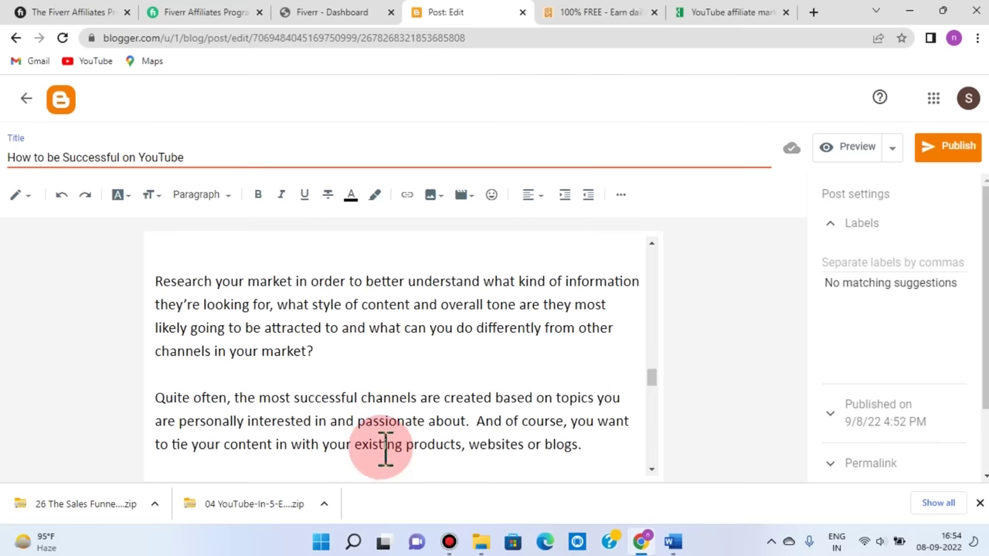
Look through the post body again, from the niche advice back to the Introduction and down to the "YouTube in 5 Easy Steps" passage.
{"action": "scroll", "coordinate": [391, 448], "scroll_direction": "up", "scroll_amount": 5}
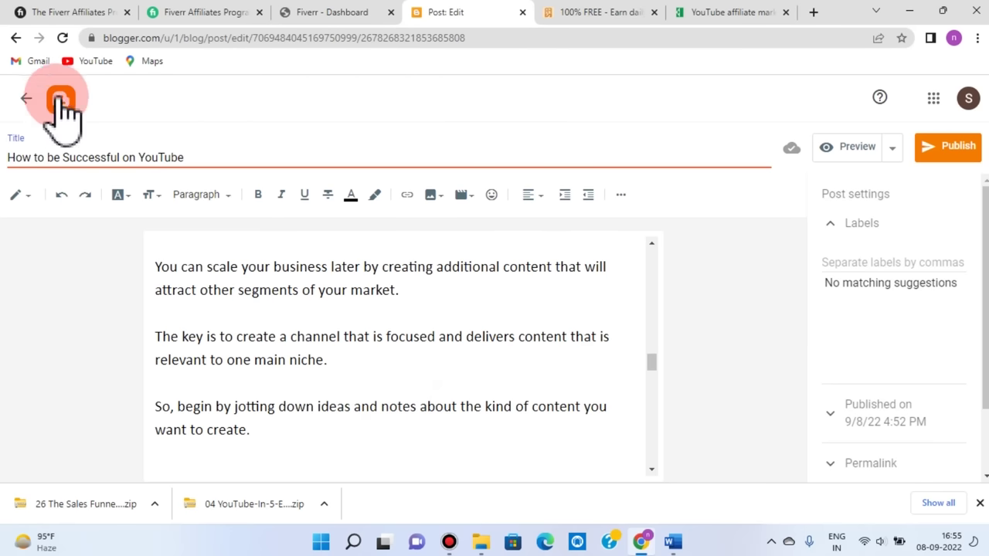
{"action": "scroll", "coordinate": [362, 434], "scroll_direction": "down", "scroll_amount": 3}
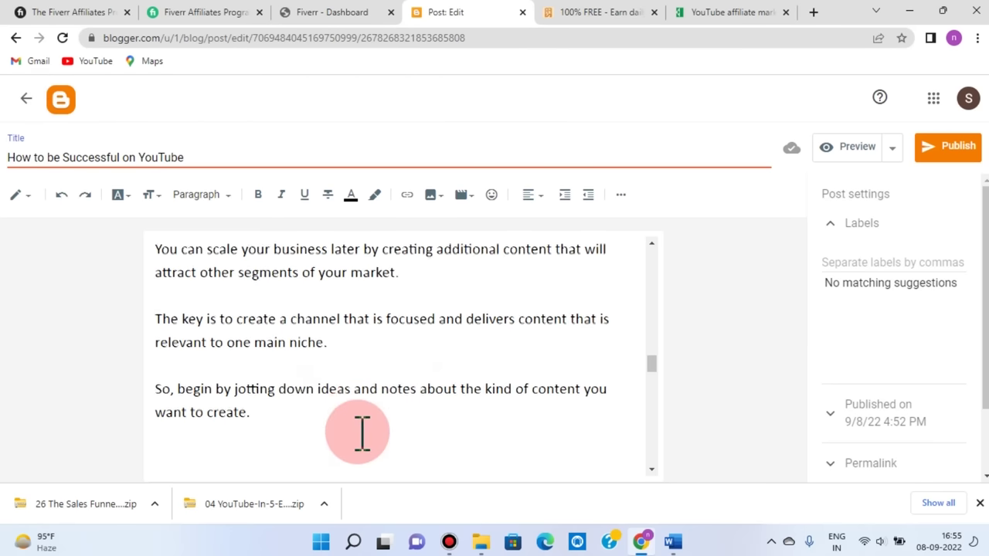
{"action": "scroll", "coordinate": [362, 434], "scroll_direction": "up", "scroll_amount": 10}
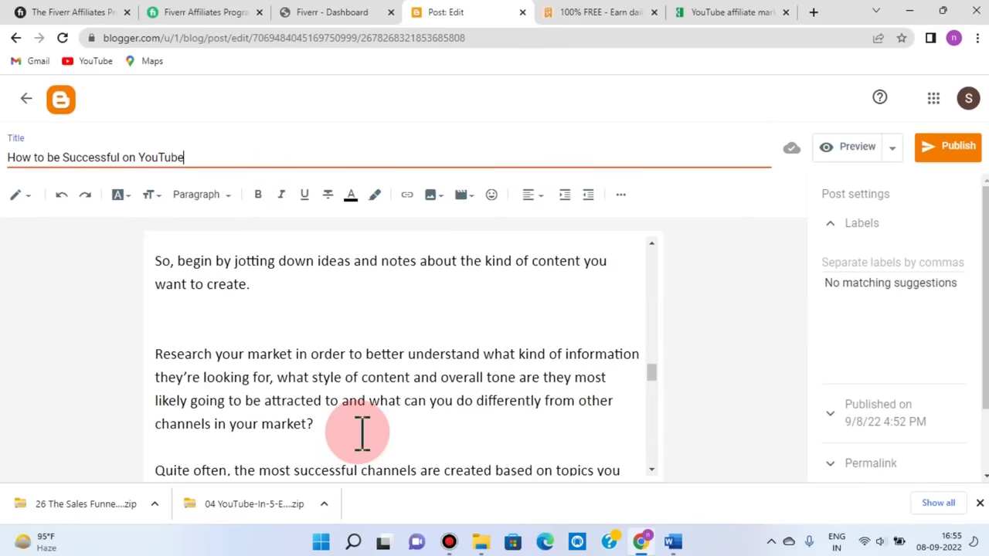
{"action": "scroll", "coordinate": [360, 427], "scroll_direction": "up", "scroll_amount": 1}
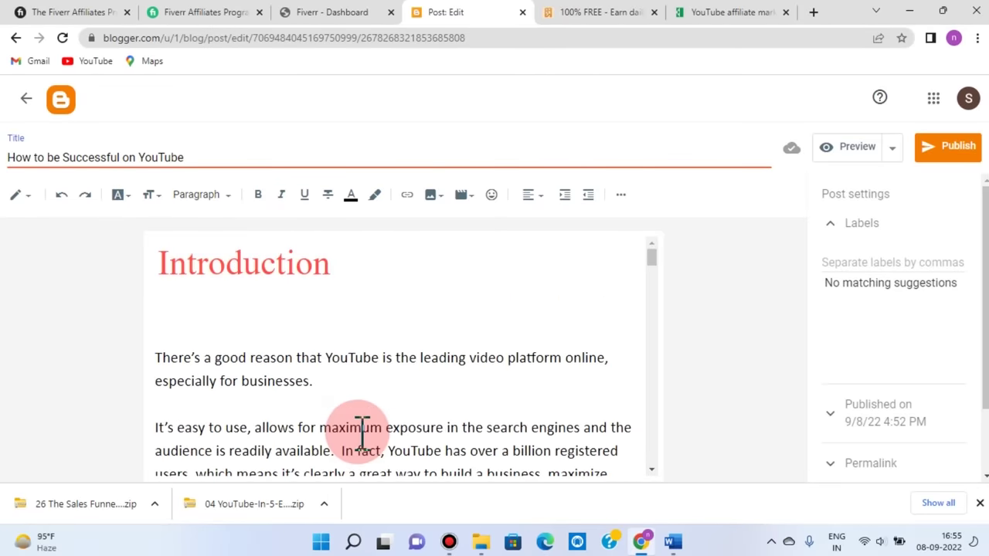
{"action": "scroll", "coordinate": [438, 441], "scroll_direction": "down", "scroll_amount": 4}
{"action": "scroll", "coordinate": [503, 375], "scroll_direction": "down", "scroll_amount": 3}
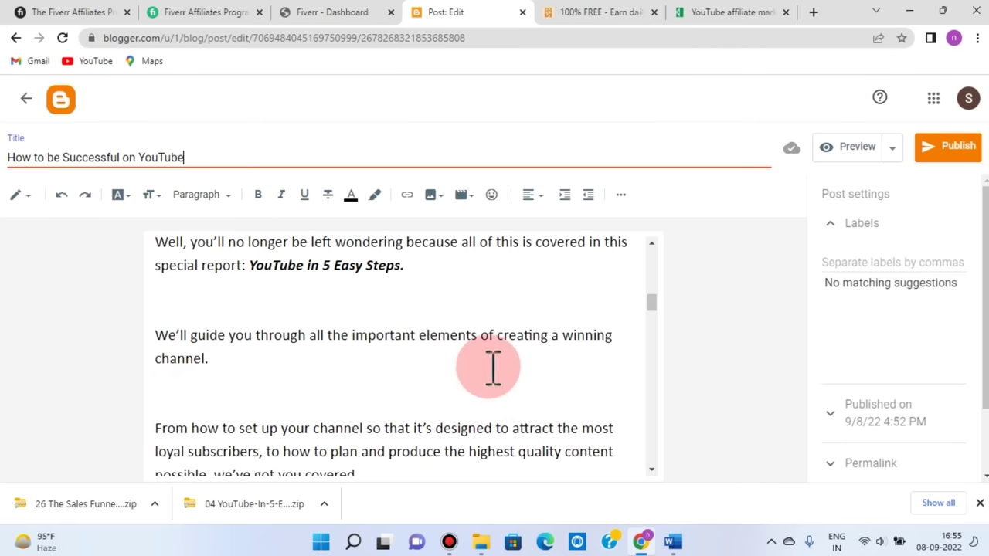
Switch to the Fiverr affiliate dashboard and open the list of all marketing tools with its banner creatives.
{"action": "left_click", "coordinate": [175, 19]}
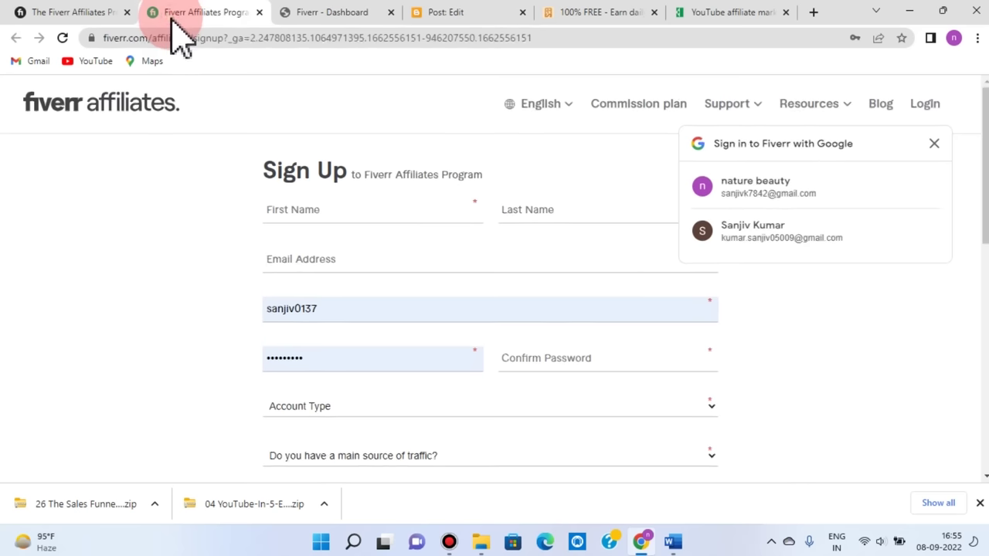
{"action": "left_click", "coordinate": [326, 14]}
{"action": "left_click", "coordinate": [923, 189]}
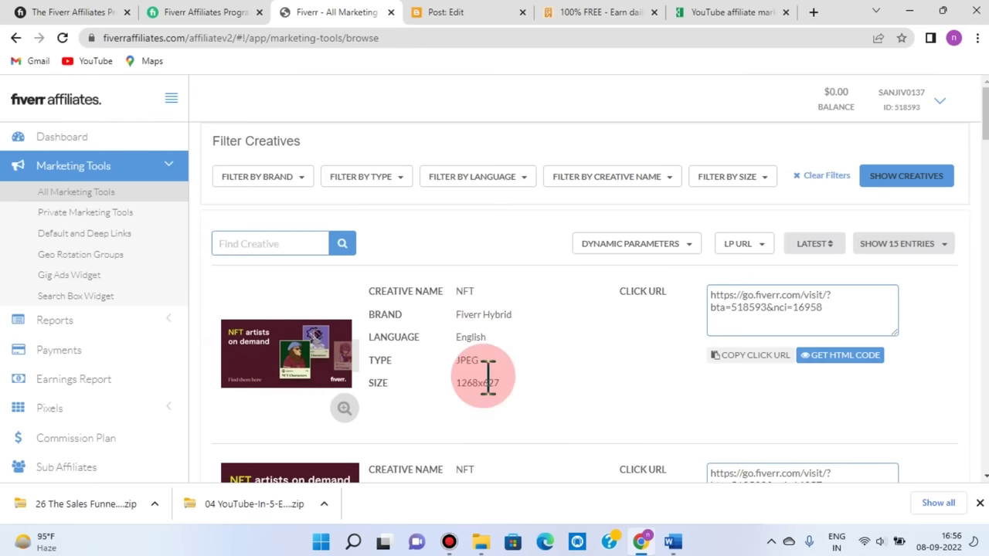
{"action": "scroll", "coordinate": [489, 381], "scroll_direction": "down", "scroll_amount": 2}
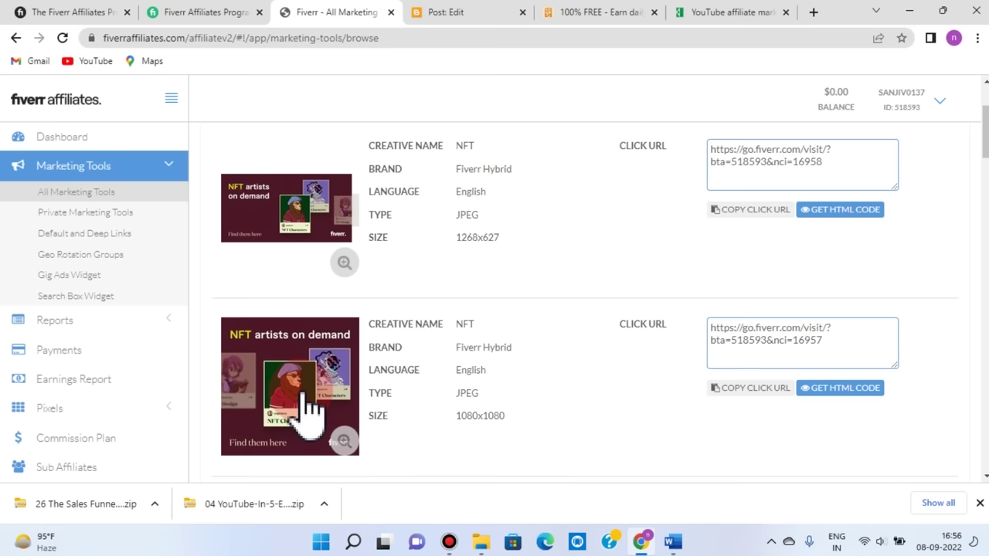
{"action": "scroll", "coordinate": [309, 409], "scroll_direction": "up", "scroll_amount": 2}
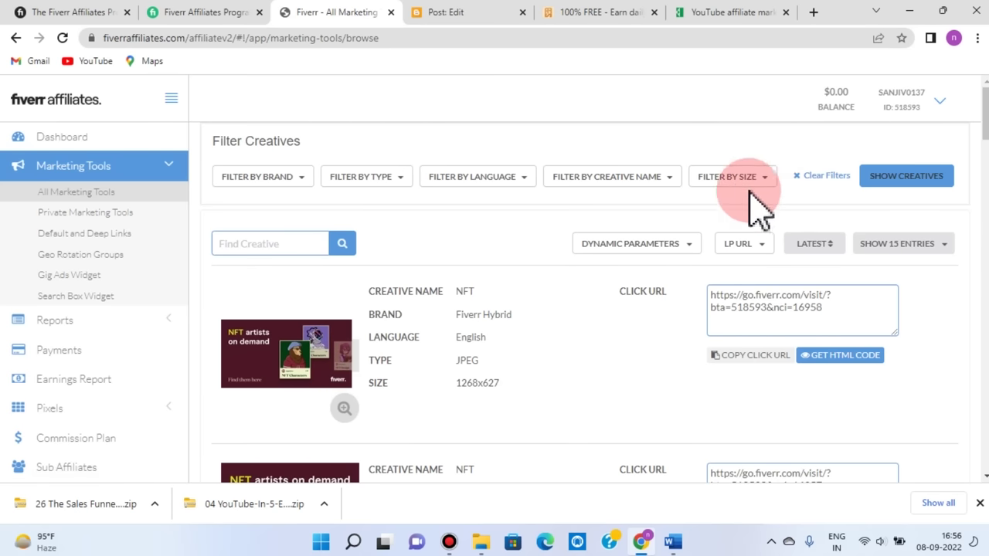
{"action": "left_click", "coordinate": [495, 15]}
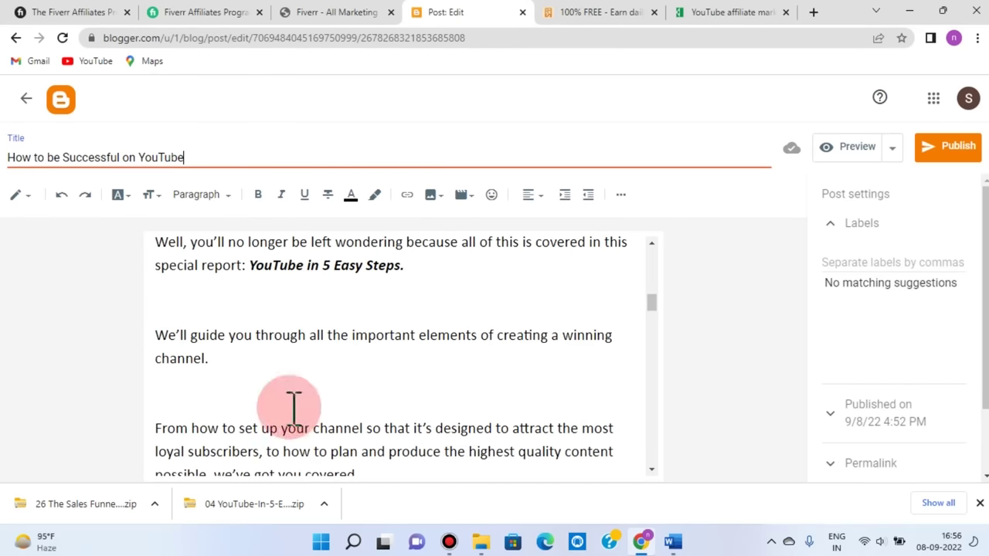
{"action": "left_click", "coordinate": [343, 12]}
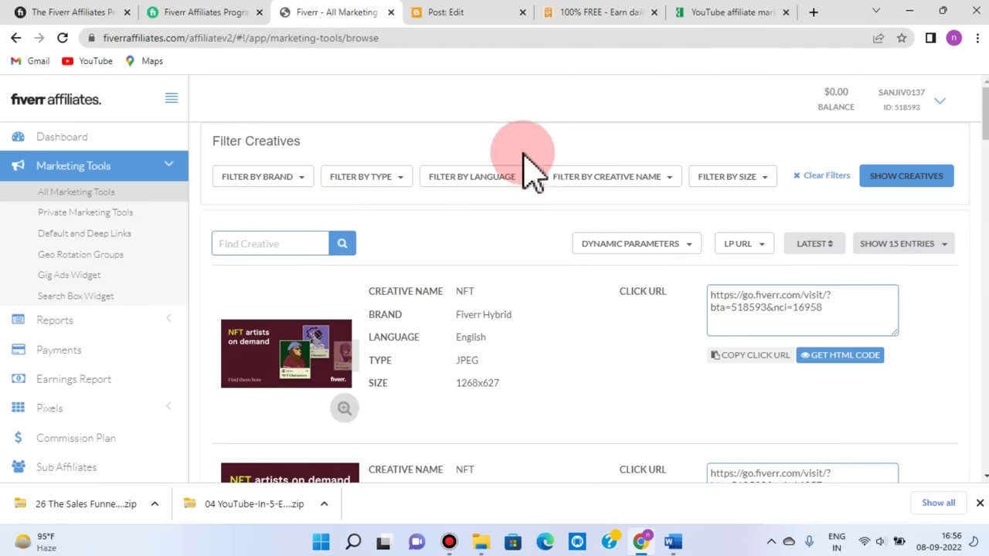
Filter the Fiverr creatives by English language and size 970x250, and show the matching creatives.
{"action": "left_click", "coordinate": [511, 183]}
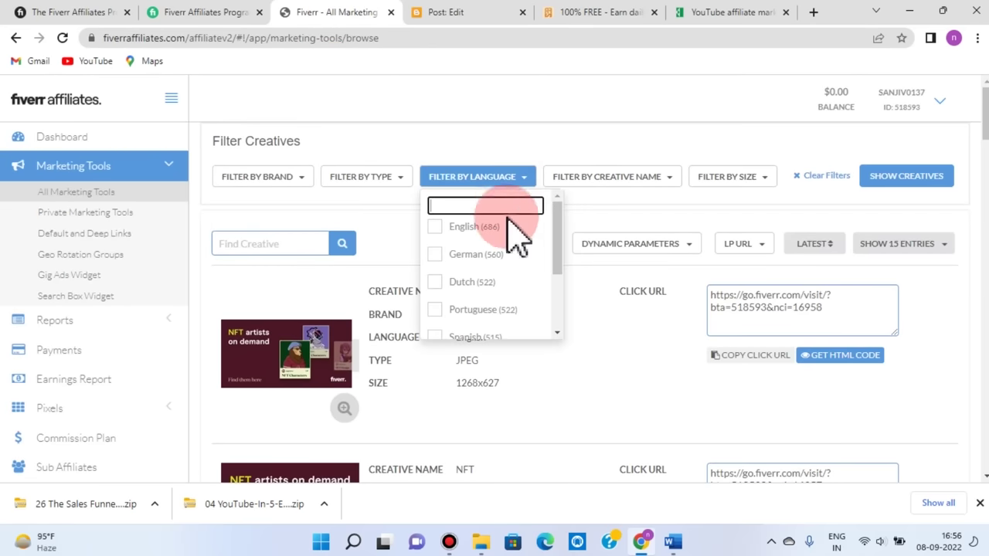
{"action": "left_click", "coordinate": [436, 227]}
{"action": "left_click", "coordinate": [769, 178]}
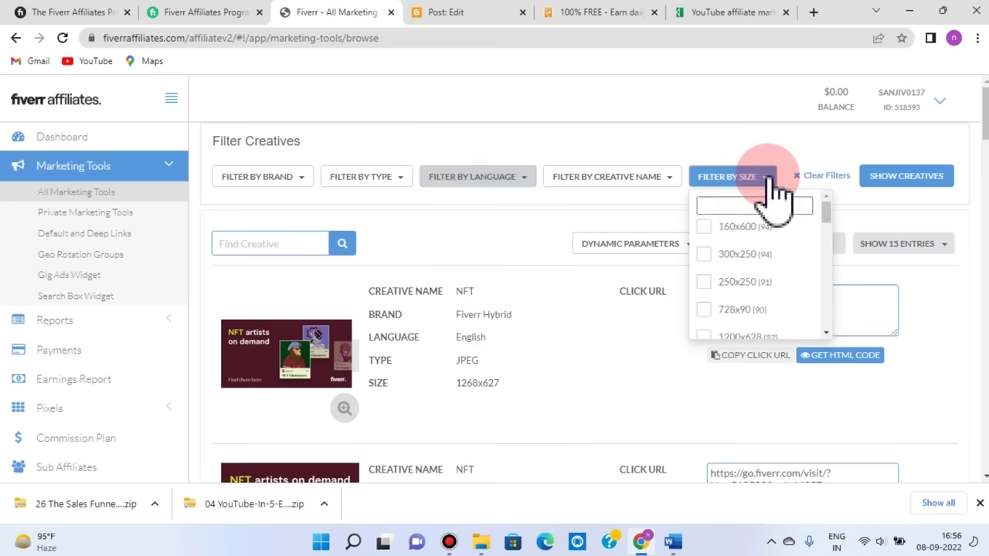
{"action": "scroll", "coordinate": [761, 255], "scroll_direction": "down", "scroll_amount": 3}
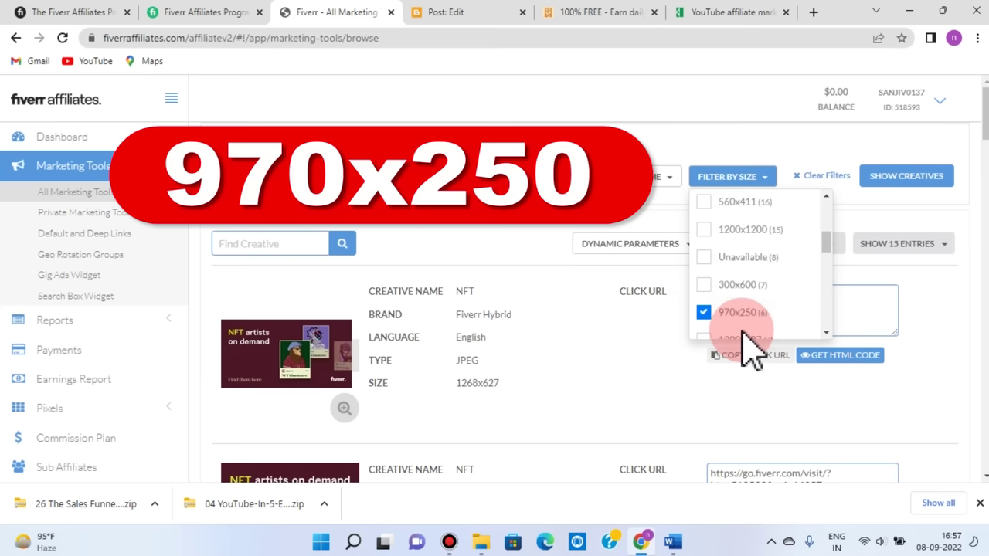
{"action": "left_click", "coordinate": [906, 176]}
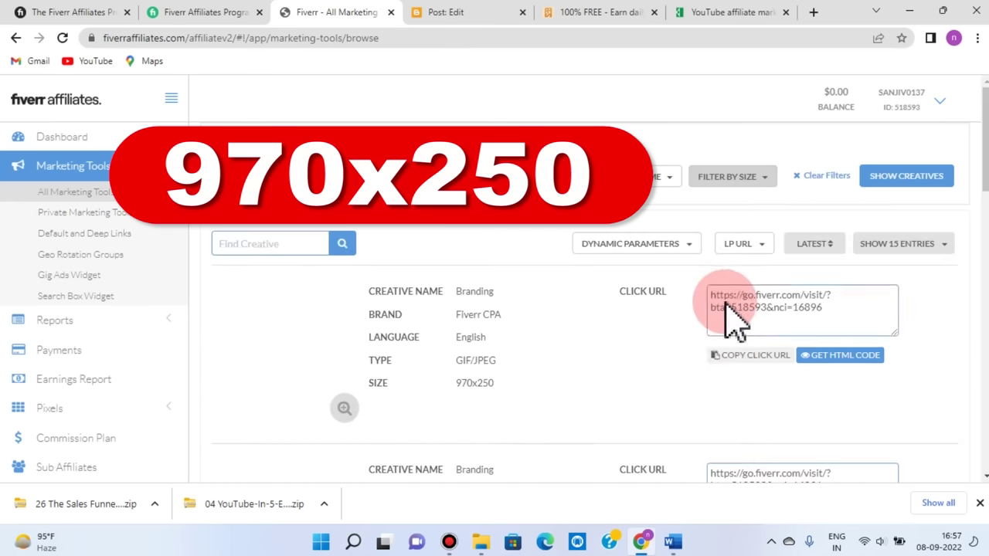
Examine the filtered 970x250 banners, comparing their creative names and their Fiverr CPA, Fiverr Hybrid and Fiverr Sub Affiliates brands.
{"action": "scroll", "coordinate": [715, 367], "scroll_direction": "down", "scroll_amount": 10}
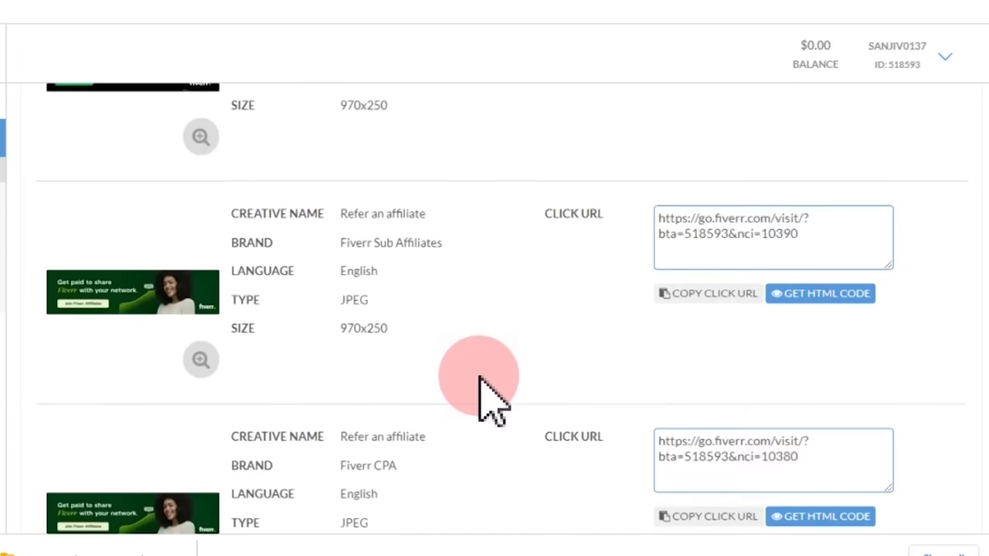
{"action": "scroll", "coordinate": [487, 398], "scroll_direction": "down", "scroll_amount": 3}
{"action": "scroll", "coordinate": [483, 402], "scroll_direction": "up", "scroll_amount": 15}
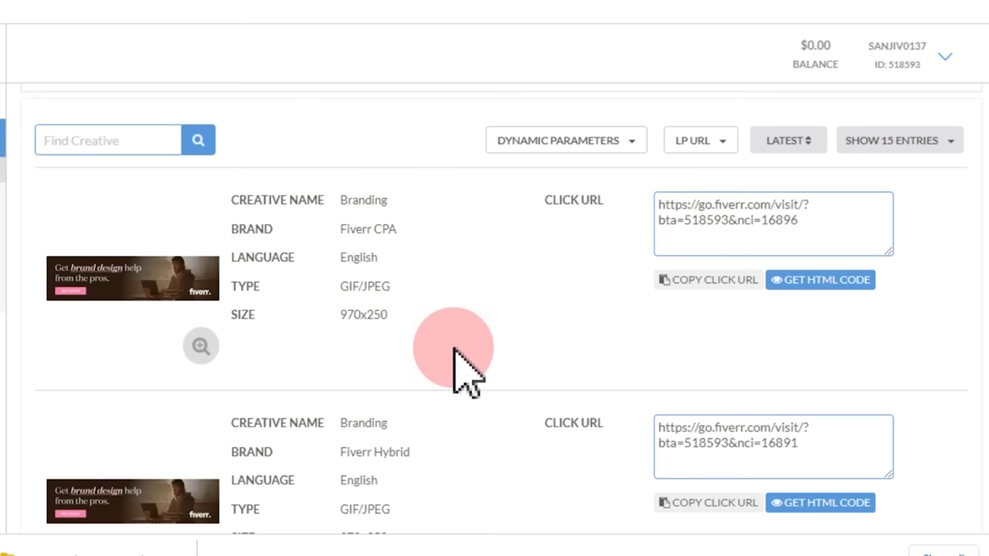
{"action": "scroll", "coordinate": [386, 347], "scroll_direction": "down", "scroll_amount": 7}
{"action": "scroll", "coordinate": [386, 347], "scroll_direction": "up", "scroll_amount": 8}
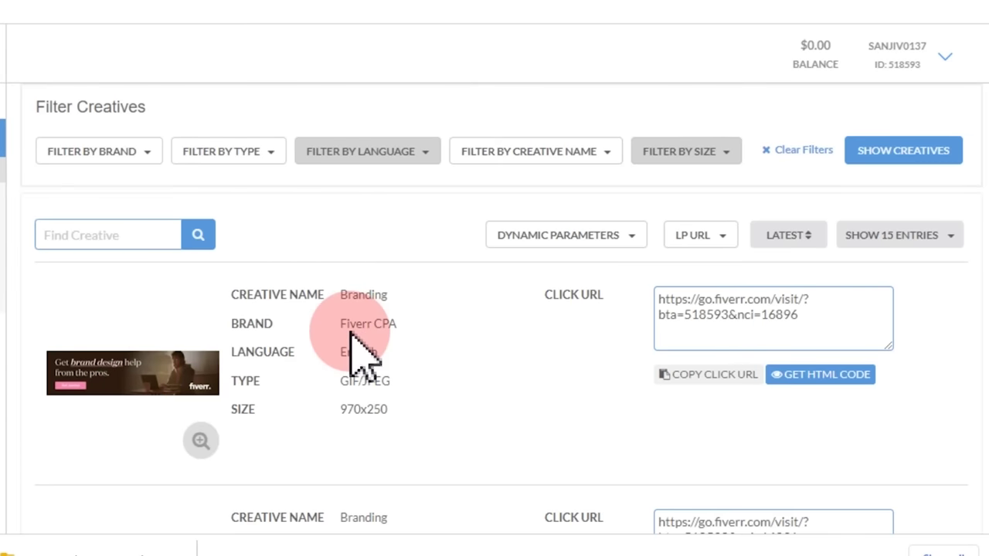
{"action": "scroll", "coordinate": [428, 374], "scroll_direction": "down", "scroll_amount": 3}
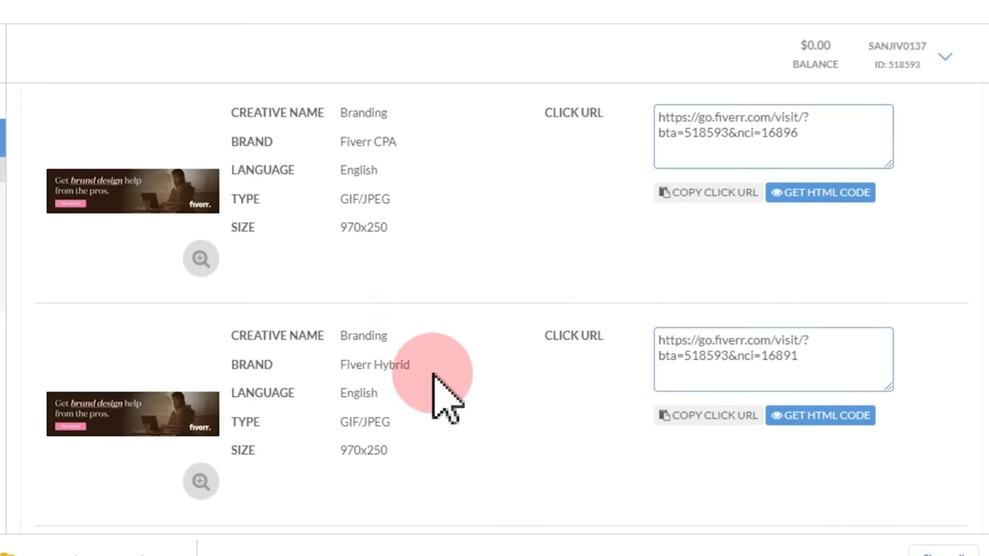
{"action": "scroll", "coordinate": [433, 377], "scroll_direction": "down", "scroll_amount": 1}
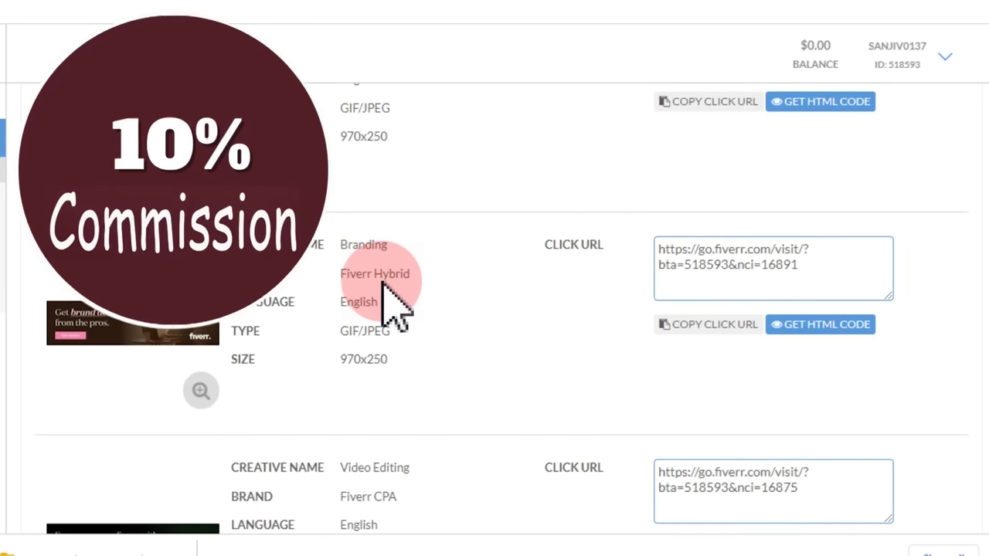
{"action": "scroll", "coordinate": [386, 298], "scroll_direction": "up", "scroll_amount": 3}
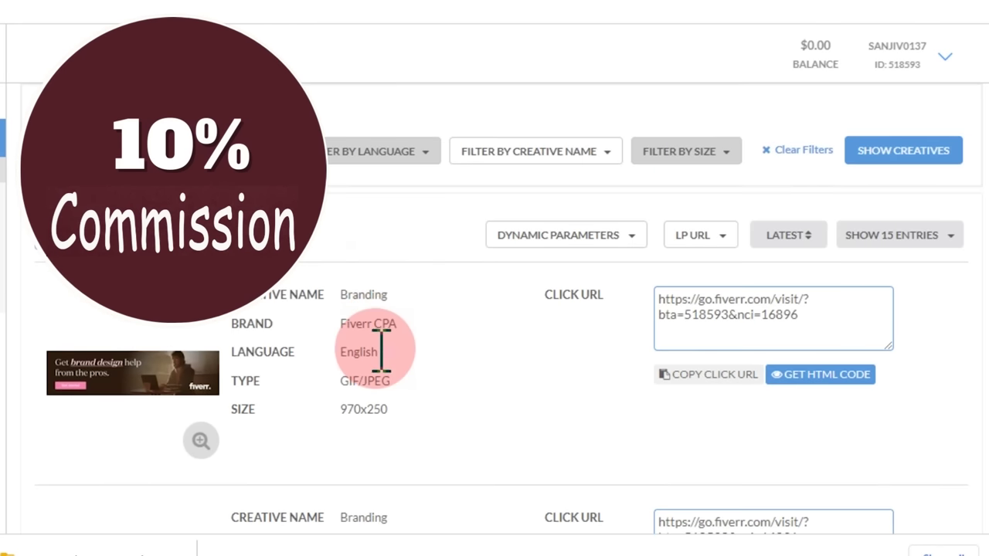
{"action": "scroll", "coordinate": [407, 350], "scroll_direction": "down", "scroll_amount": 5}
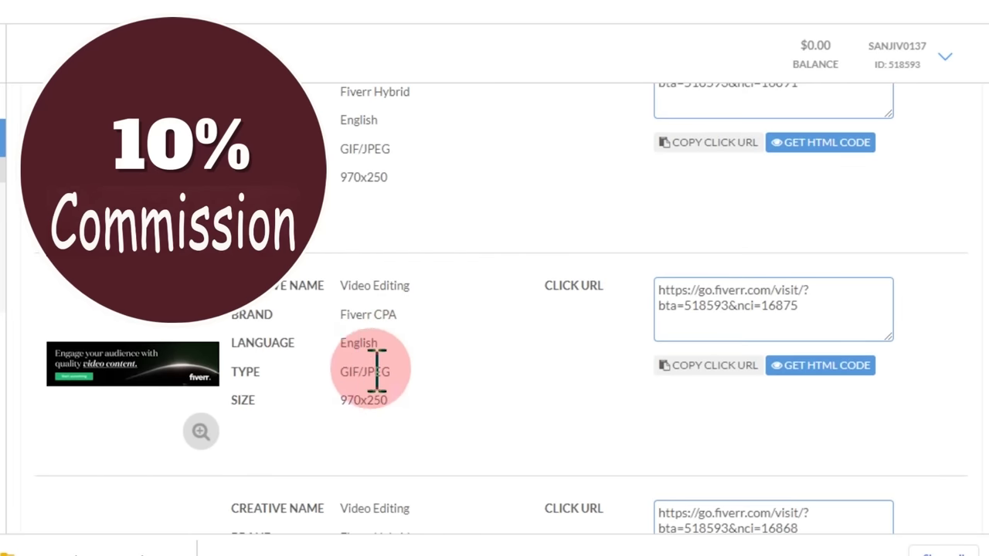
{"action": "scroll", "coordinate": [410, 392], "scroll_direction": "down", "scroll_amount": 3}
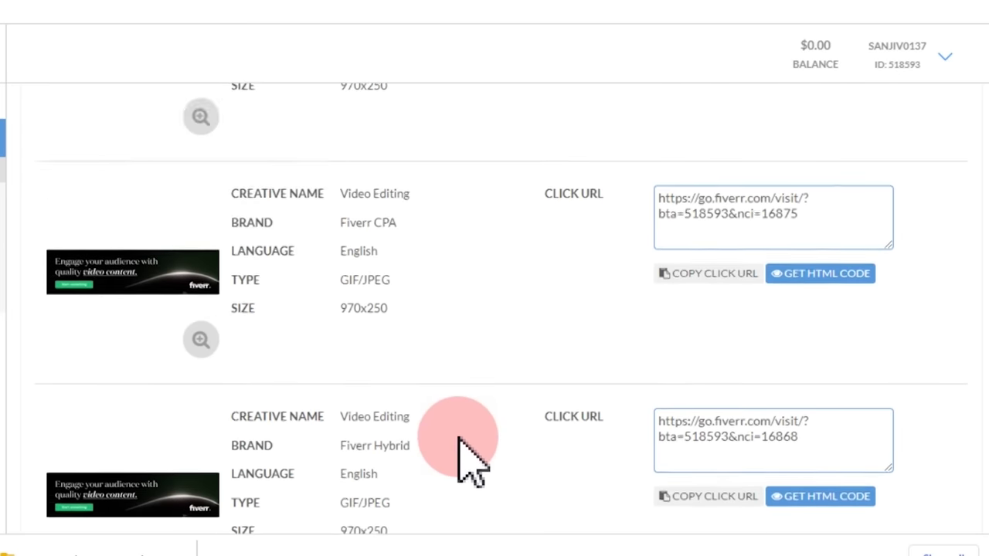
{"action": "scroll", "coordinate": [402, 327], "scroll_direction": "down", "scroll_amount": 3}
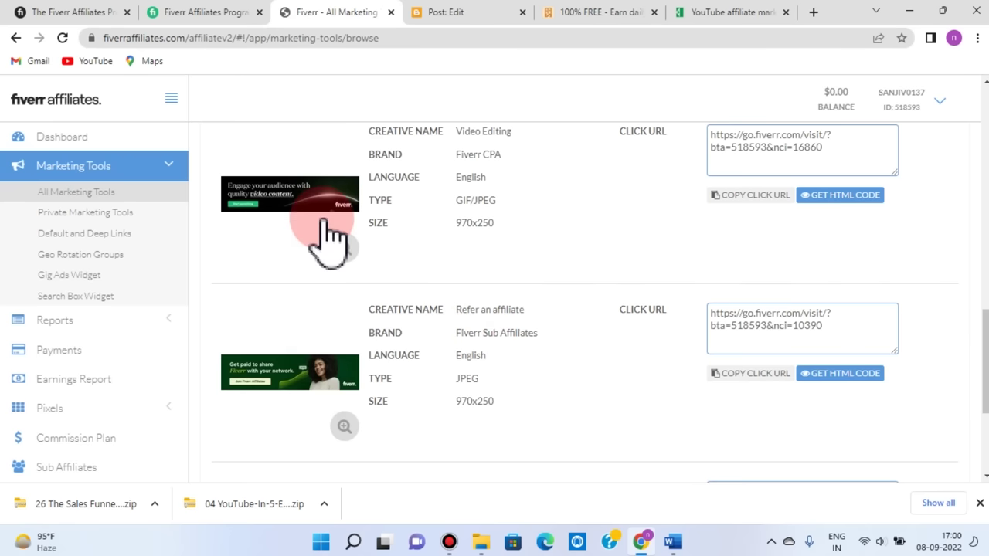
Get and copy the HTML code of the 970x250 Video Editing banner of the Fiverr Hybrid brand, the one with nci=16868.
{"action": "scroll", "coordinate": [504, 346], "scroll_direction": "up", "scroll_amount": 8}
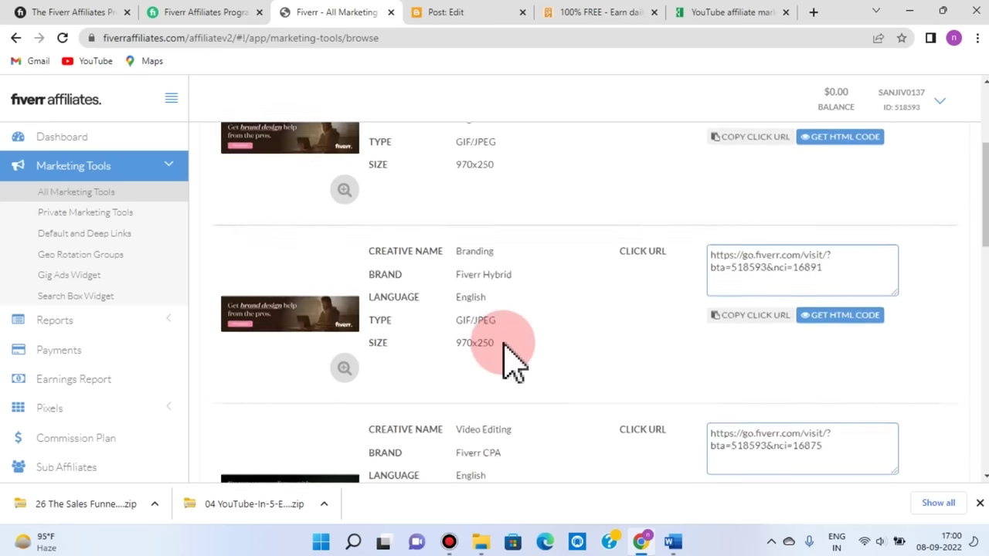
{"action": "scroll", "coordinate": [508, 353], "scroll_direction": "up", "scroll_amount": 3}
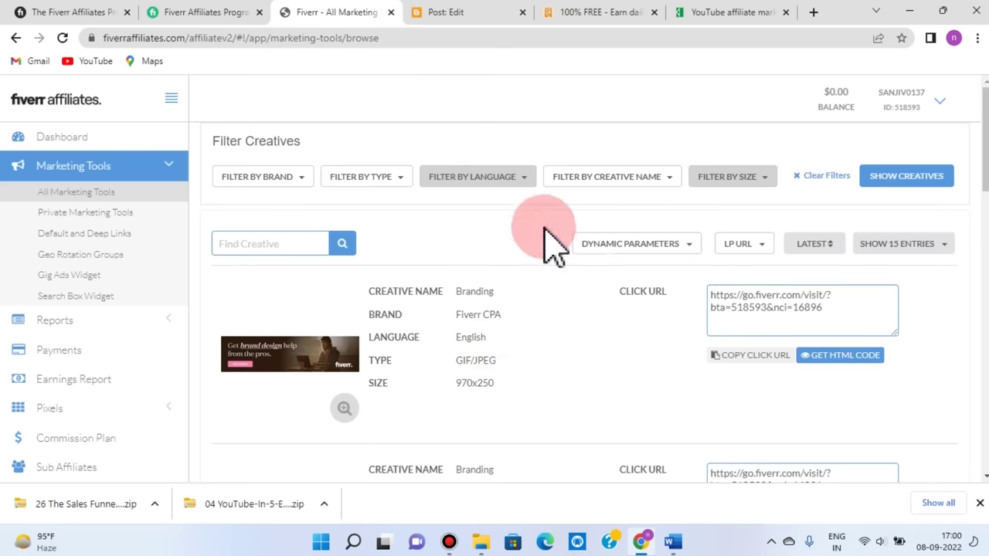
{"action": "scroll", "coordinate": [656, 299], "scroll_direction": "down", "scroll_amount": 5}
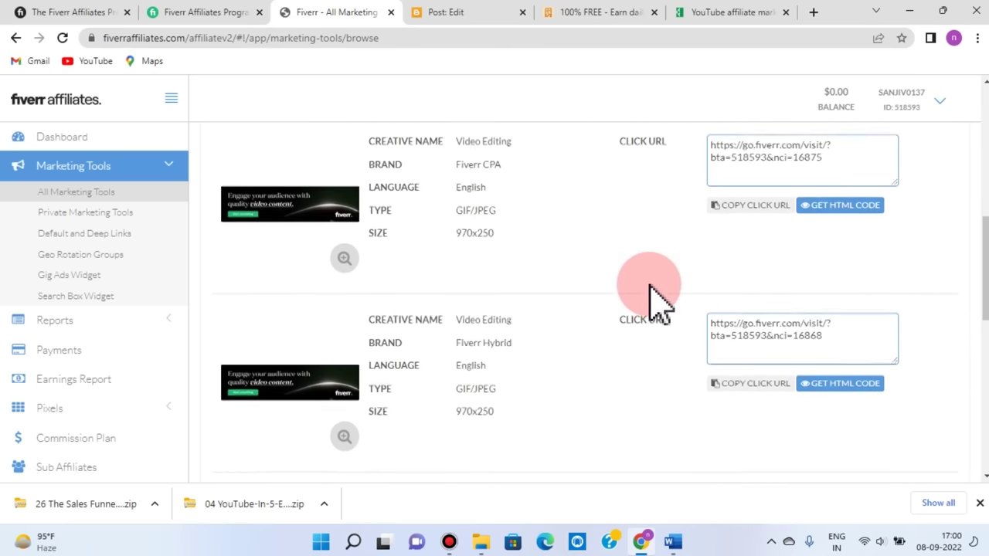
{"action": "scroll", "coordinate": [656, 298], "scroll_direction": "down", "scroll_amount": 1}
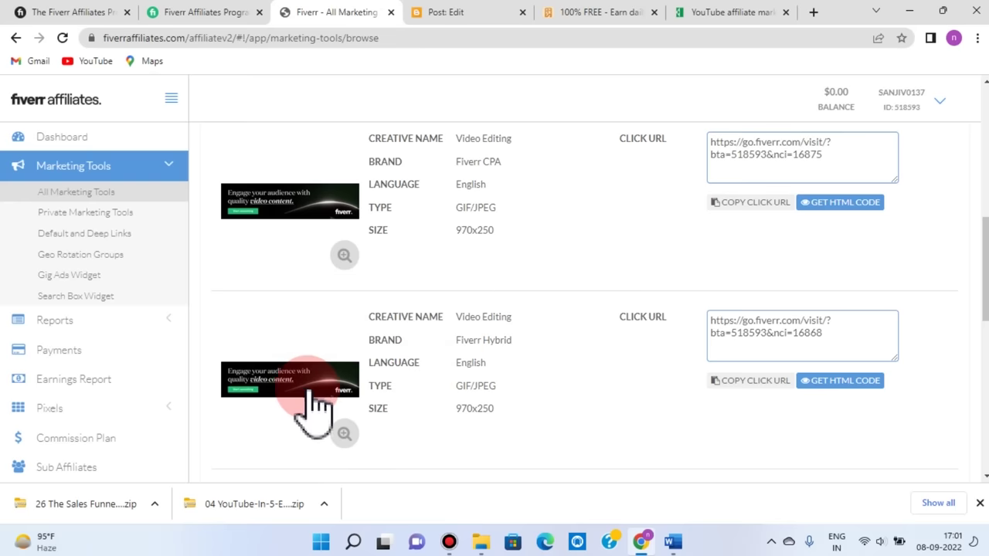
{"action": "left_click", "coordinate": [843, 388]}
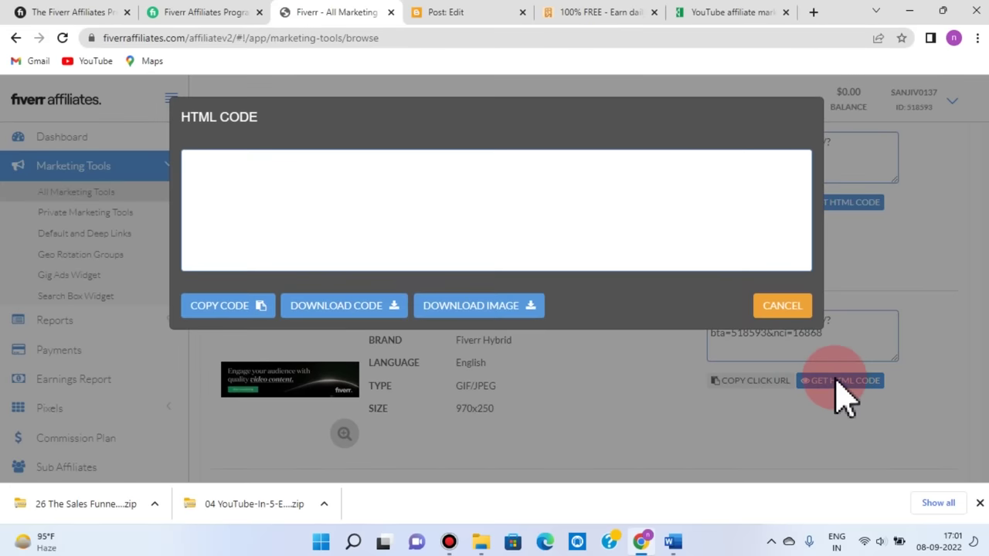
{"action": "left_click", "coordinate": [403, 216]}
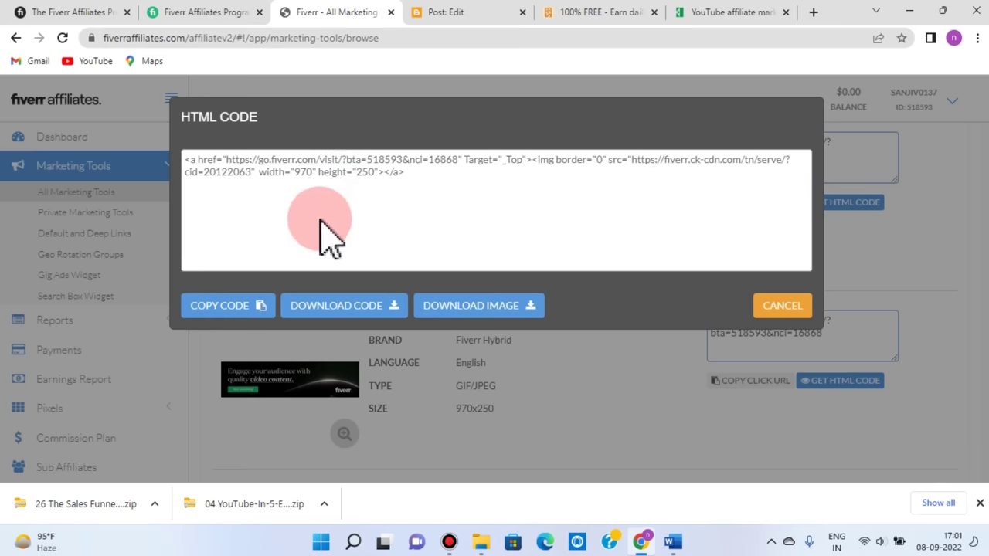
{"action": "left_click", "coordinate": [229, 311]}
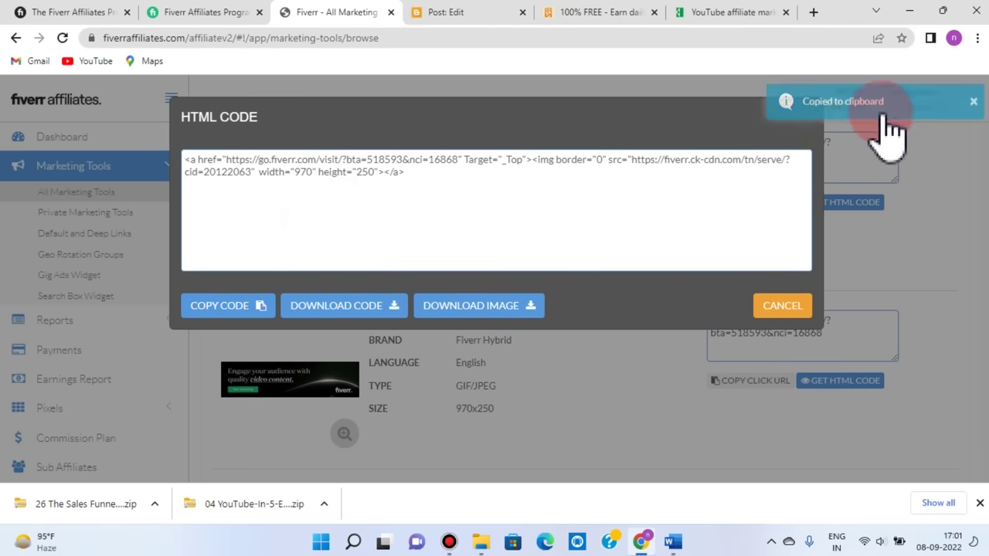
Return to the Blogger post "How to be Successful on YouTube" and switch its editor to HTML view.
{"action": "left_click", "coordinate": [457, 14]}
{"action": "scroll", "coordinate": [572, 369], "scroll_direction": "down", "scroll_amount": 1}
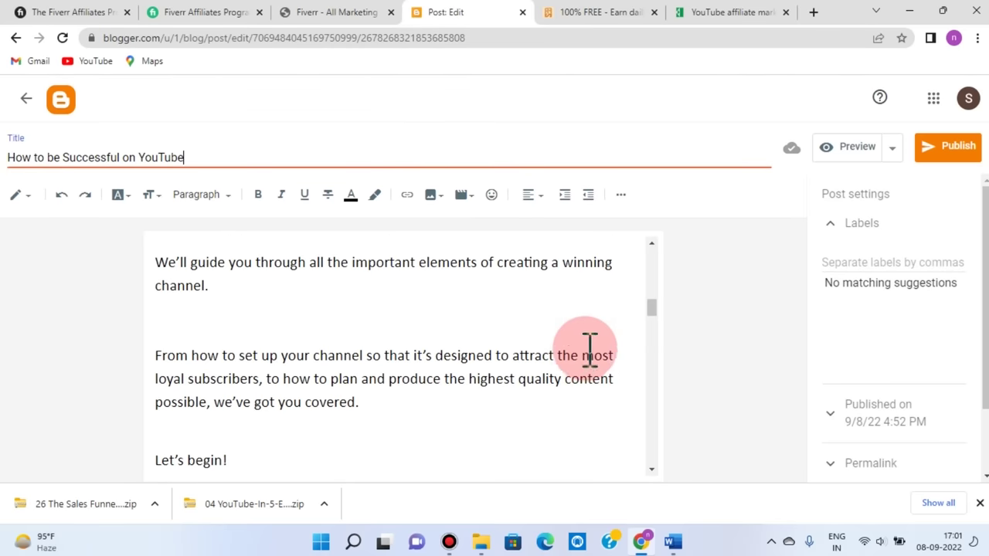
{"action": "left_click", "coordinate": [25, 197]}
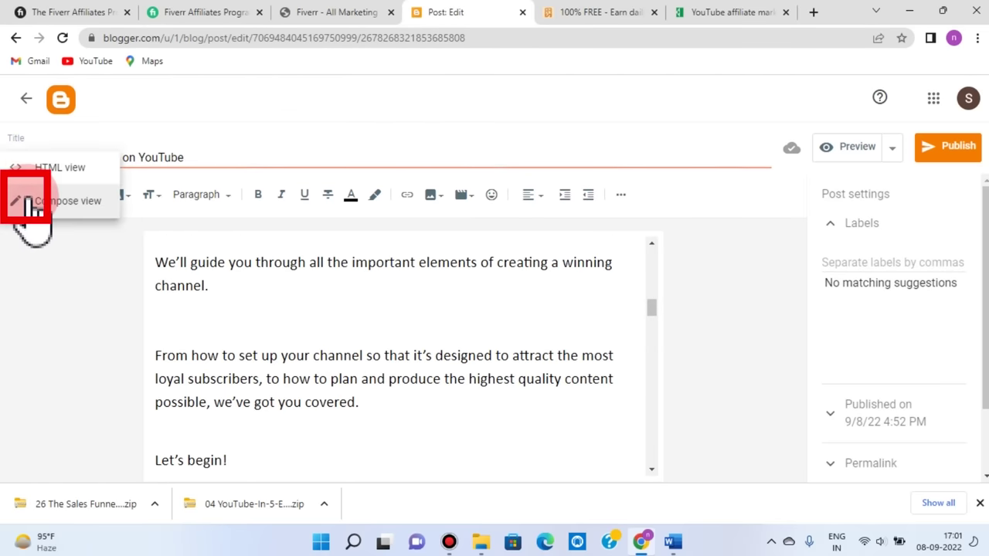
{"action": "left_click", "coordinate": [67, 170]}
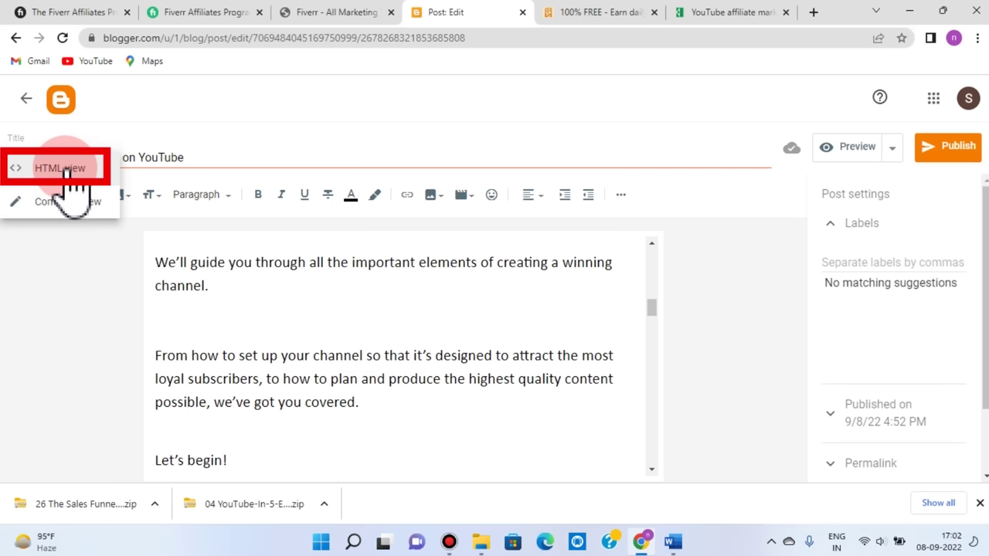
{"action": "left_click", "coordinate": [60, 168]}
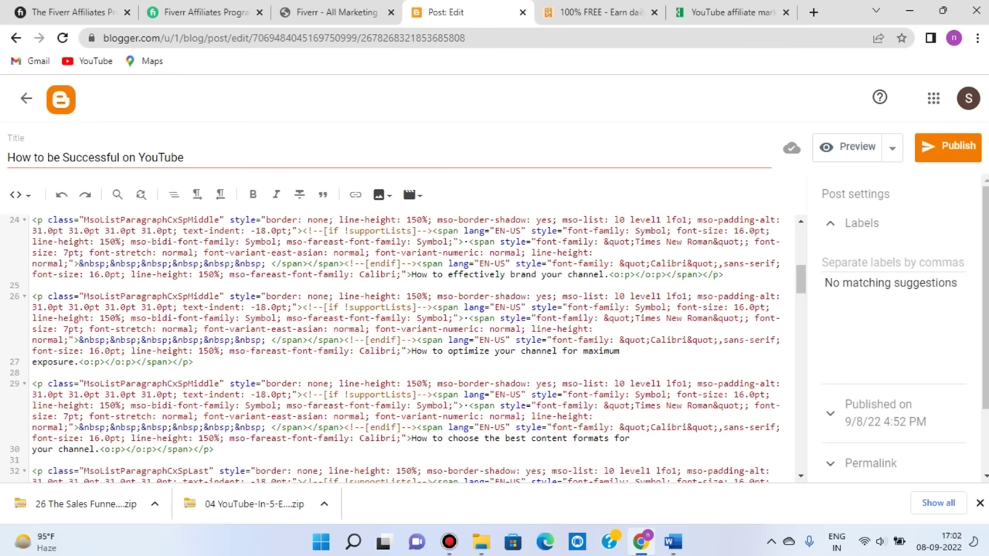
Insert the copied 970x250 Video Editing banner code on a new line before the paragraph starting "But we don't have to tell you".
{"action": "scroll", "coordinate": [802, 274], "scroll_direction": "up", "scroll_amount": 1}
{"action": "left_click_drag", "start_coordinate": [804, 271], "coordinate": [808, 246]}
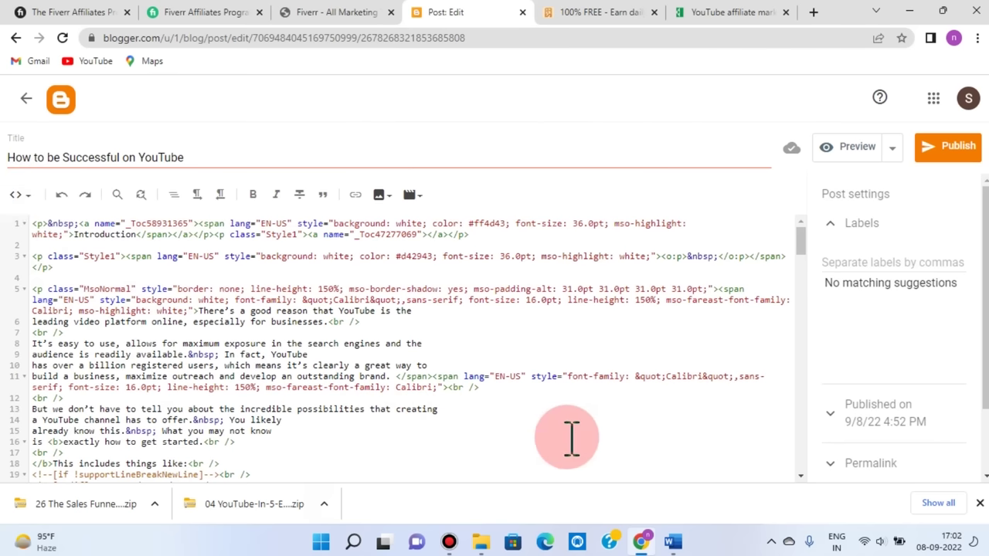
{"action": "scroll", "coordinate": [483, 443], "scroll_direction": "down", "scroll_amount": 1}
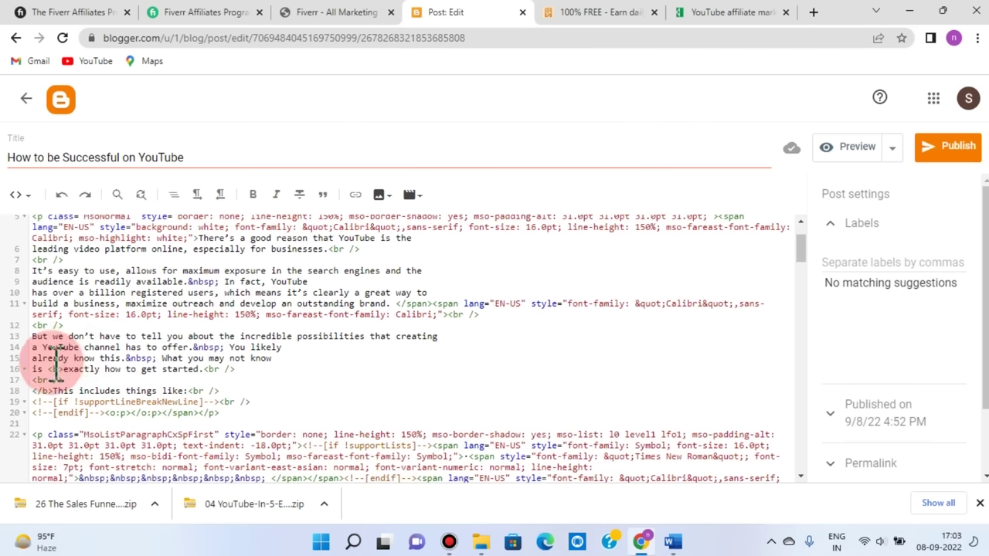
{"action": "left_click", "coordinate": [78, 327]}
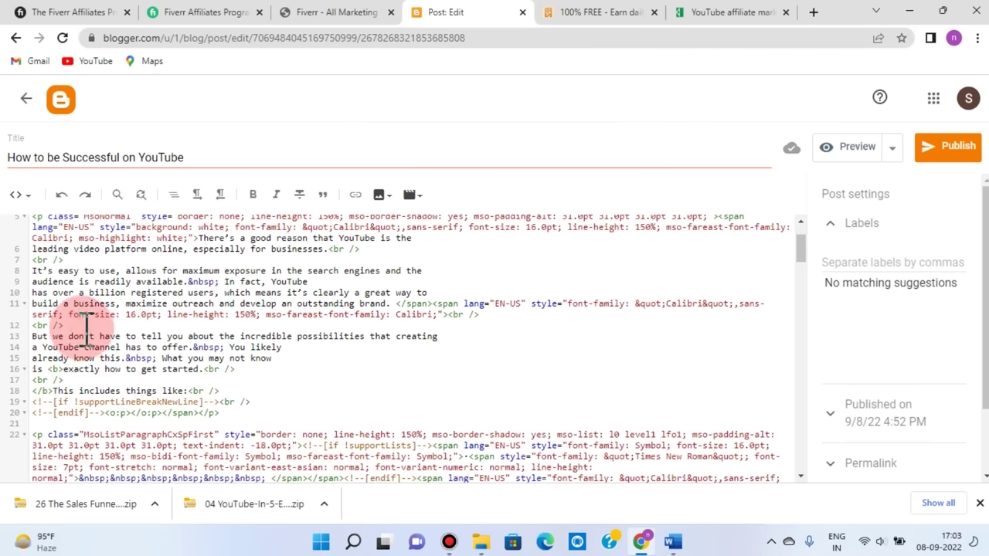
{"action": "key", "text": "Return"}
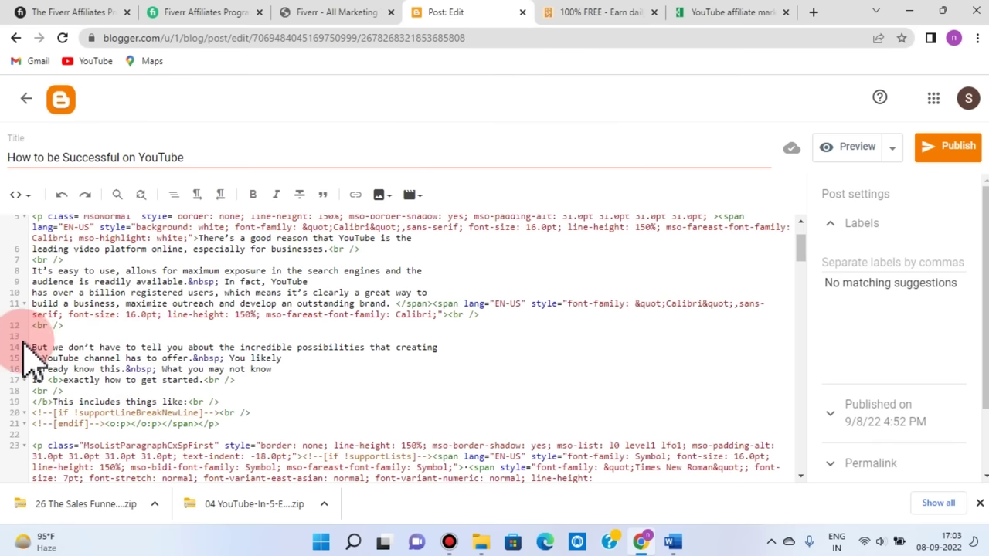
{"action": "key", "text": "ctrl+v"}
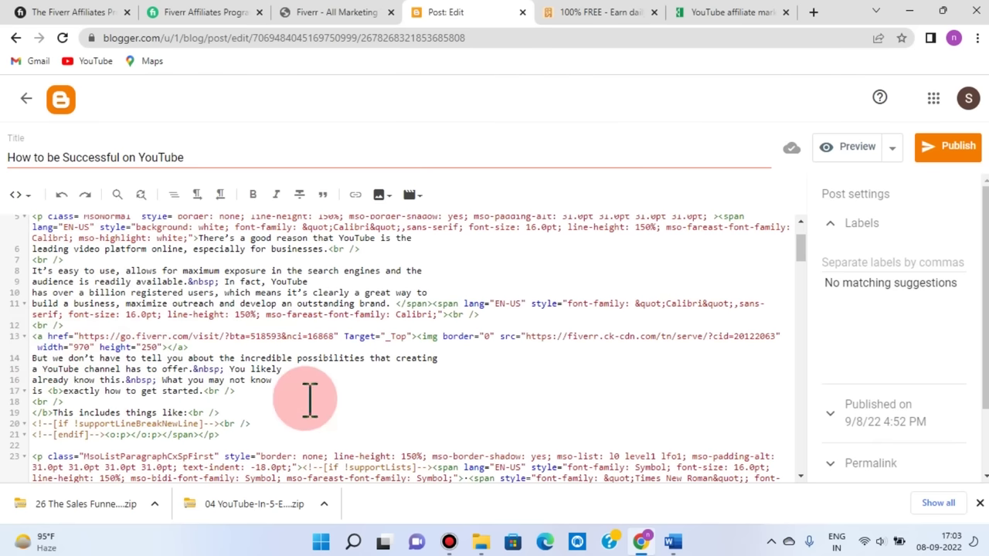
{"action": "left_click", "coordinate": [380, 377]}
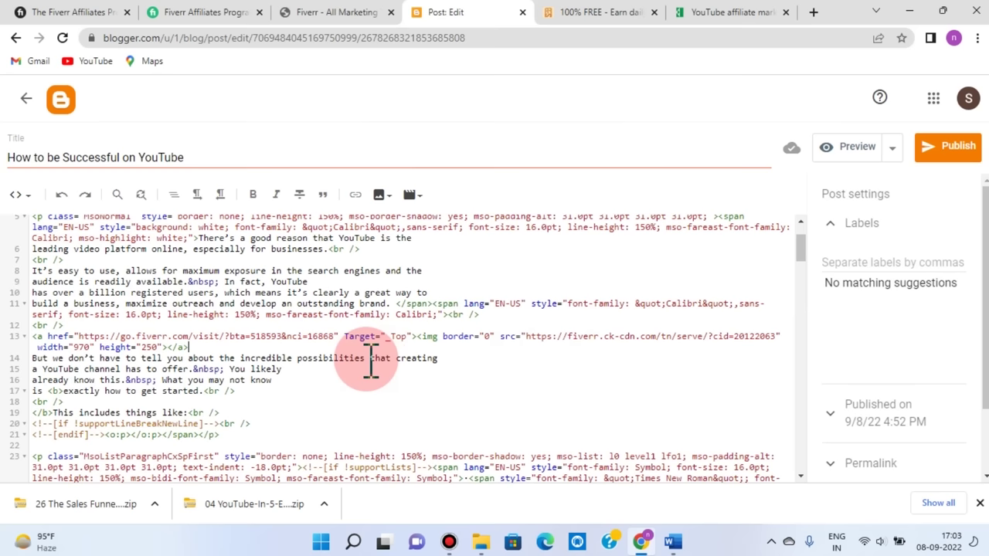
Return to the Fiverr Affiliates marketing tools and close the HTML code of the Video Editing banner.
{"action": "left_click", "coordinate": [331, 12]}
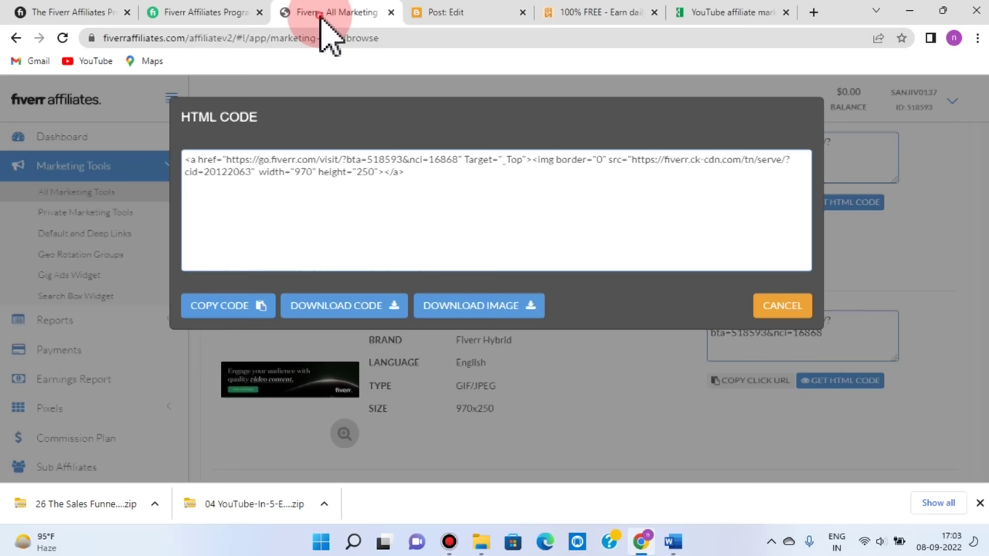
{"action": "left_click", "coordinate": [347, 224]}
{"action": "left_click", "coordinate": [783, 309]}
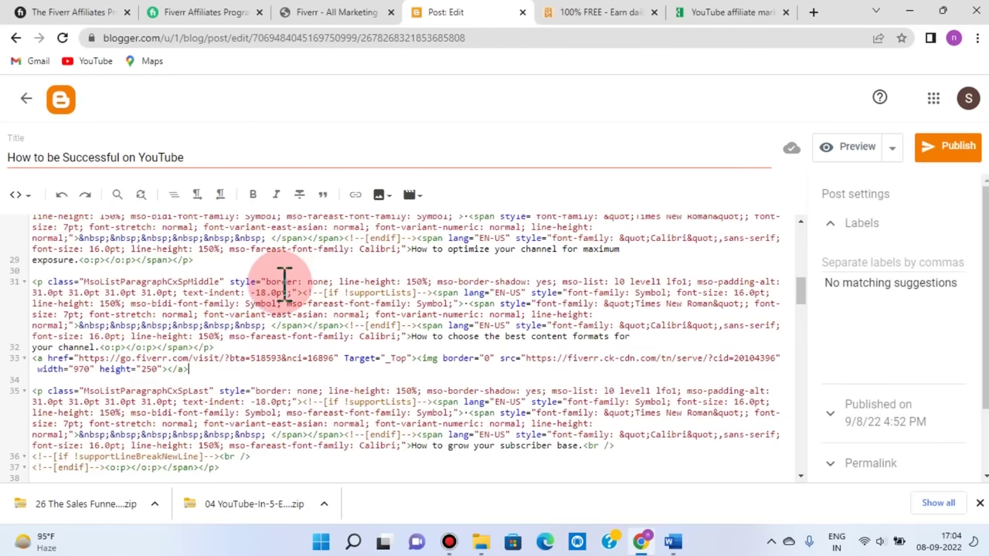
Switch the post to Compose view and examine the inserted Fiverr banners, from the video content banner to the brand design banner.
{"action": "left_click", "coordinate": [24, 197]}
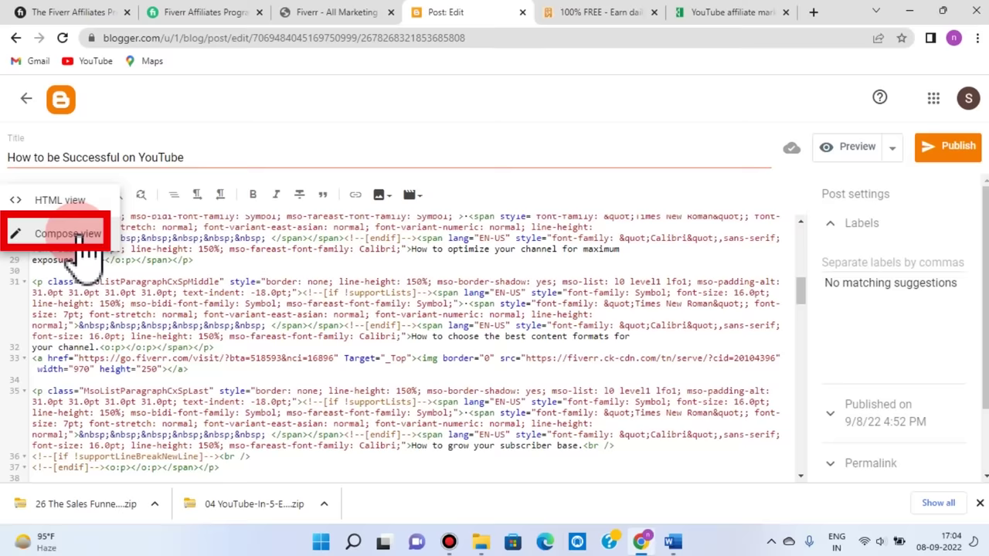
{"action": "left_click", "coordinate": [68, 233]}
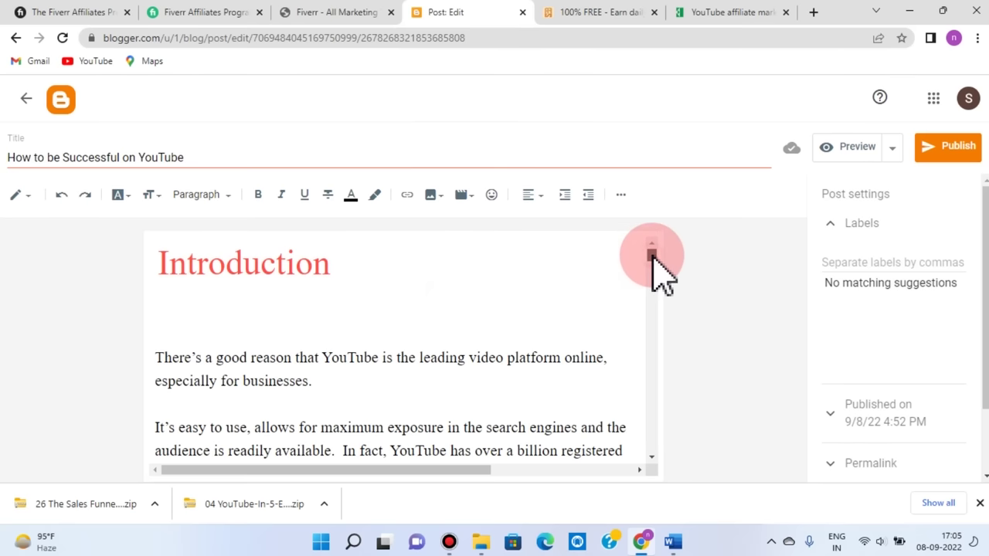
{"action": "left_click_drag", "start_coordinate": [653, 256], "coordinate": [655, 270]}
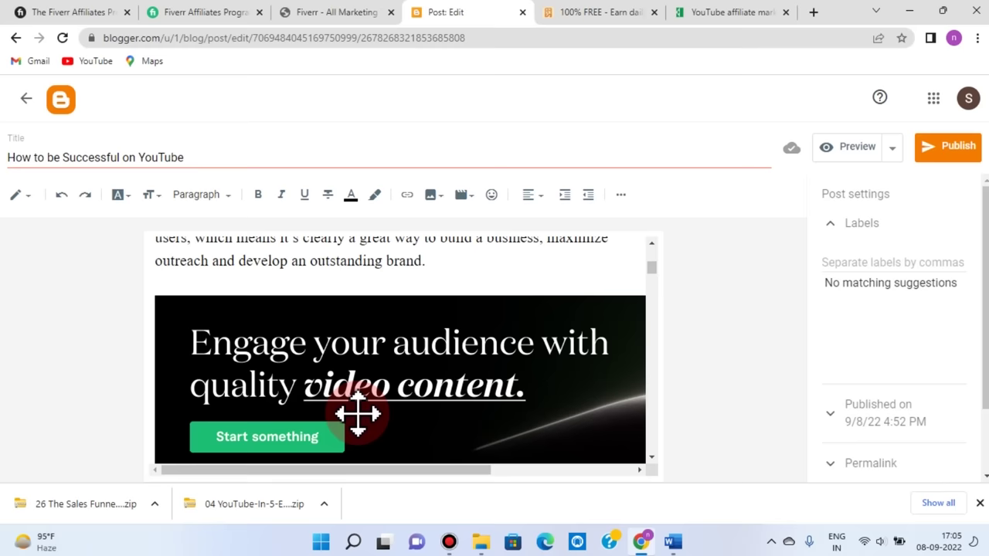
{"action": "scroll", "coordinate": [544, 400], "scroll_direction": "up", "scroll_amount": 3}
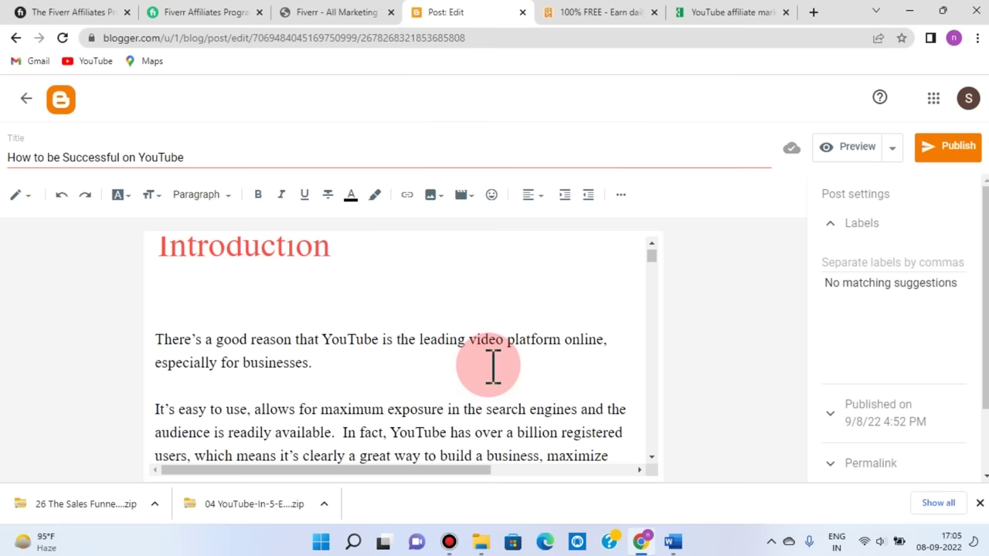
{"action": "scroll", "coordinate": [567, 379], "scroll_direction": "down", "scroll_amount": 5}
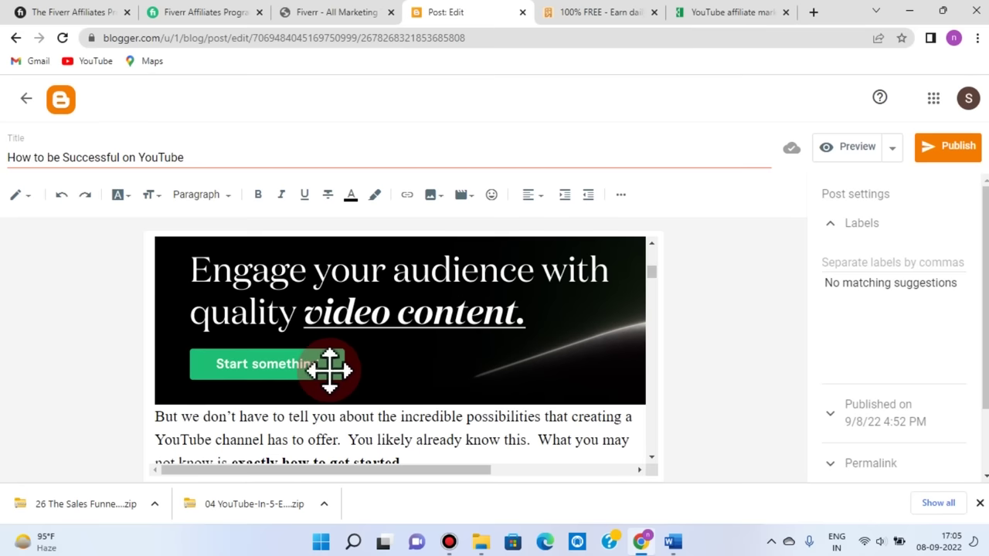
{"action": "scroll", "coordinate": [448, 367], "scroll_direction": "up", "scroll_amount": 1}
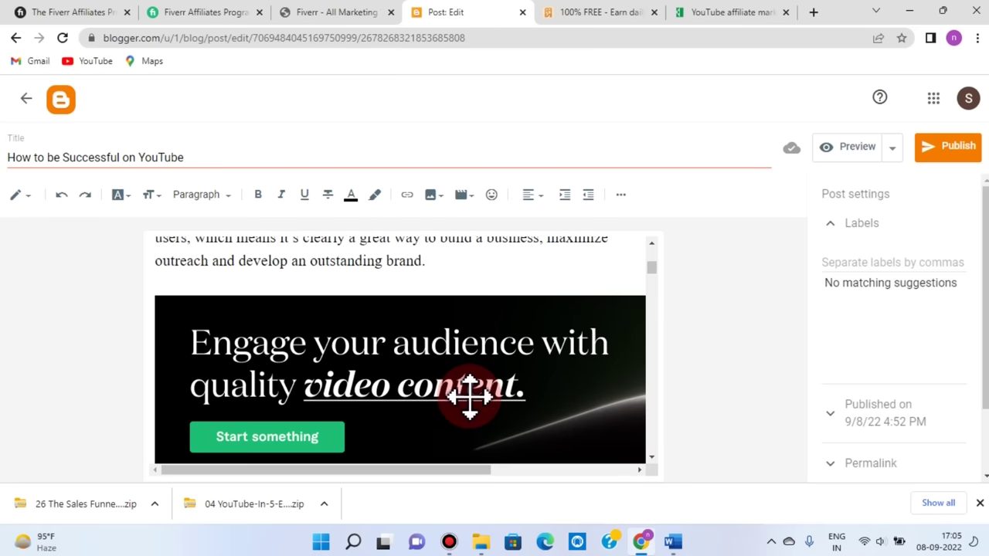
{"action": "scroll", "coordinate": [470, 395], "scroll_direction": "down", "scroll_amount": 7}
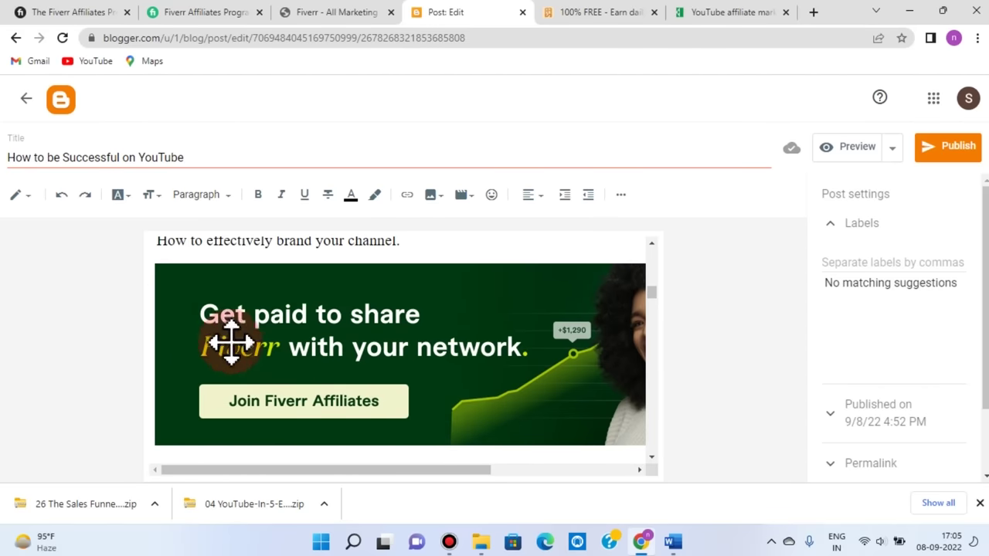
{"action": "scroll", "coordinate": [550, 365], "scroll_direction": "down", "scroll_amount": 5}
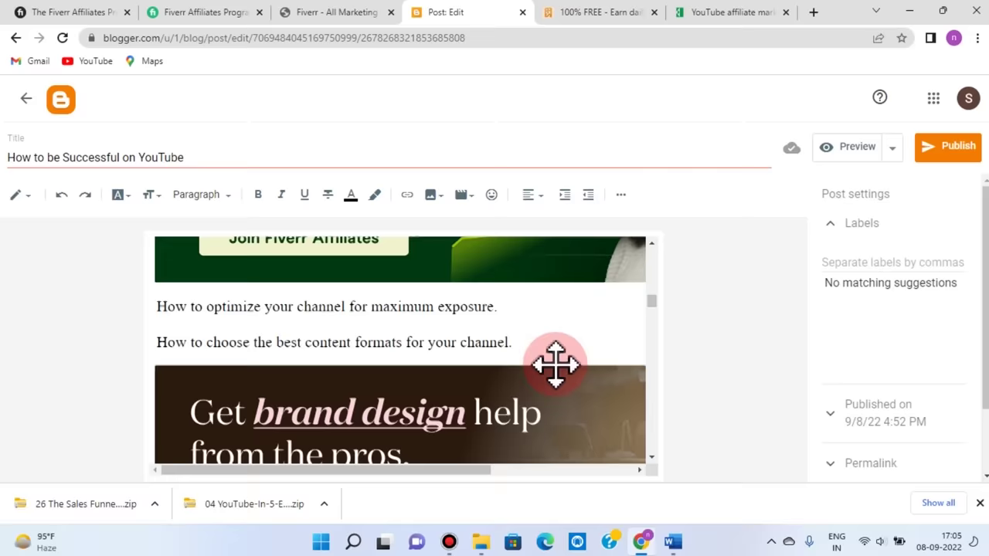
{"action": "scroll", "coordinate": [545, 366], "scroll_direction": "up", "scroll_amount": 2}
{"action": "scroll", "coordinate": [536, 373], "scroll_direction": "down", "scroll_amount": 2}
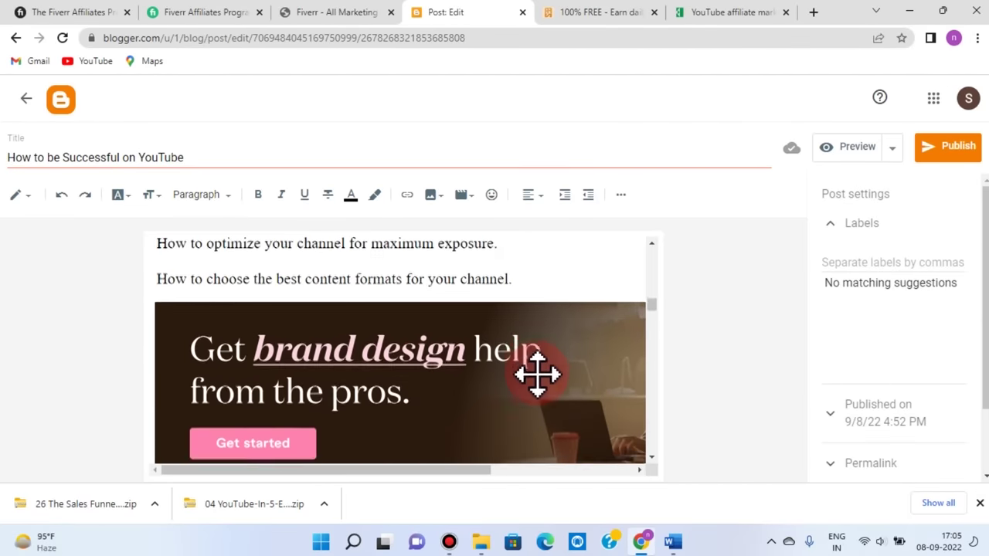
{"action": "scroll", "coordinate": [507, 331], "scroll_direction": "up", "scroll_amount": 2}
{"action": "scroll", "coordinate": [507, 337], "scroll_direction": "down", "scroll_amount": 1}
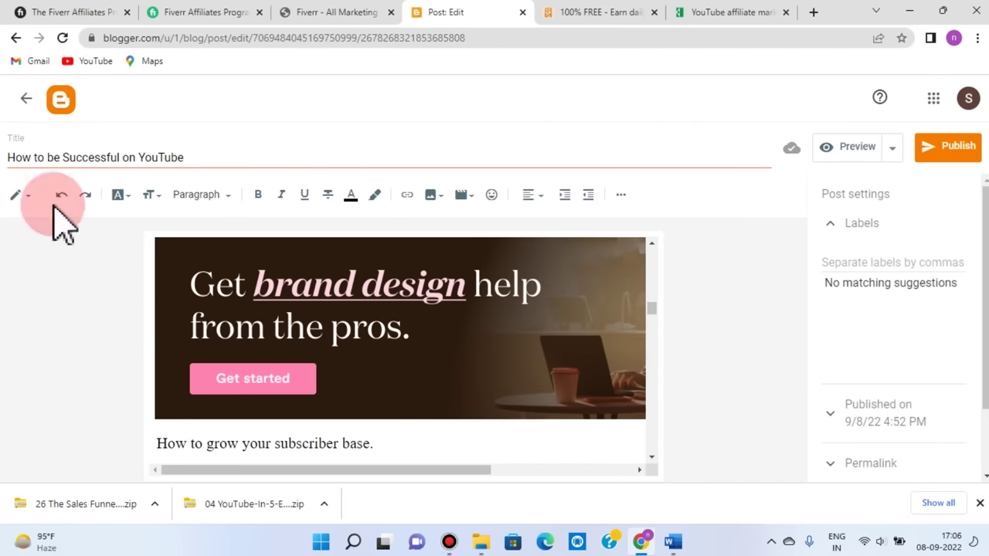
Examine again how the video content and "Get paid to share Fiverr" banners sit between the post's introductory paragraphs.
{"action": "scroll", "coordinate": [477, 347], "scroll_direction": "up", "scroll_amount": 3}
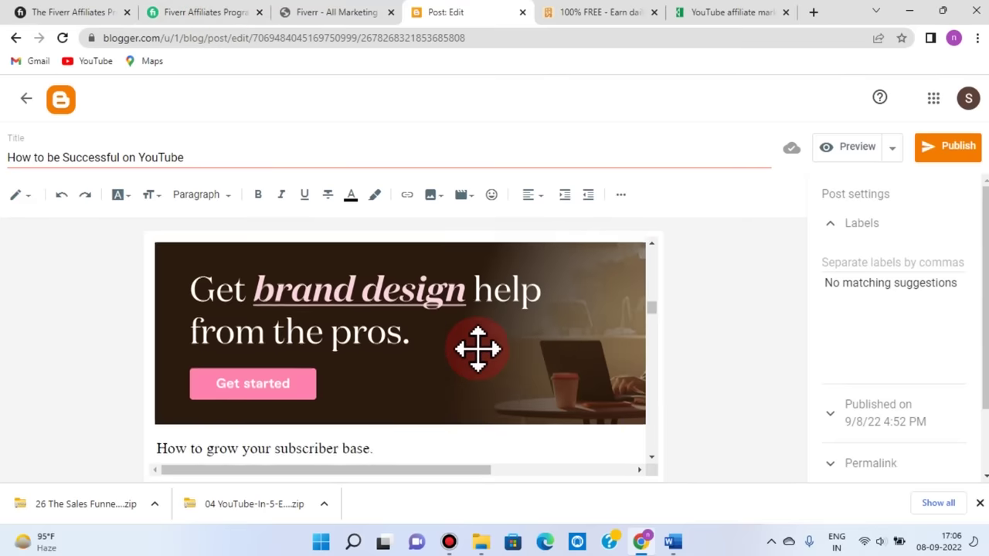
{"action": "scroll", "coordinate": [463, 293], "scroll_direction": "up", "scroll_amount": 5}
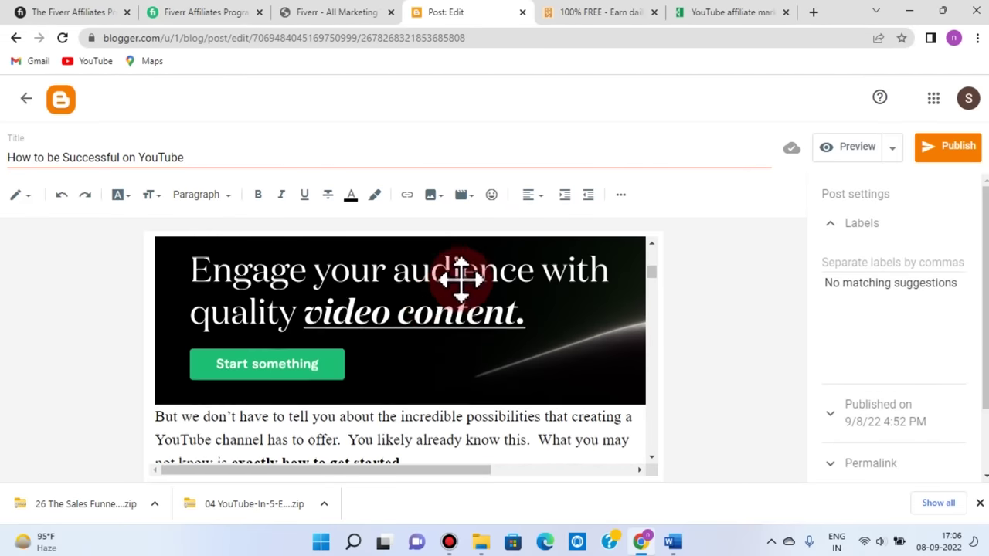
{"action": "scroll", "coordinate": [477, 346], "scroll_direction": "up", "scroll_amount": 3}
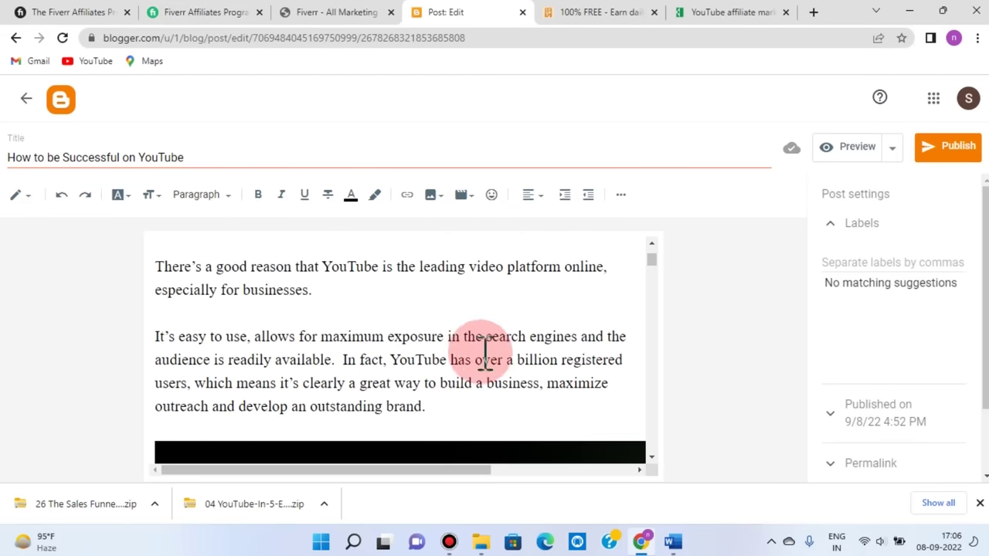
{"action": "scroll", "coordinate": [487, 352], "scroll_direction": "down", "scroll_amount": 2}
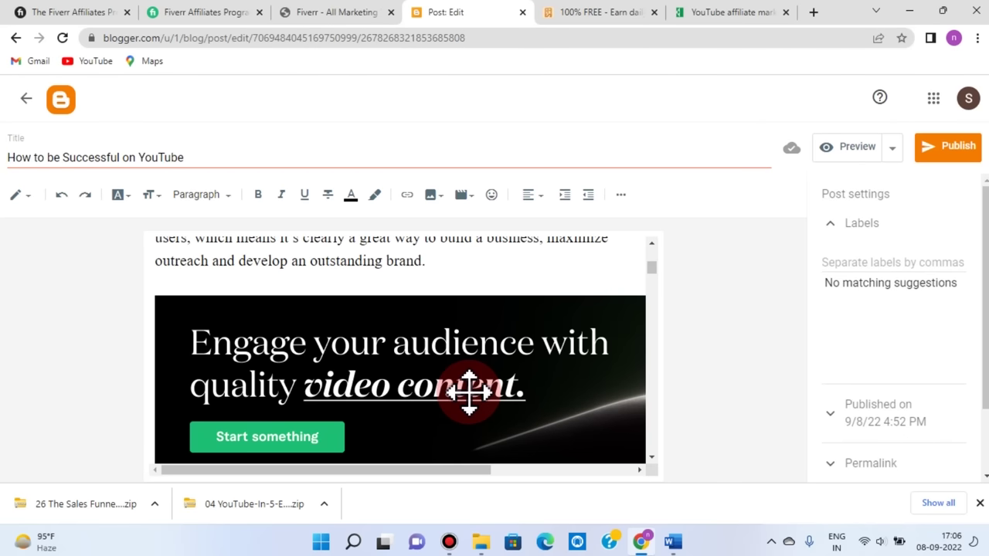
{"action": "scroll", "coordinate": [469, 392], "scroll_direction": "down", "scroll_amount": 8}
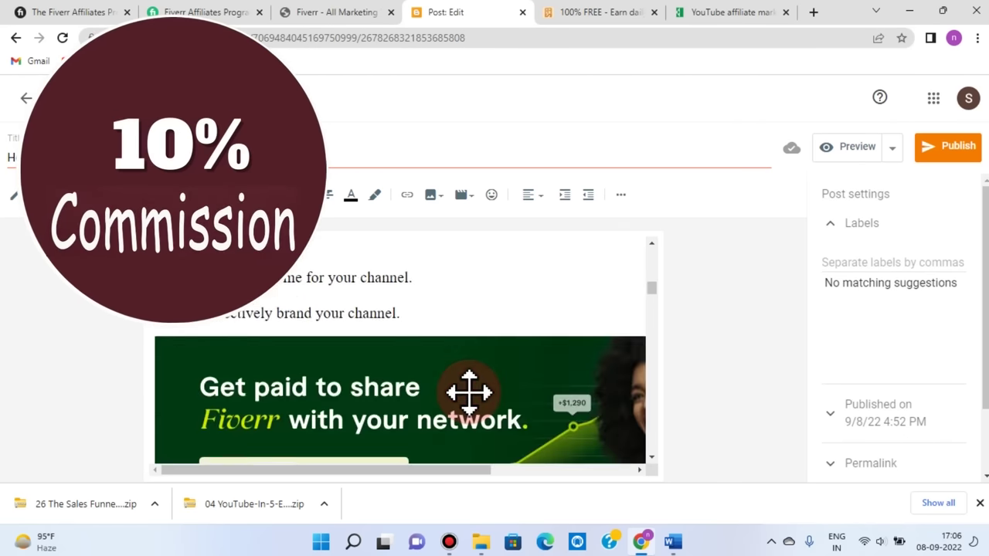
{"action": "scroll", "coordinate": [469, 391], "scroll_direction": "down", "scroll_amount": 3}
{"action": "scroll", "coordinate": [469, 392], "scroll_direction": "up", "scroll_amount": 6}
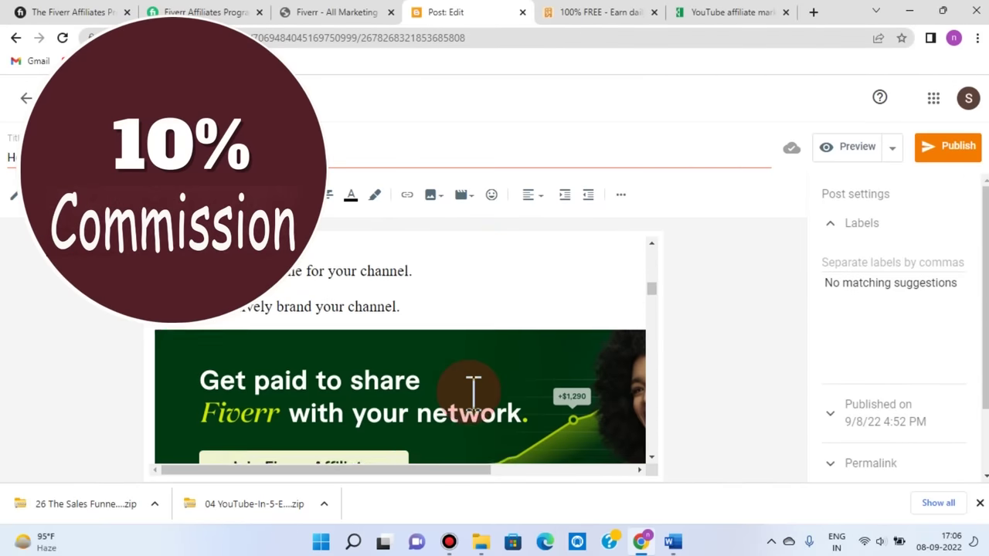
{"action": "scroll", "coordinate": [469, 392], "scroll_direction": "down", "scroll_amount": 2}
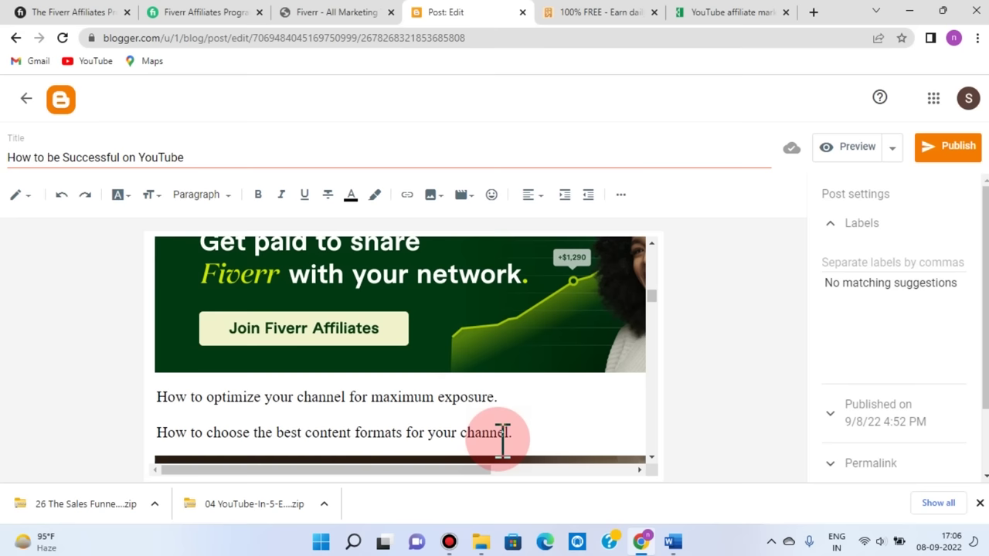
{"action": "scroll", "coordinate": [503, 436], "scroll_direction": "up", "scroll_amount": 1}
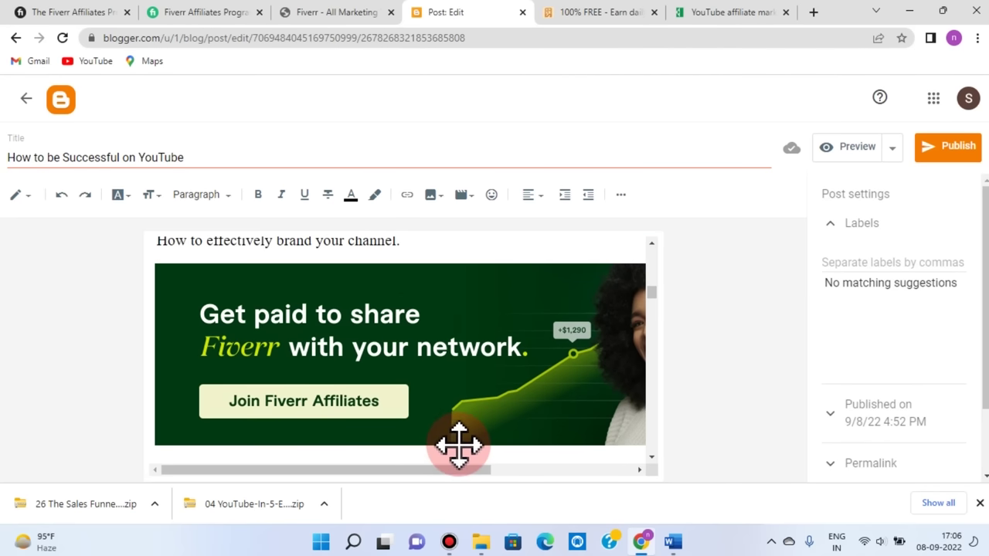
{"action": "scroll", "coordinate": [459, 444], "scroll_direction": "up", "scroll_amount": 5}
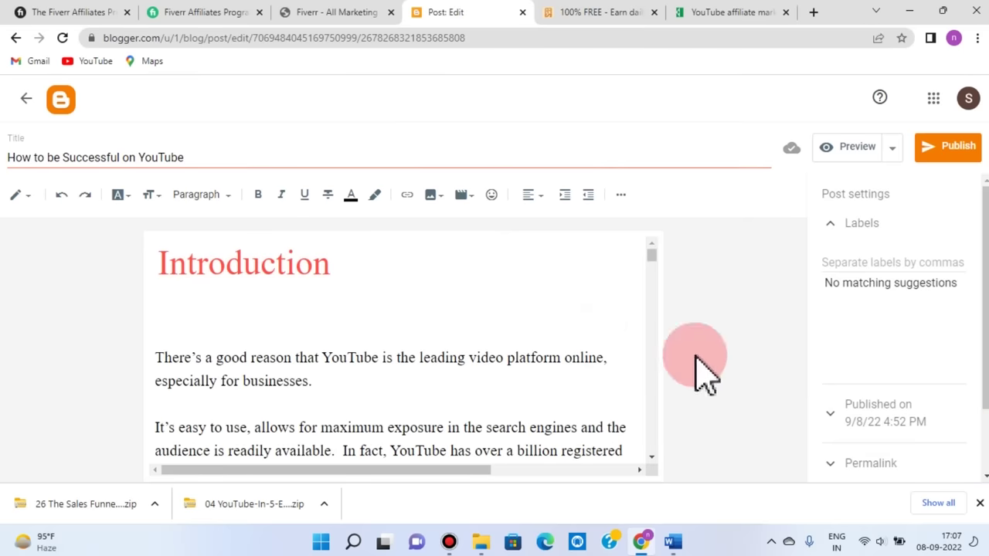
Look through the post from the Introduction heading to its end, and return to the text below the first banner.
{"action": "mouse_move", "coordinate": [658, 258]}
{"action": "left_mouse_down"}
{"action": "mouse_move", "coordinate": [666, 448]}
{"action": "mouse_move", "coordinate": [669, 251]}
{"action": "left_mouse_up"}
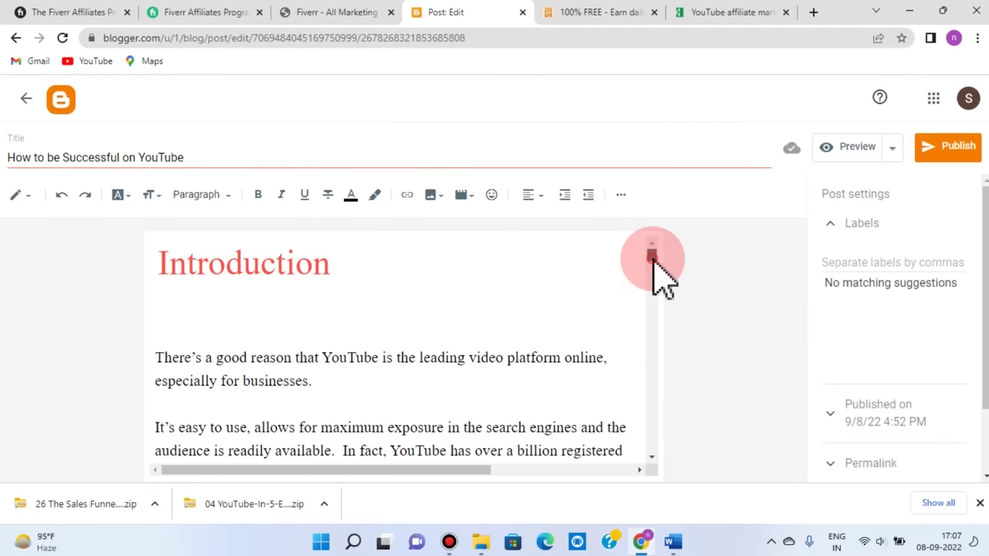
{"action": "left_click_drag", "start_coordinate": [653, 259], "coordinate": [653, 317]}
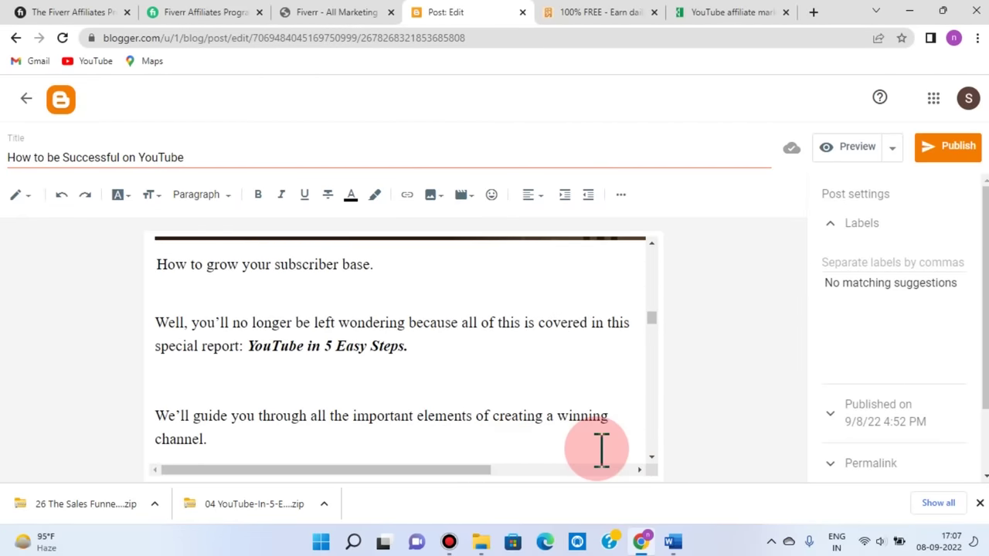
{"action": "left_click_drag", "start_coordinate": [652, 333], "coordinate": [668, 464]}
{"action": "left_click_drag", "start_coordinate": [658, 425], "coordinate": [665, 262]}
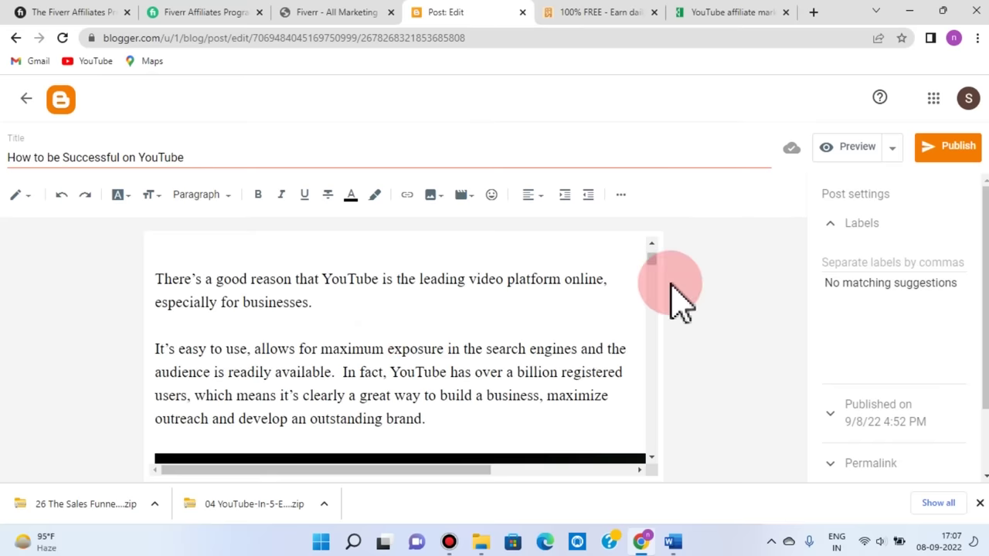
{"action": "scroll", "coordinate": [611, 352], "scroll_direction": "down", "scroll_amount": 1}
{"action": "scroll", "coordinate": [608, 347], "scroll_direction": "down", "scroll_amount": 7}
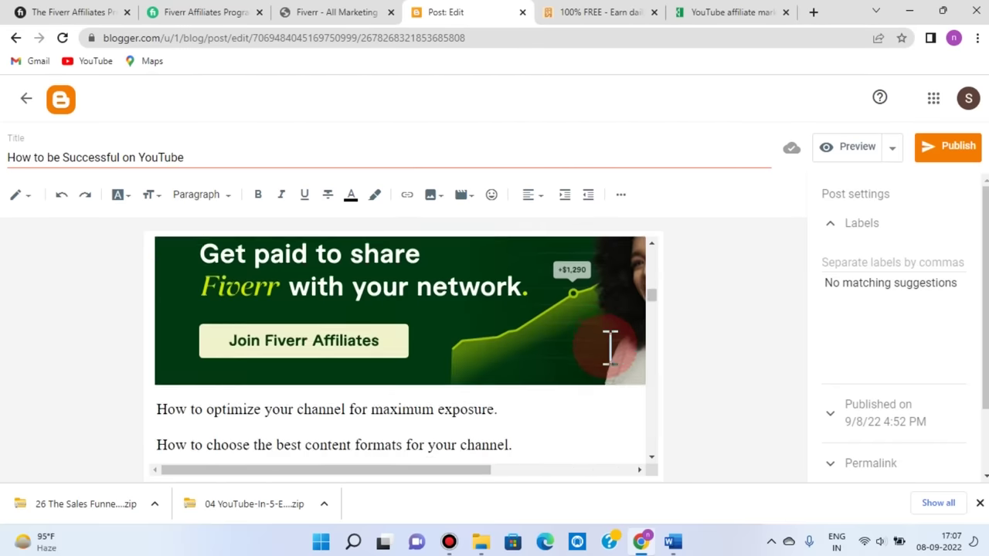
{"action": "scroll", "coordinate": [603, 346], "scroll_direction": "up", "scroll_amount": 12}
{"action": "scroll", "coordinate": [602, 345], "scroll_direction": "down", "scroll_amount": 5}
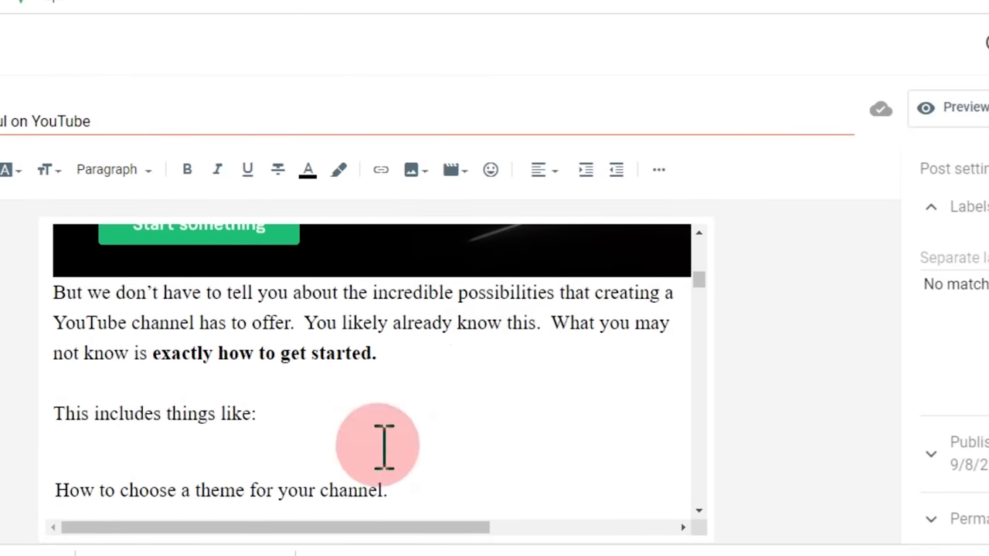
Insert a jump break between the "video content" banner and the paragraph starting "But we don't have to tell you".
{"action": "scroll", "coordinate": [659, 452], "scroll_direction": "up", "scroll_amount": 2}
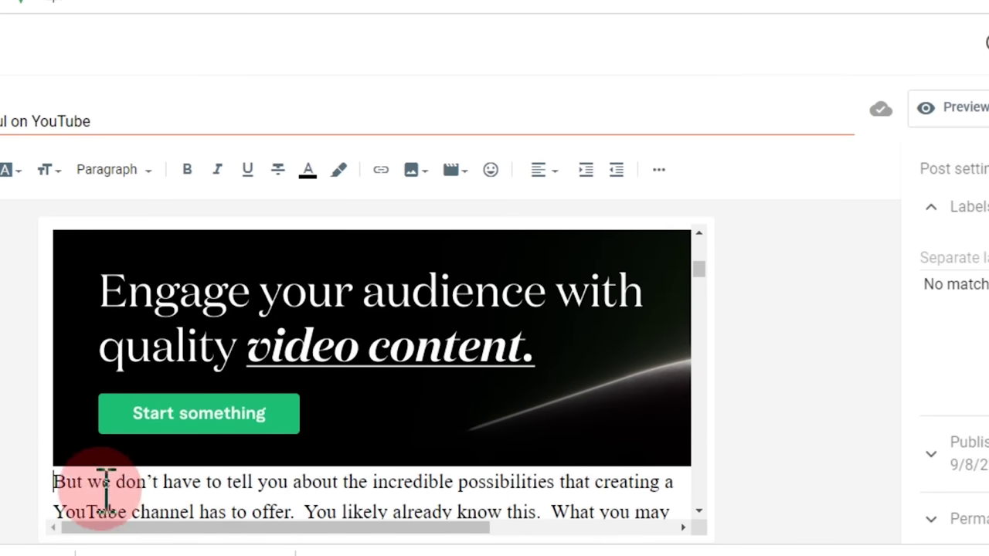
{"action": "left_click", "coordinate": [54, 482]}
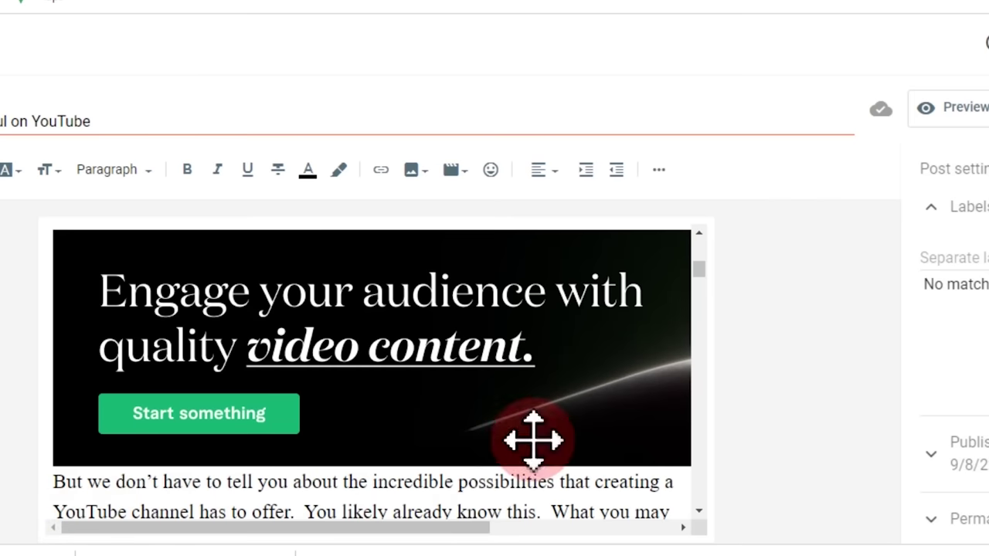
{"action": "left_click", "coordinate": [659, 172]}
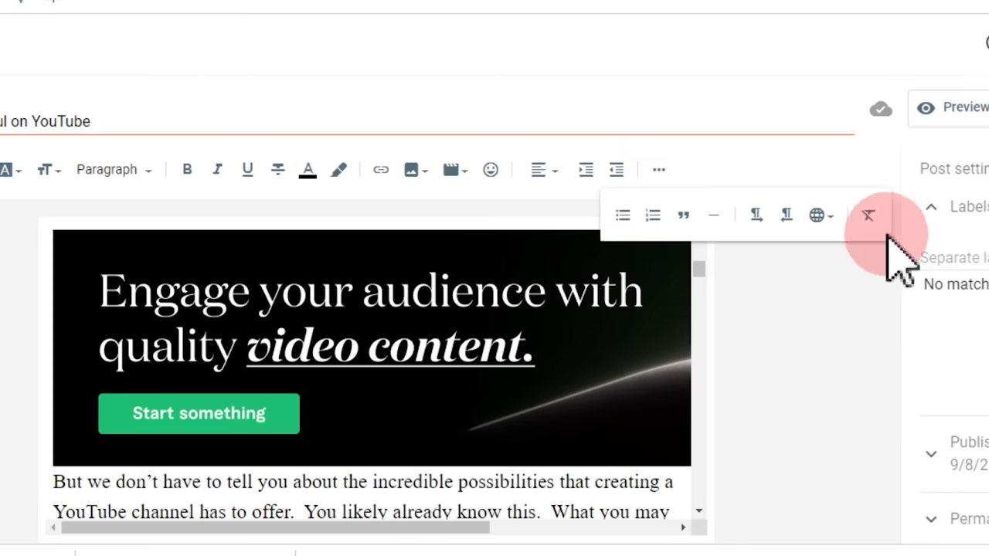
{"action": "left_click", "coordinate": [716, 217]}
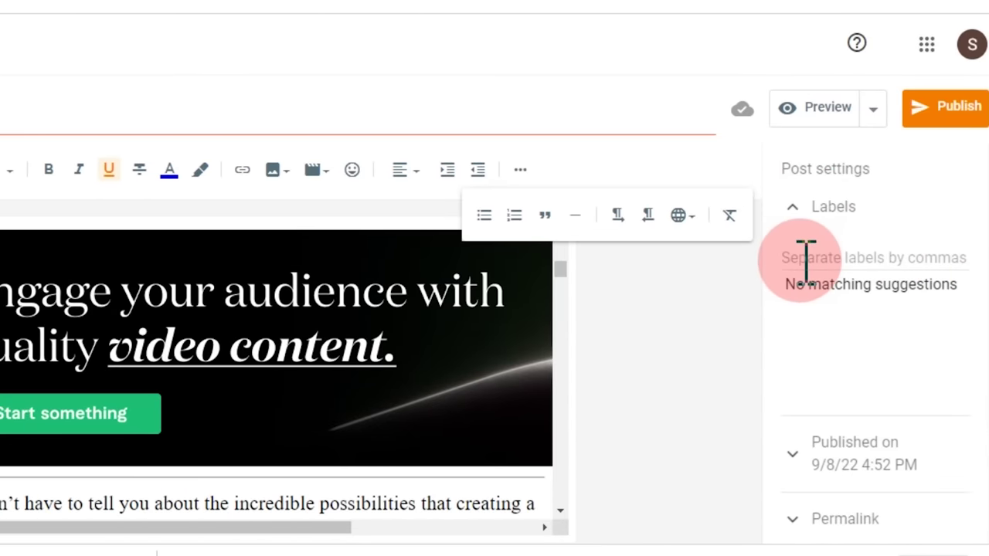
Label the post "YouTube" and publish it to the blog.
{"action": "left_click", "coordinate": [792, 262]}
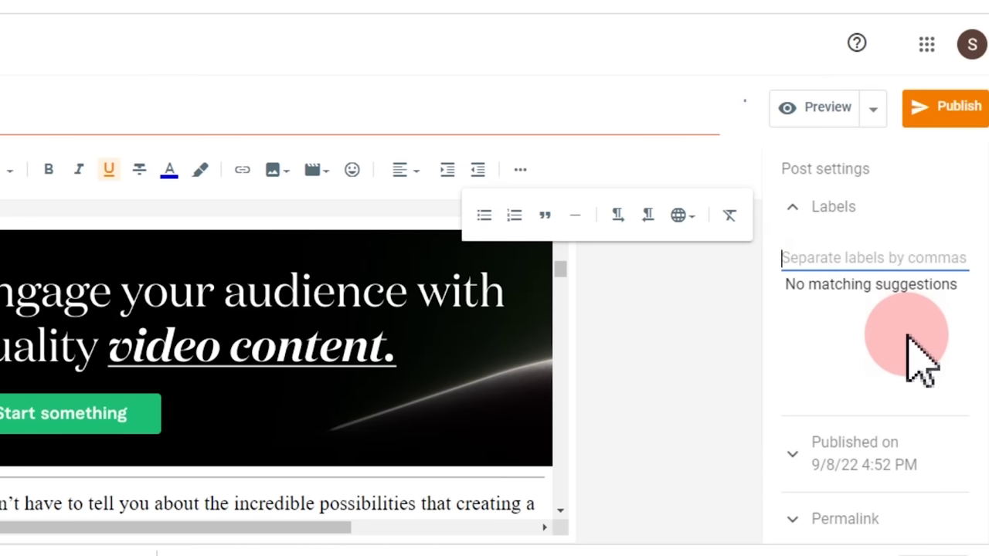
{"action": "type", "text": "YouTube"}
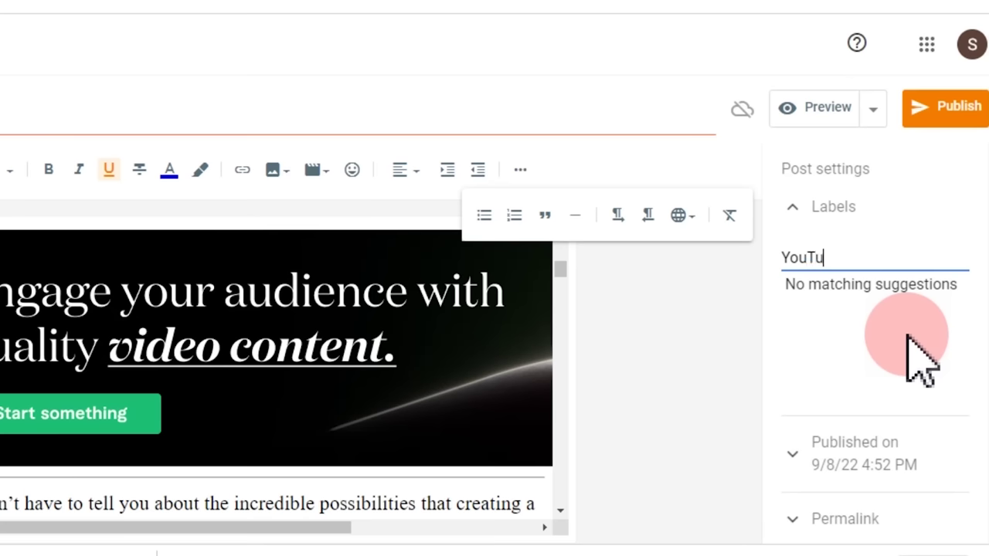
{"action": "type", "text": ","}
{"action": "mouse_move", "coordinate": [748, 128]}
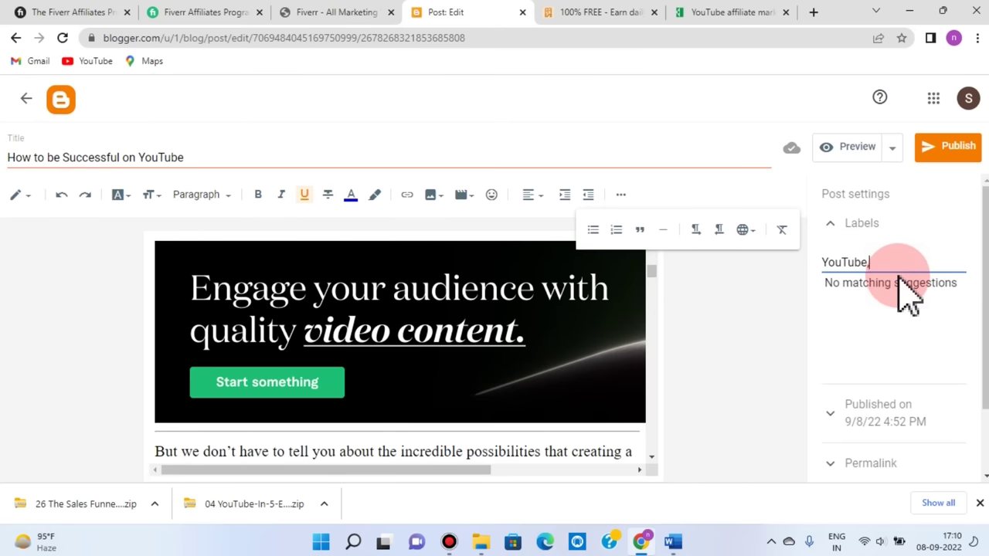
{"action": "left_click", "coordinate": [939, 147]}
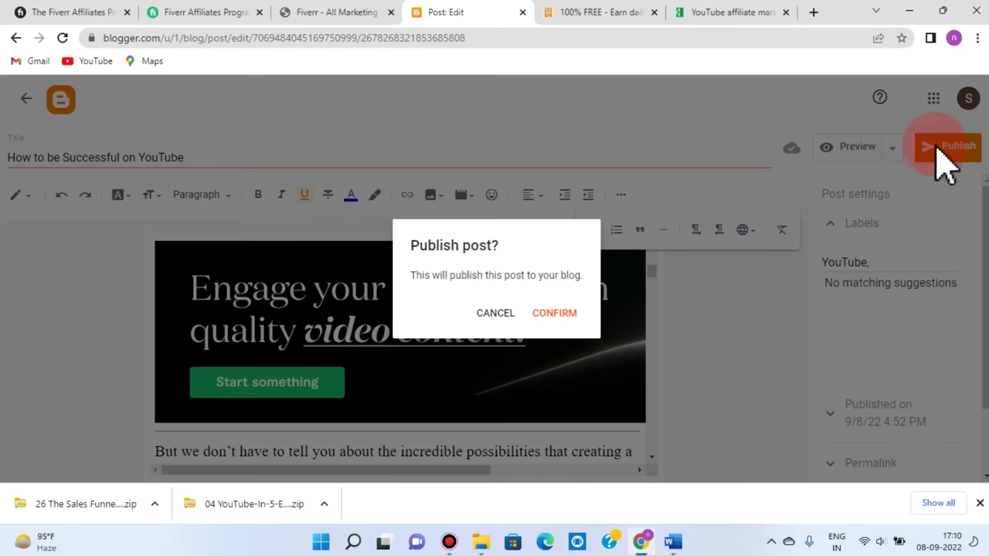
{"action": "left_click", "coordinate": [554, 313]}
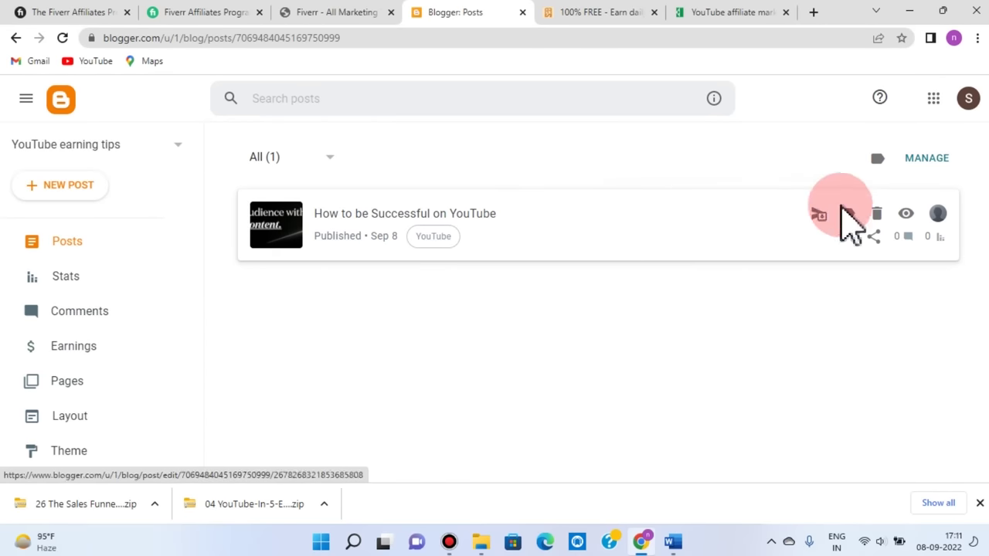
View the published post and examine the Fiverr banners in its text and the search, Fiverr and NFT widgets beside it.
{"action": "left_click", "coordinate": [908, 215]}
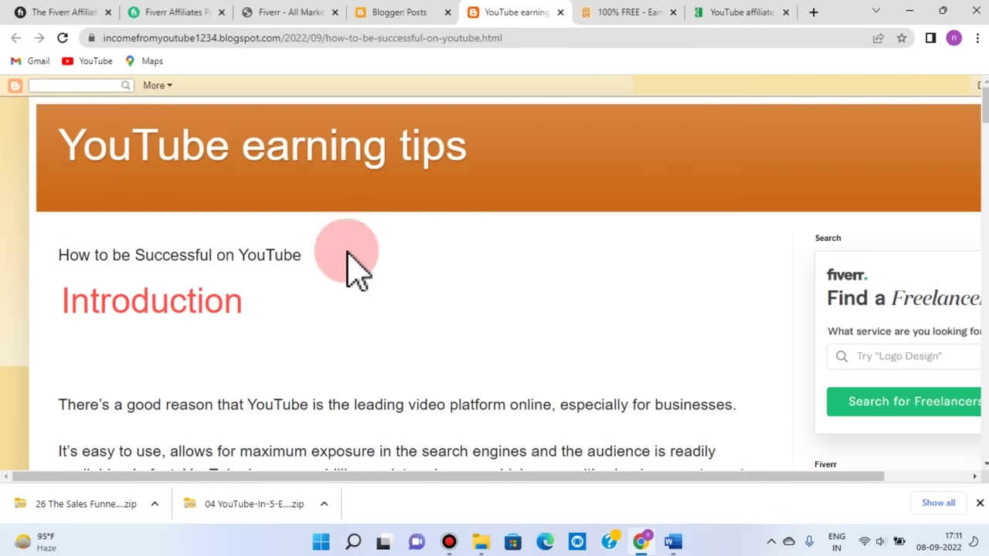
{"action": "scroll", "coordinate": [456, 325], "scroll_direction": "down", "scroll_amount": 1}
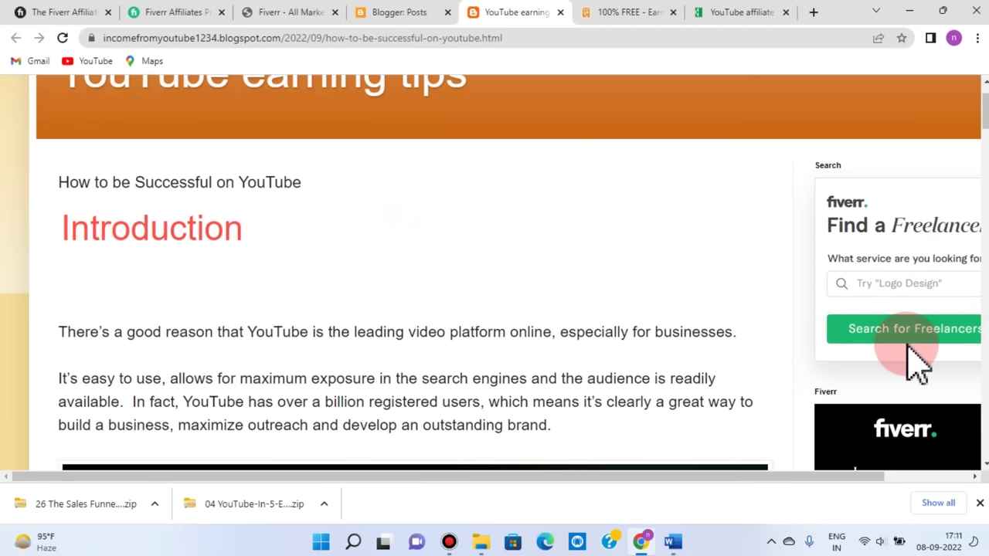
{"action": "scroll", "coordinate": [924, 360], "scroll_direction": "down", "scroll_amount": 2}
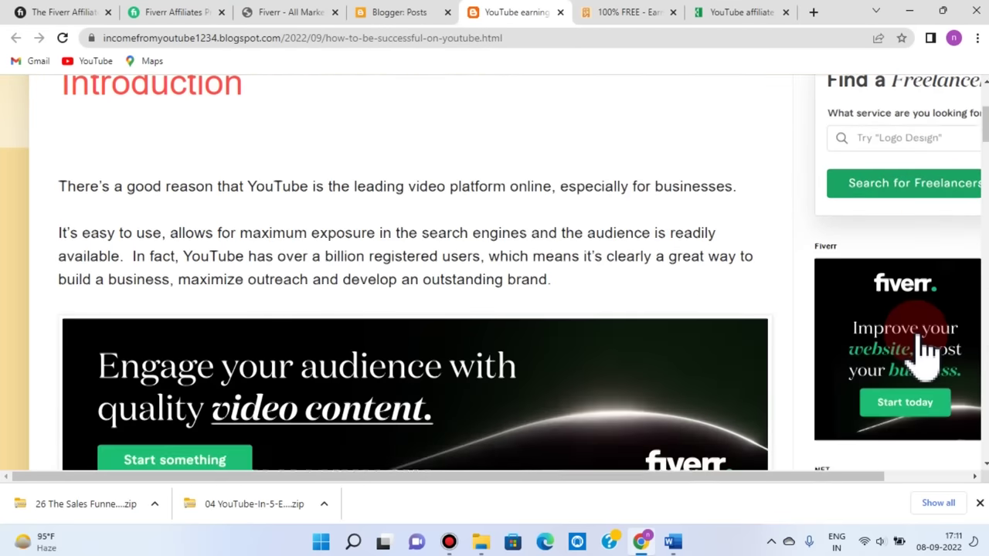
{"action": "scroll", "coordinate": [925, 357], "scroll_direction": "up", "scroll_amount": 2}
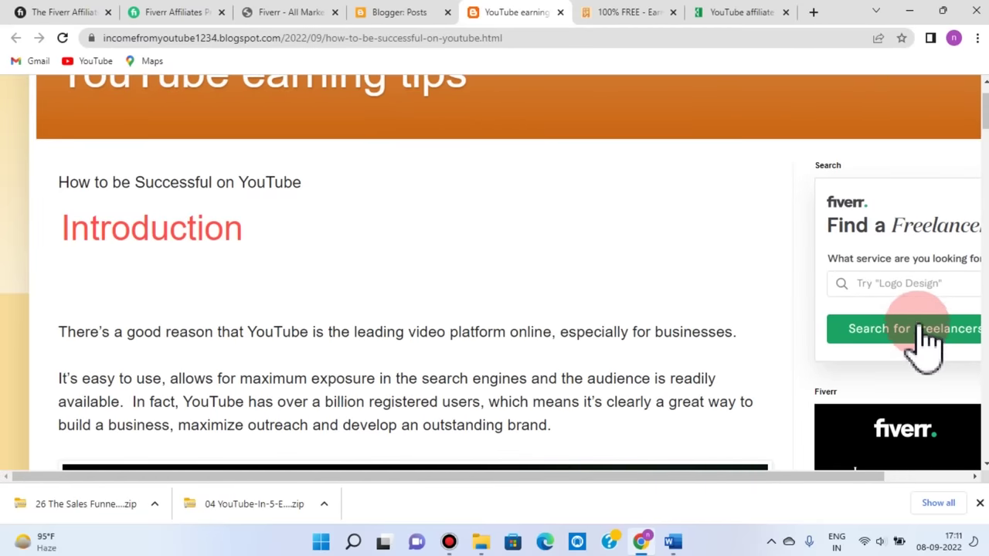
{"action": "scroll", "coordinate": [916, 332], "scroll_direction": "down", "scroll_amount": 5}
{"action": "scroll", "coordinate": [925, 338], "scroll_direction": "down", "scroll_amount": 4}
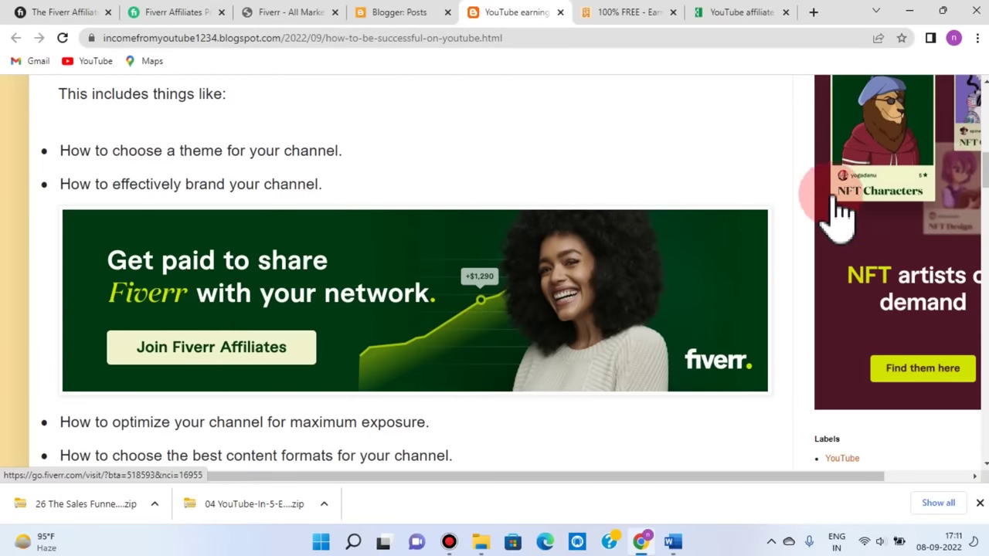
{"action": "scroll", "coordinate": [886, 247], "scroll_direction": "down", "scroll_amount": 2}
{"action": "scroll", "coordinate": [545, 263], "scroll_direction": "up", "scroll_amount": 10}
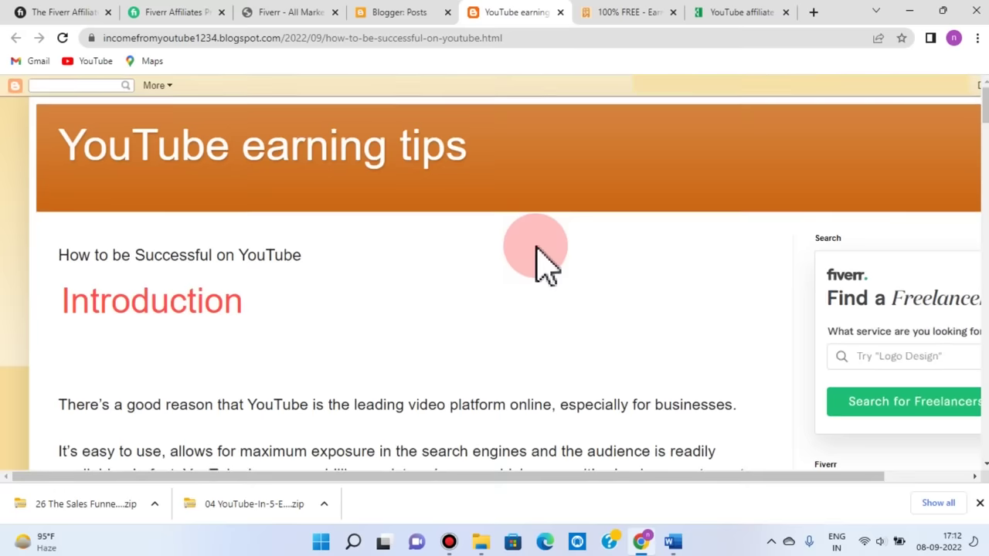
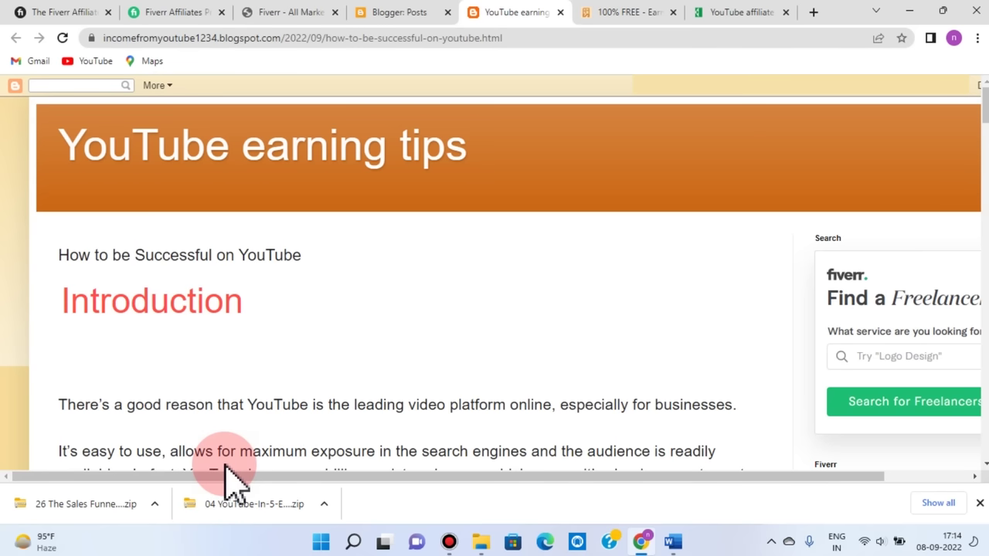
Open the blog's listing of posts labelled YouTube and copy that listing's web address.
{"action": "scroll", "coordinate": [481, 386], "scroll_direction": "down", "scroll_amount": 15}
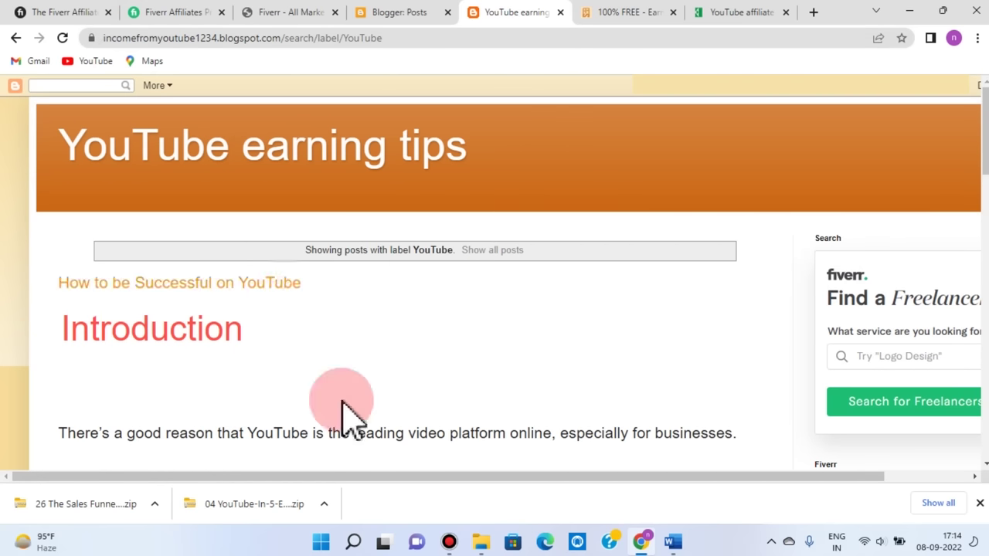
{"action": "left_click", "coordinate": [394, 39]}
{"action": "left_click_drag", "start_coordinate": [398, 39], "coordinate": [102, 37]}
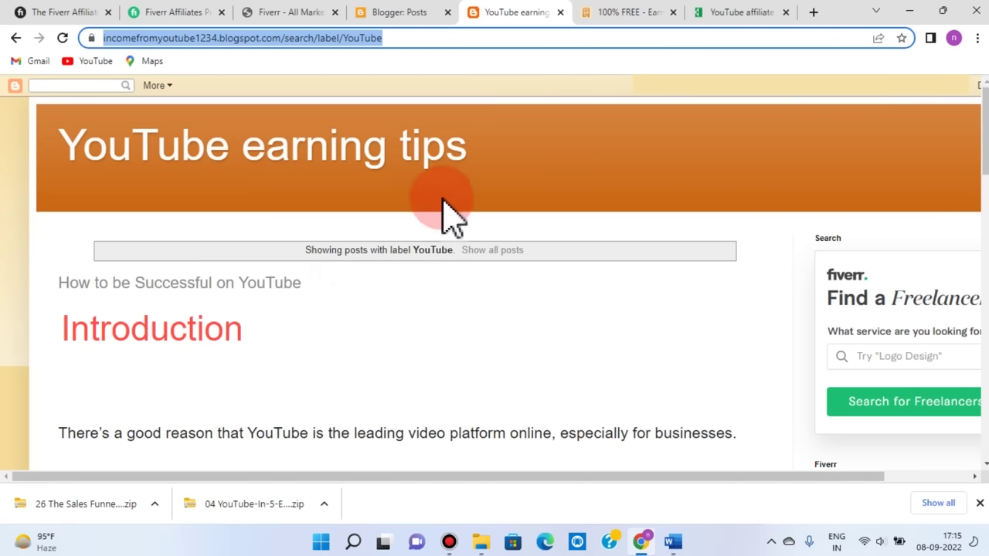
Return to Blogger and add a Pages gadget to the Cross-Column section of the blog's layout.
{"action": "left_click", "coordinate": [394, 12]}
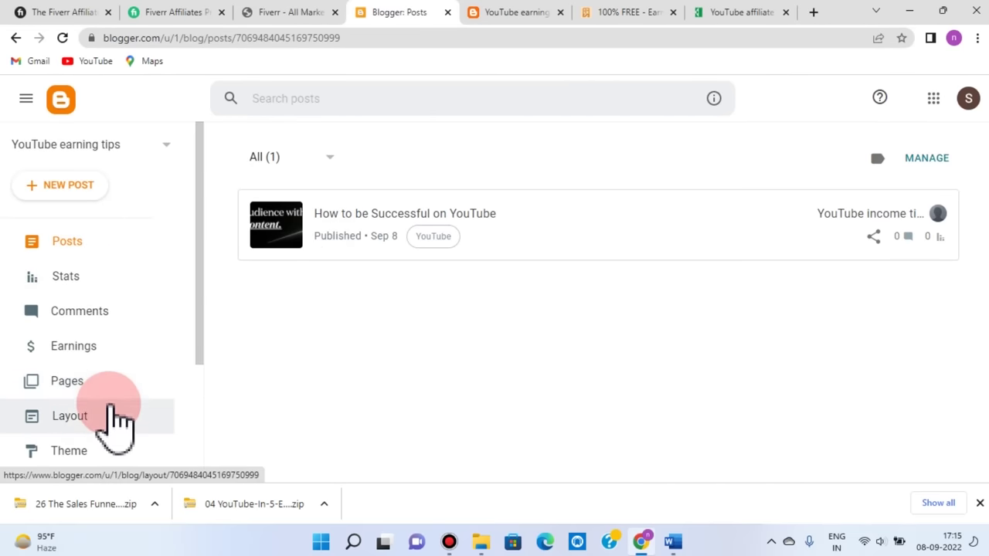
{"action": "left_click", "coordinate": [85, 423]}
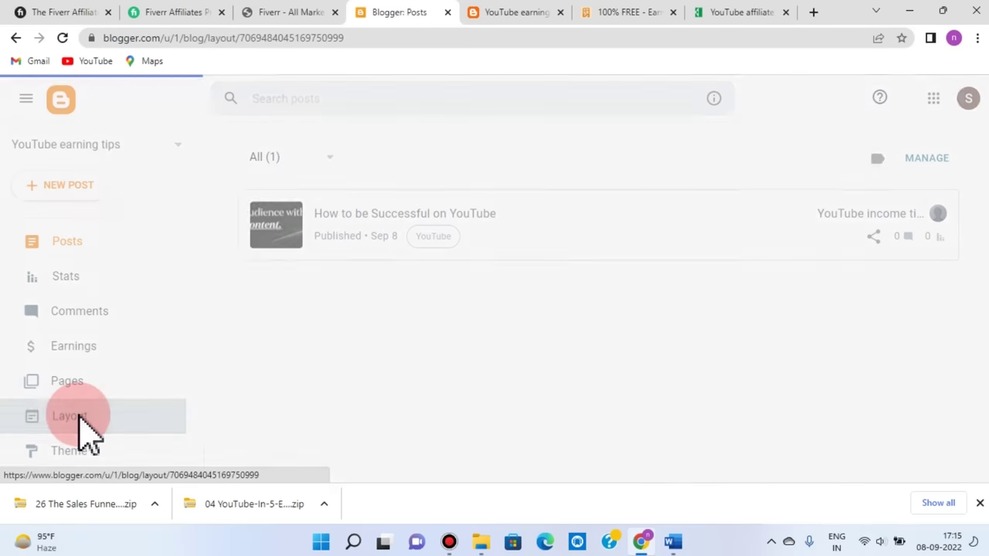
{"action": "scroll", "coordinate": [328, 306], "scroll_direction": "down", "scroll_amount": 1}
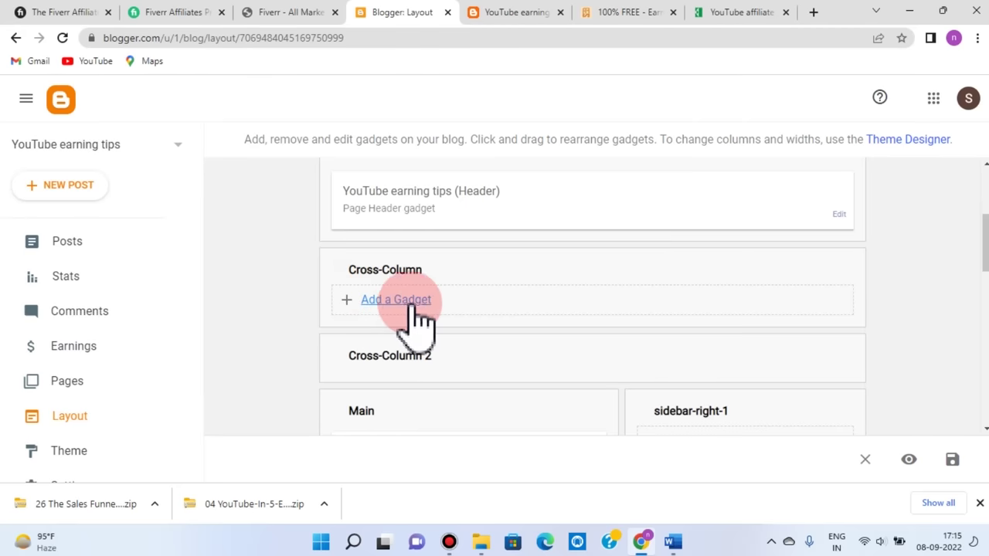
{"action": "left_click", "coordinate": [400, 301]}
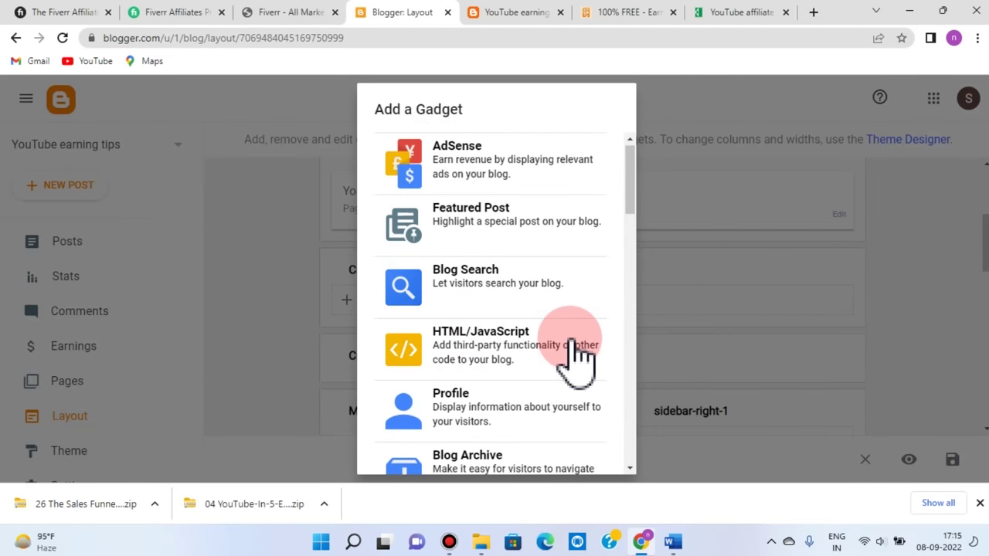
{"action": "scroll", "coordinate": [576, 356], "scroll_direction": "down", "scroll_amount": 6}
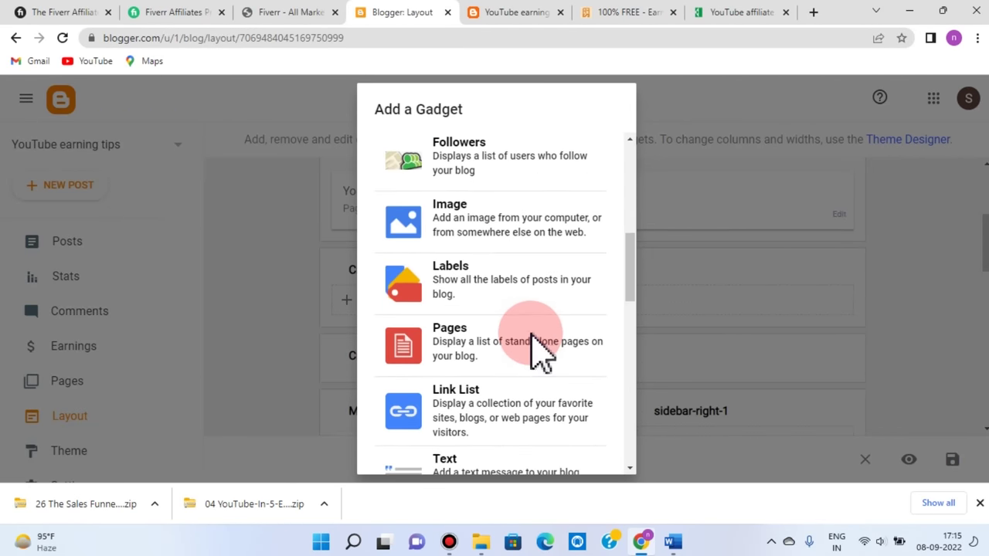
{"action": "left_click", "coordinate": [464, 348]}
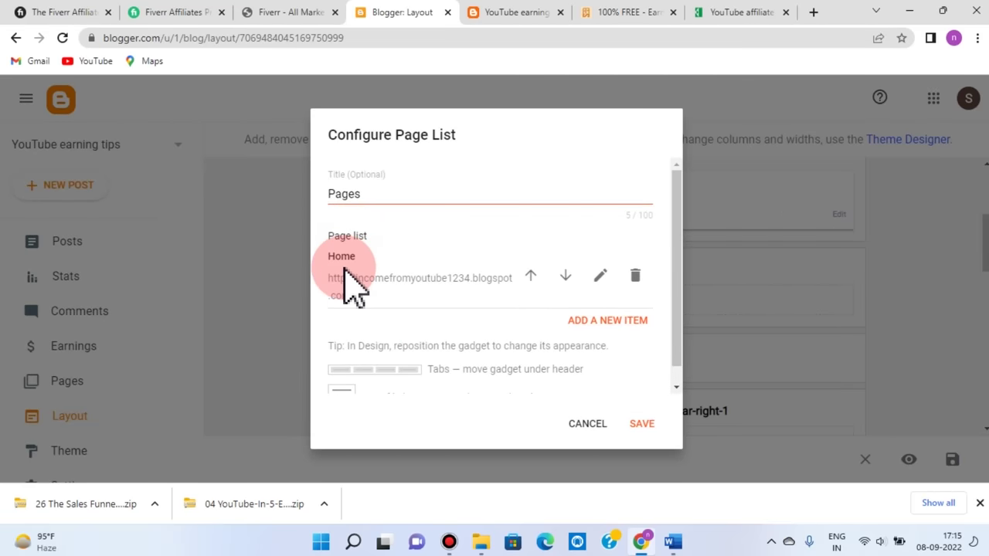
Add a page list item named "YouTube" with the copied label listing address as its URL, and save the gadget and the layout.
{"action": "left_click", "coordinate": [609, 330]}
{"action": "left_click", "coordinate": [391, 160]}
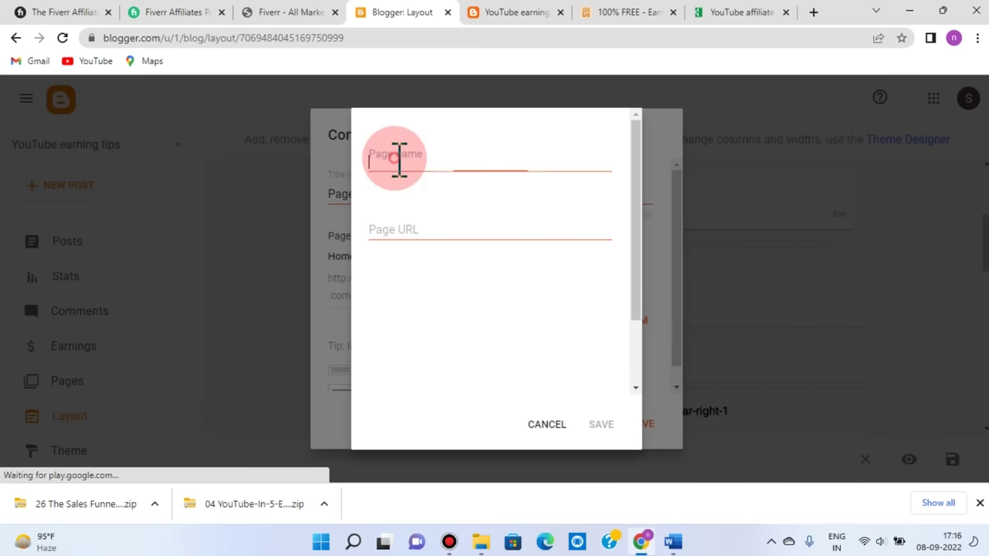
{"action": "type", "text": "YouTbe"}
{"action": "left_click", "coordinate": [394, 161]}
{"action": "type", "text": "u"}
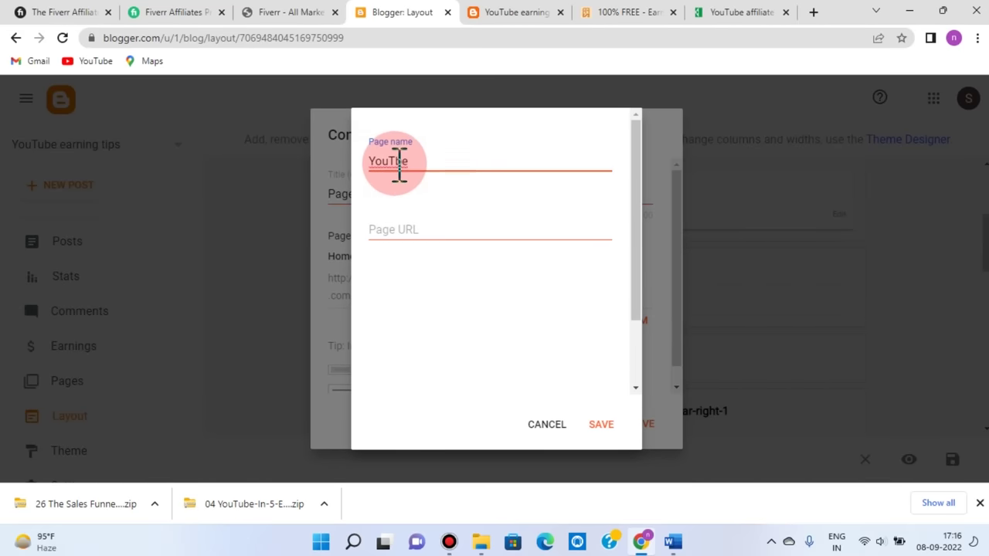
{"action": "left_click", "coordinate": [388, 233]}
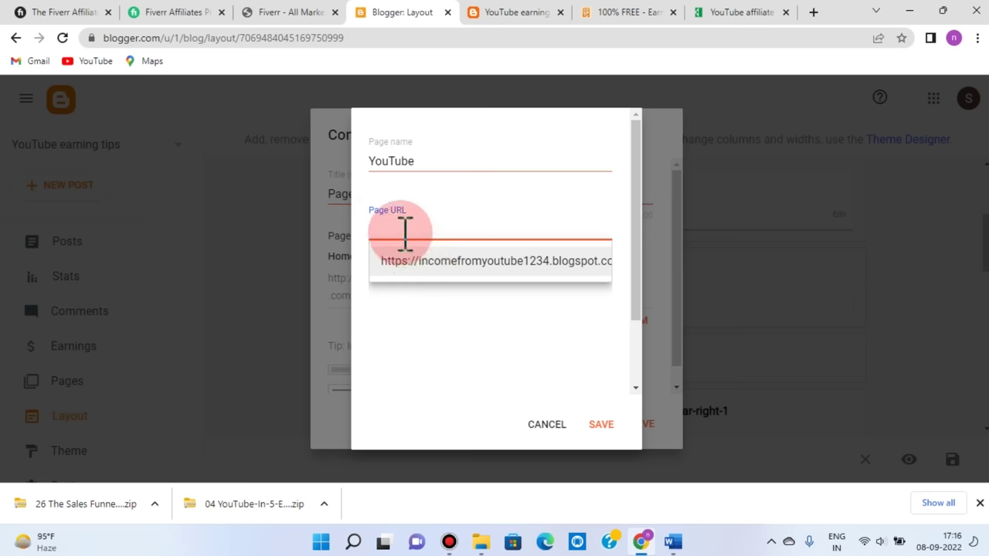
{"action": "right_click", "coordinate": [391, 230]}
{"action": "left_click", "coordinate": [441, 343]}
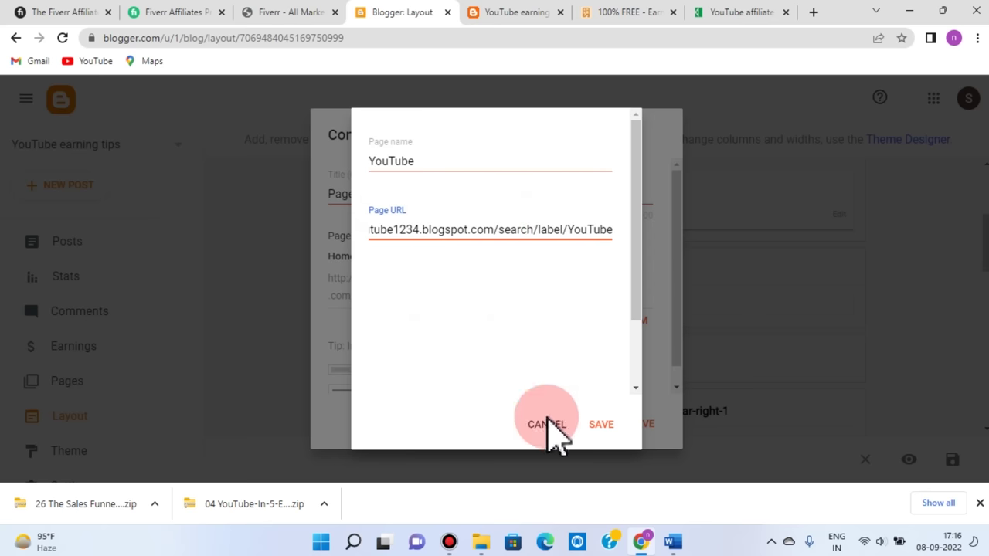
{"action": "left_click", "coordinate": [615, 438]}
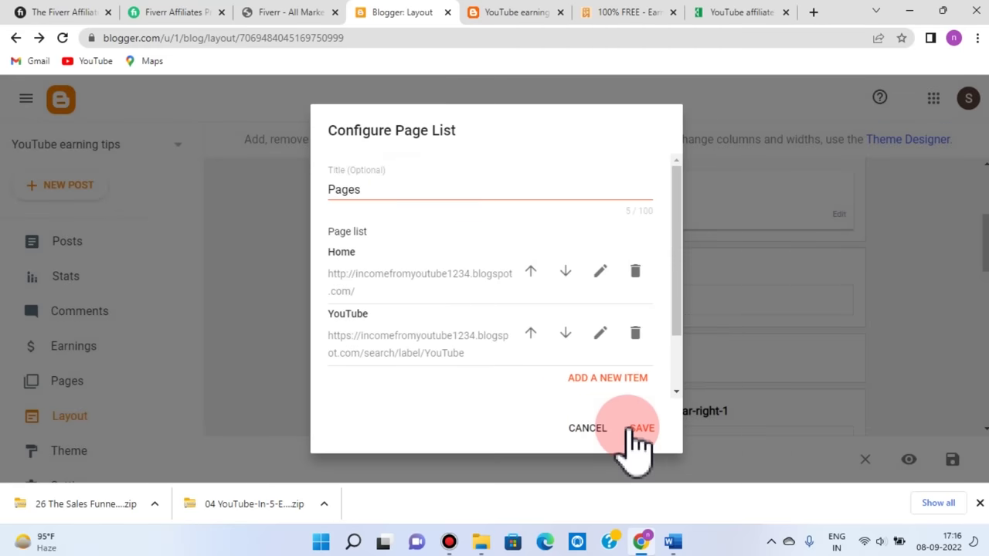
{"action": "left_click", "coordinate": [644, 431]}
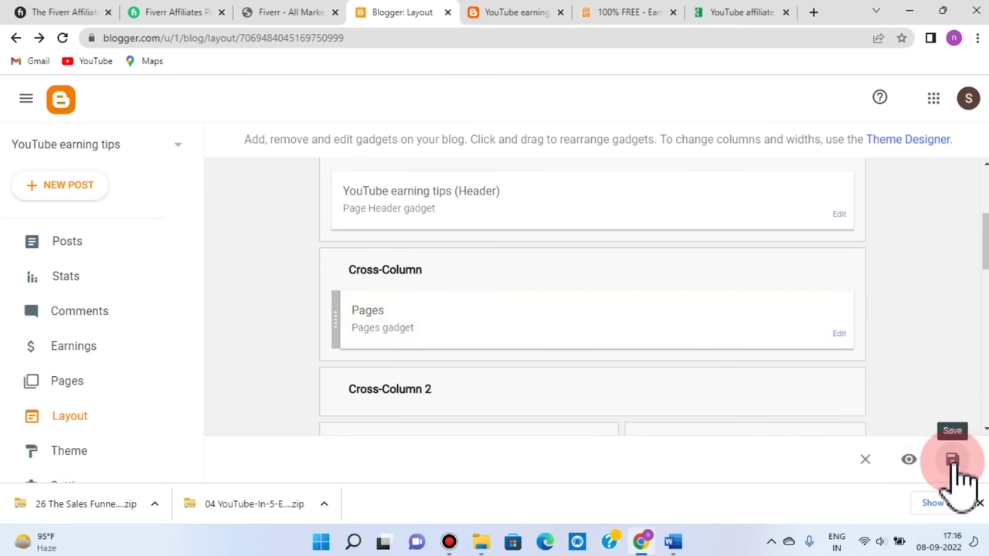
{"action": "left_click", "coordinate": [953, 461]}
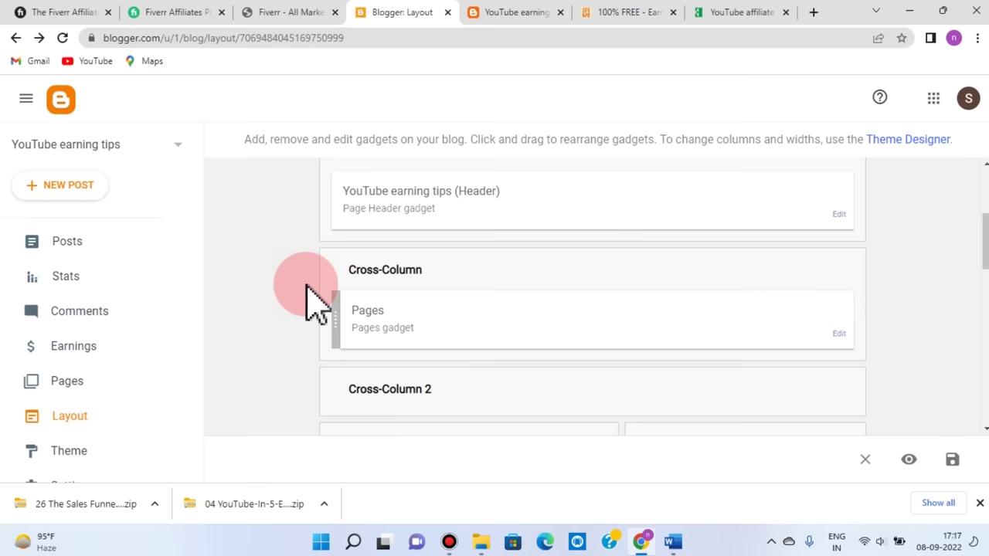
View the live blog and examine the page links under the header and how the post is shortened on the home page.
{"action": "scroll", "coordinate": [116, 354], "scroll_direction": "down", "scroll_amount": 2}
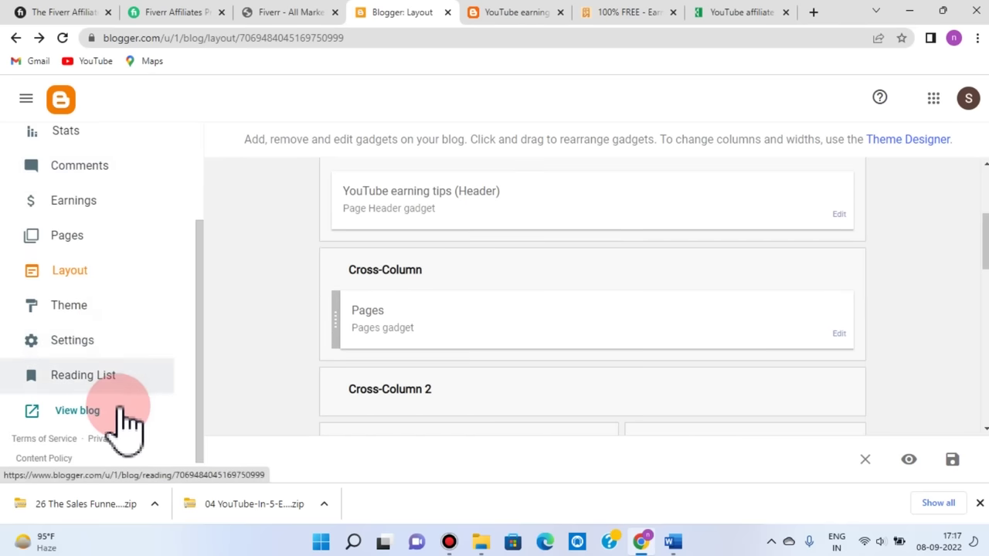
{"action": "left_click", "coordinate": [78, 412]}
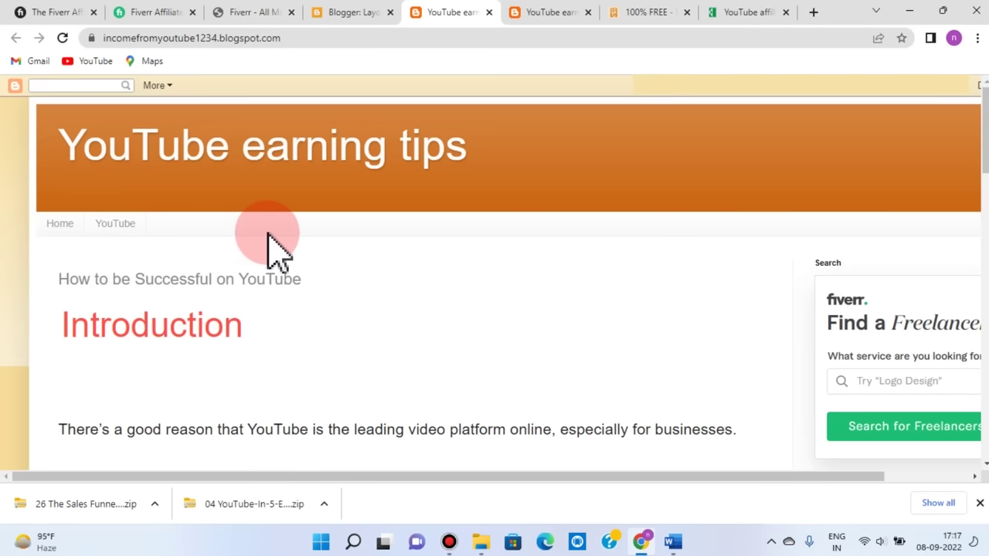
{"action": "scroll", "coordinate": [278, 247], "scroll_direction": "down", "scroll_amount": 7}
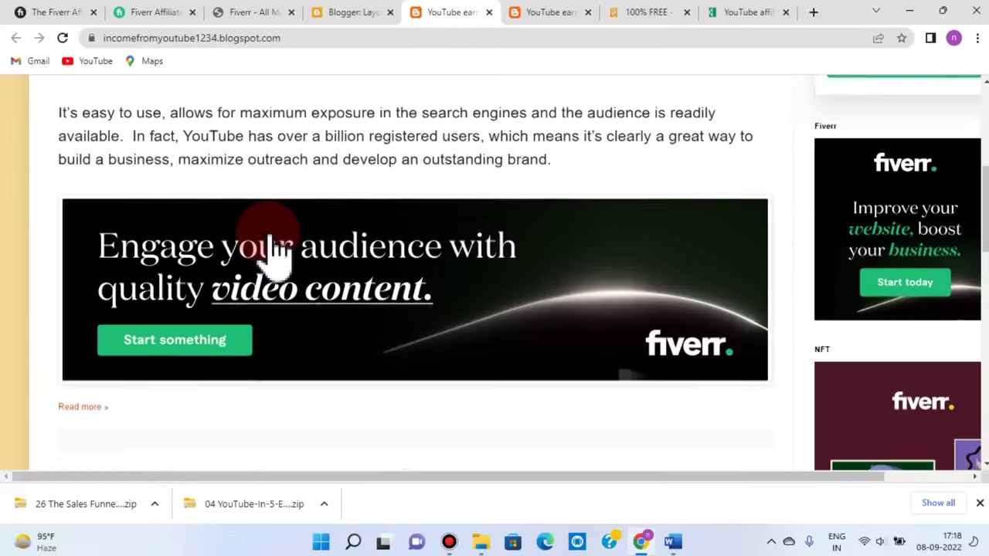
{"action": "scroll", "coordinate": [392, 205], "scroll_direction": "up", "scroll_amount": 4}
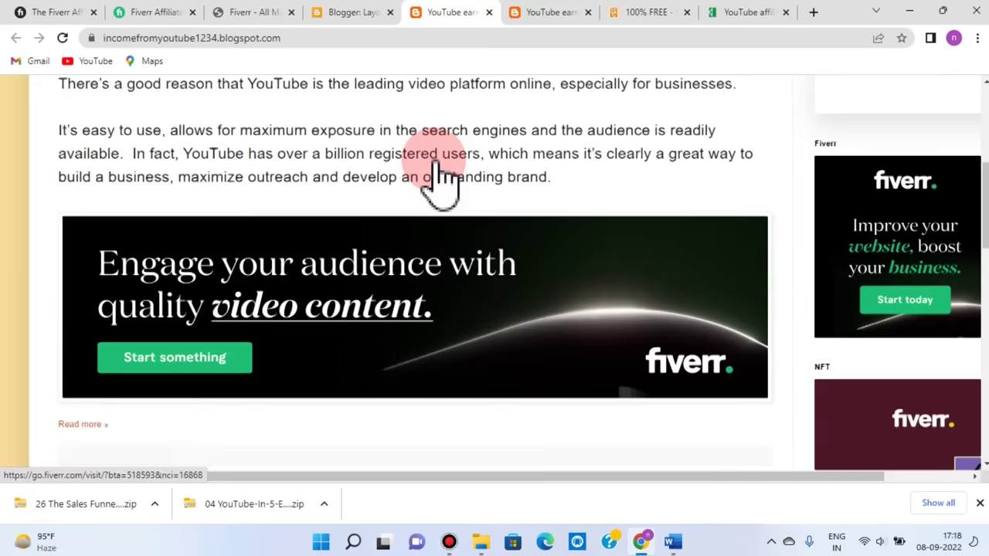
Open the full post "How to be Successful on YouTube" from its home page excerpt and look through it down to the footer banner.
{"action": "scroll", "coordinate": [441, 180], "scroll_direction": "down", "scroll_amount": 3}
{"action": "scroll", "coordinate": [449, 189], "scroll_direction": "down", "scroll_amount": 2}
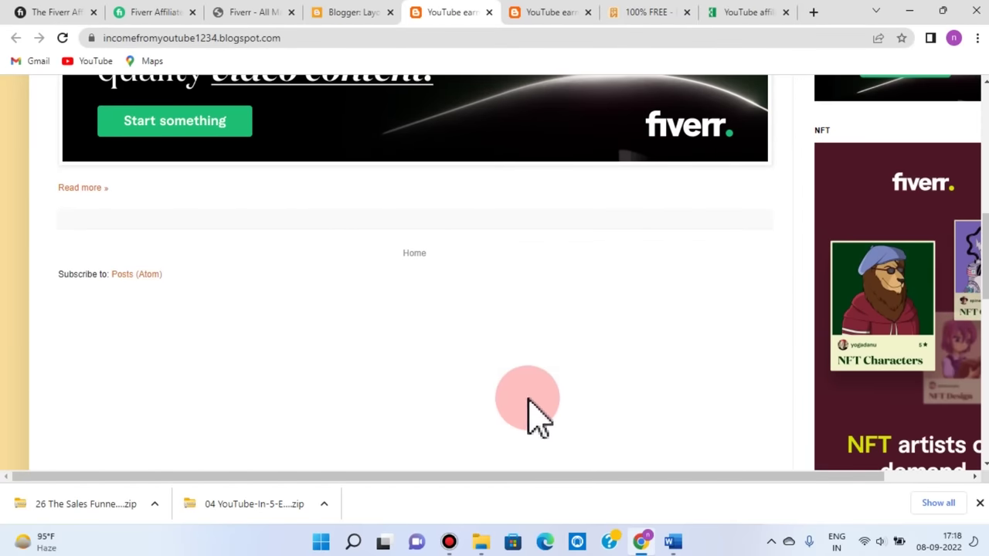
{"action": "left_click", "coordinate": [83, 194]}
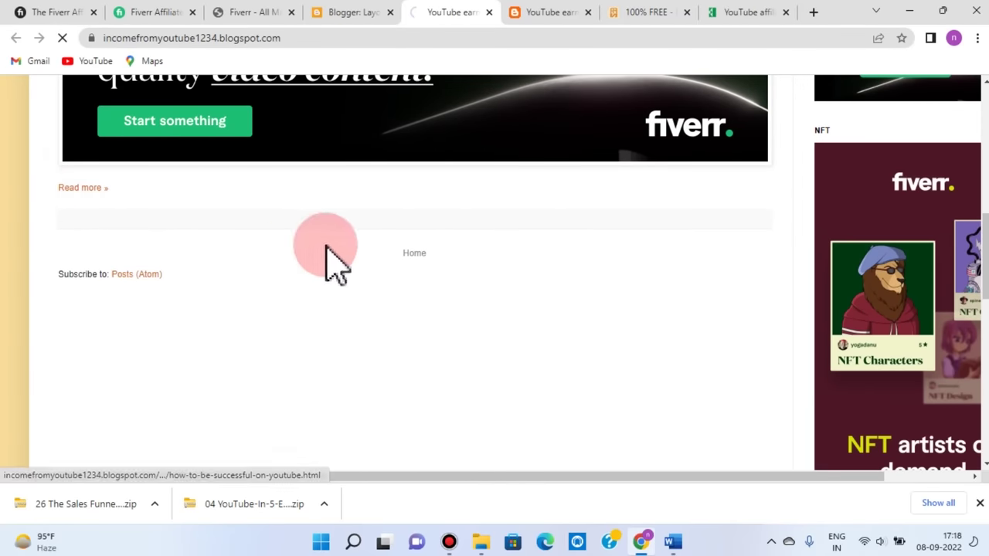
{"action": "scroll", "coordinate": [454, 299], "scroll_direction": "down", "scroll_amount": 15}
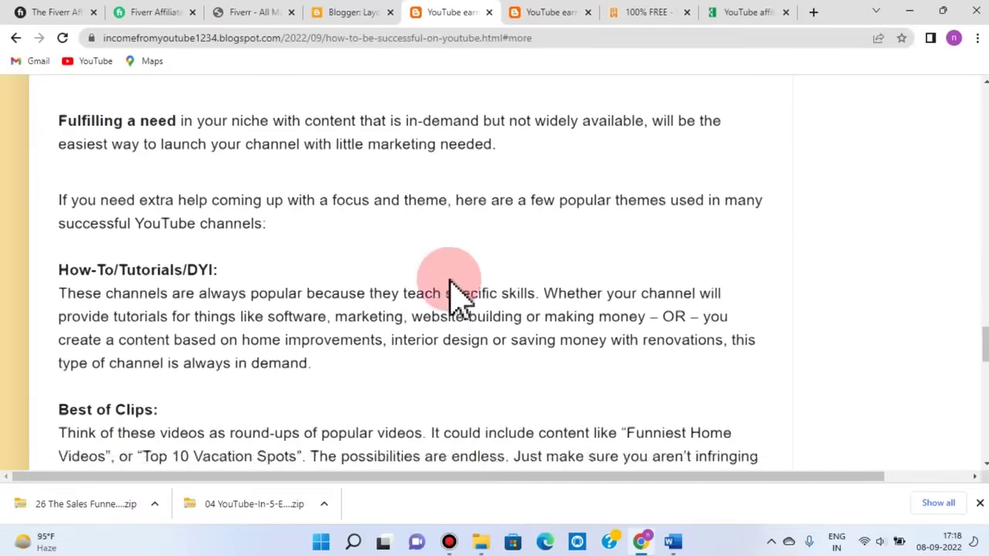
{"action": "scroll", "coordinate": [455, 298], "scroll_direction": "up", "scroll_amount": 12}
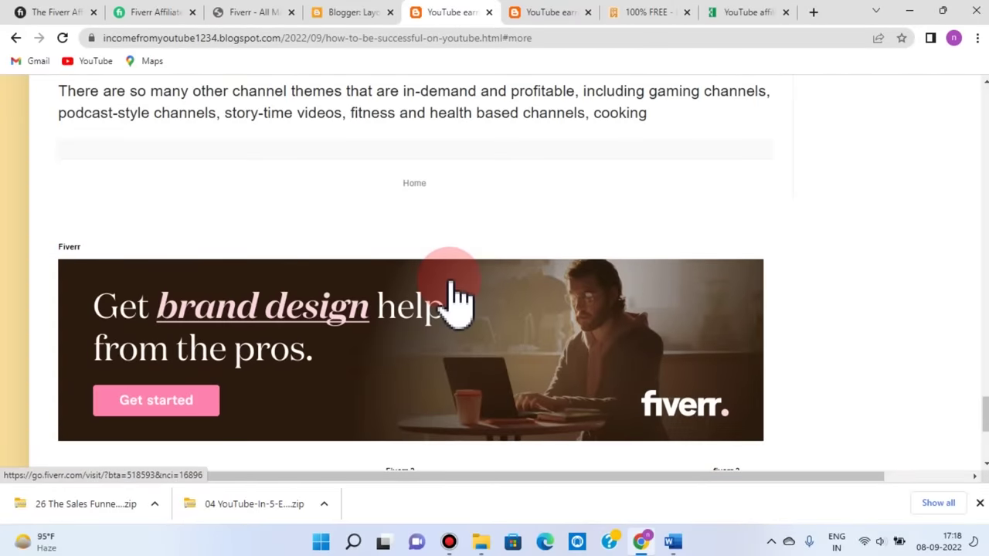
{"action": "scroll", "coordinate": [456, 294], "scroll_direction": "up", "scroll_amount": 15}
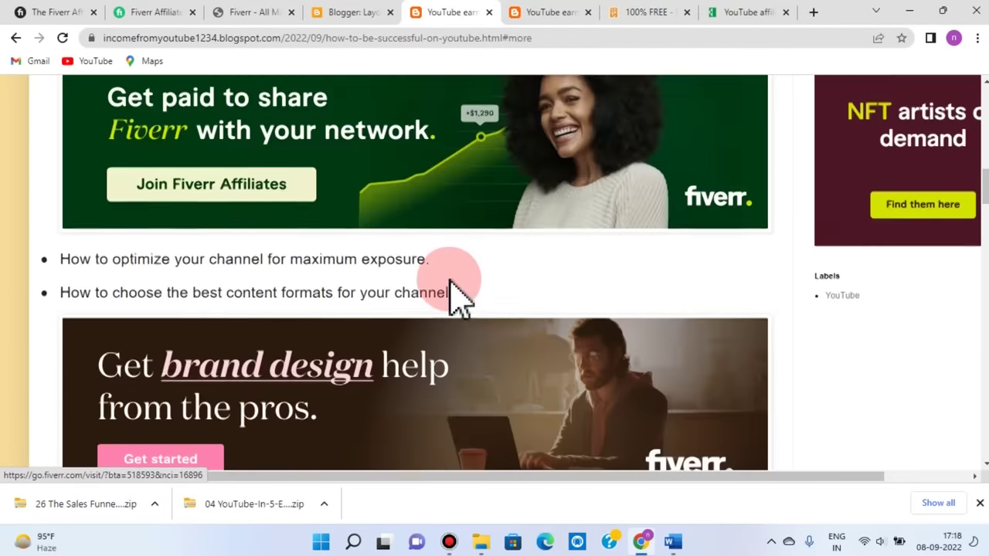
{"action": "scroll", "coordinate": [454, 297], "scroll_direction": "up", "scroll_amount": 4}
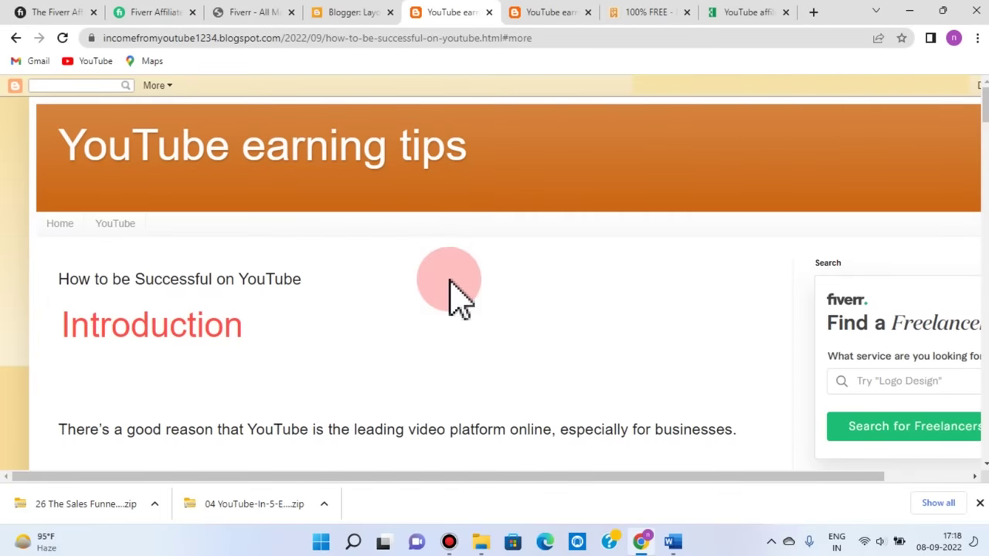
Read through the post from its introduction into the Step 1: Channel Focus section, checking how the Fiverr banners sit between the paragraphs.
{"action": "scroll", "coordinate": [455, 278], "scroll_direction": "down", "scroll_amount": 2}
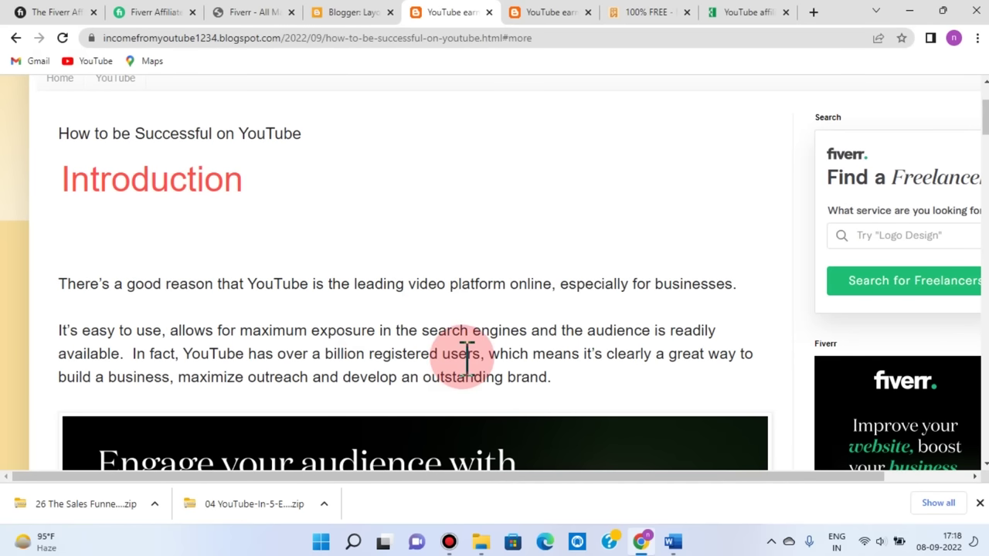
{"action": "scroll", "coordinate": [466, 360], "scroll_direction": "down", "scroll_amount": 2}
{"action": "scroll", "coordinate": [466, 364], "scroll_direction": "down", "scroll_amount": 2}
{"action": "scroll", "coordinate": [466, 363], "scroll_direction": "down", "scroll_amount": 3}
{"action": "scroll", "coordinate": [466, 371], "scroll_direction": "up", "scroll_amount": 10}
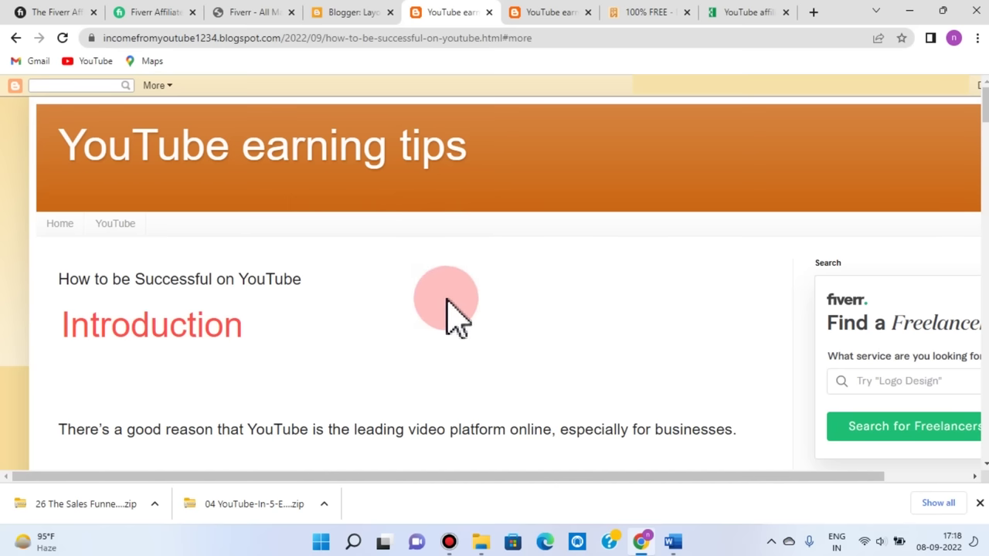
{"action": "scroll", "coordinate": [456, 309], "scroll_direction": "down", "scroll_amount": 2}
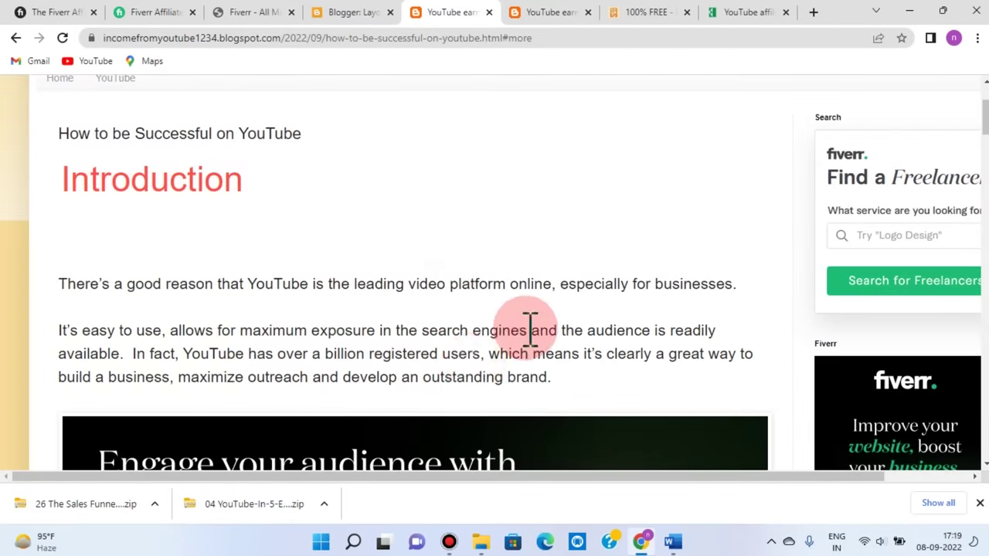
{"action": "scroll", "coordinate": [530, 327], "scroll_direction": "down", "scroll_amount": 3}
{"action": "scroll", "coordinate": [530, 344], "scroll_direction": "down", "scroll_amount": 3}
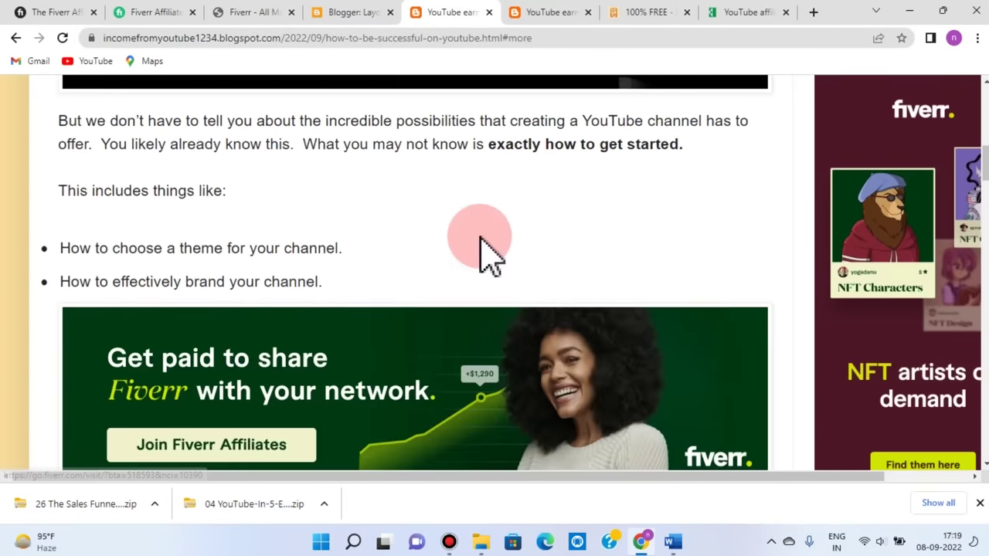
{"action": "scroll", "coordinate": [498, 251], "scroll_direction": "down", "scroll_amount": 4}
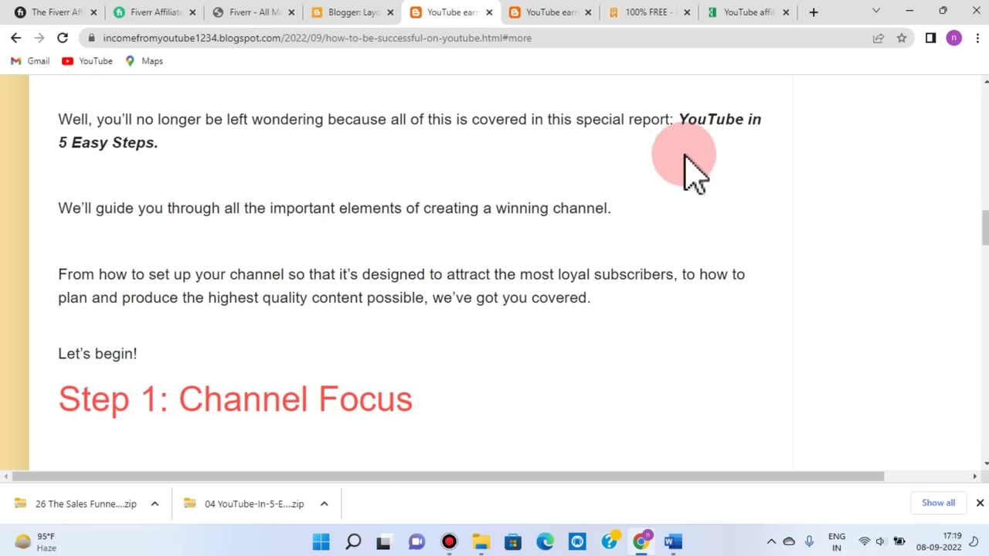
{"action": "scroll", "coordinate": [469, 269], "scroll_direction": "down", "scroll_amount": 5}
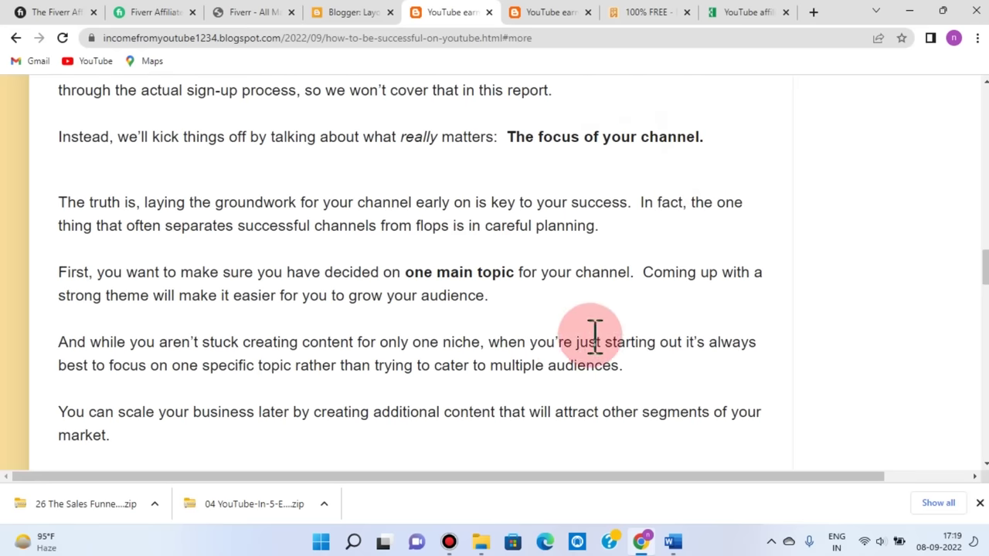
{"action": "scroll", "coordinate": [629, 342], "scroll_direction": "down", "scroll_amount": 5}
{"action": "scroll", "coordinate": [624, 329], "scroll_direction": "up", "scroll_amount": 10}
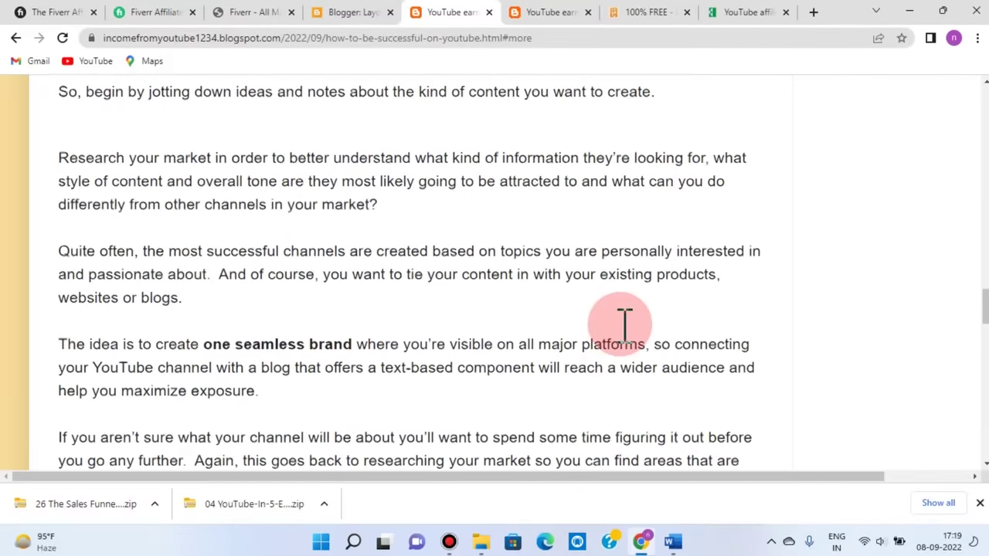
{"action": "scroll", "coordinate": [629, 342], "scroll_direction": "up", "scroll_amount": 10}
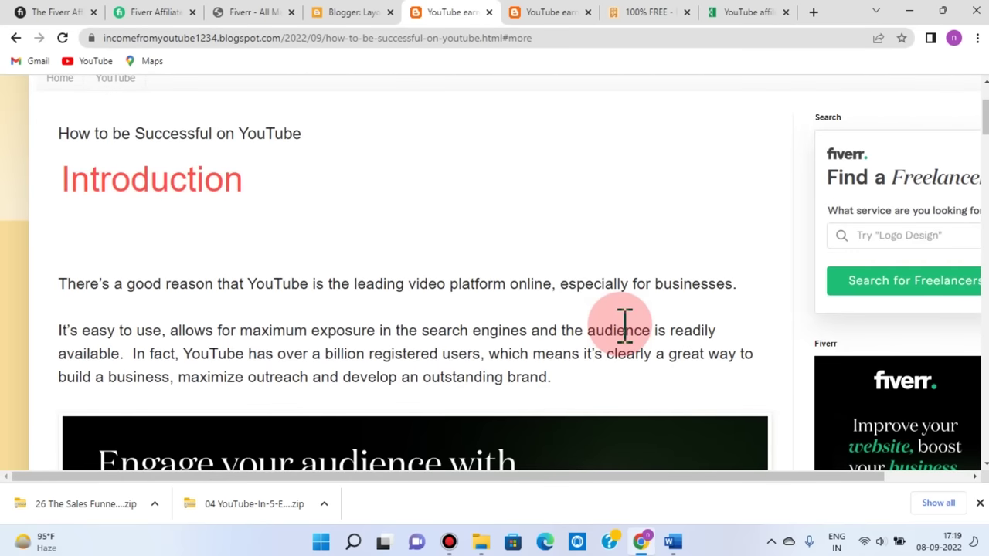
Review the Fiverr banners within the post and in the sidebar again, and return to the blog header.
{"action": "scroll", "coordinate": [622, 321], "scroll_direction": "down", "scroll_amount": 1}
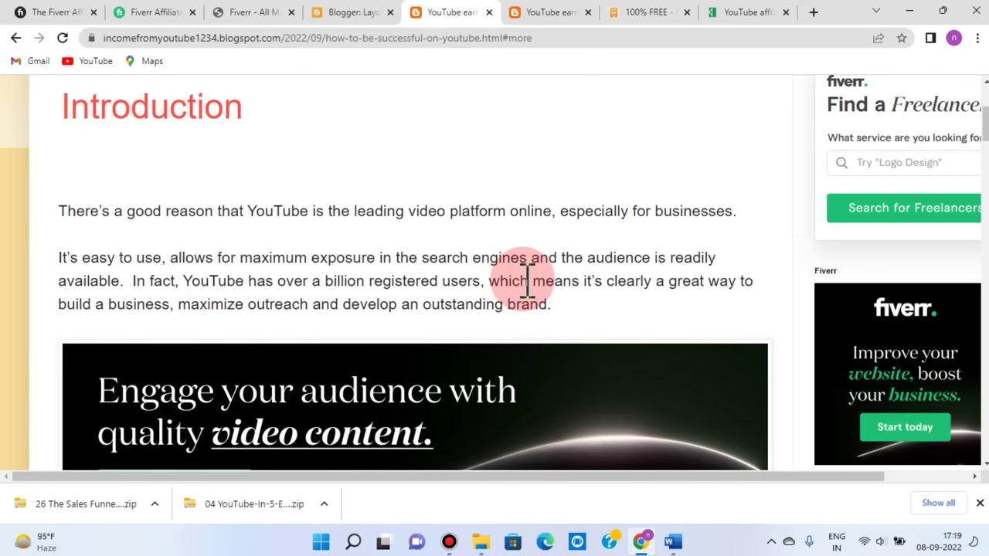
{"action": "scroll", "coordinate": [528, 281], "scroll_direction": "down", "scroll_amount": 3}
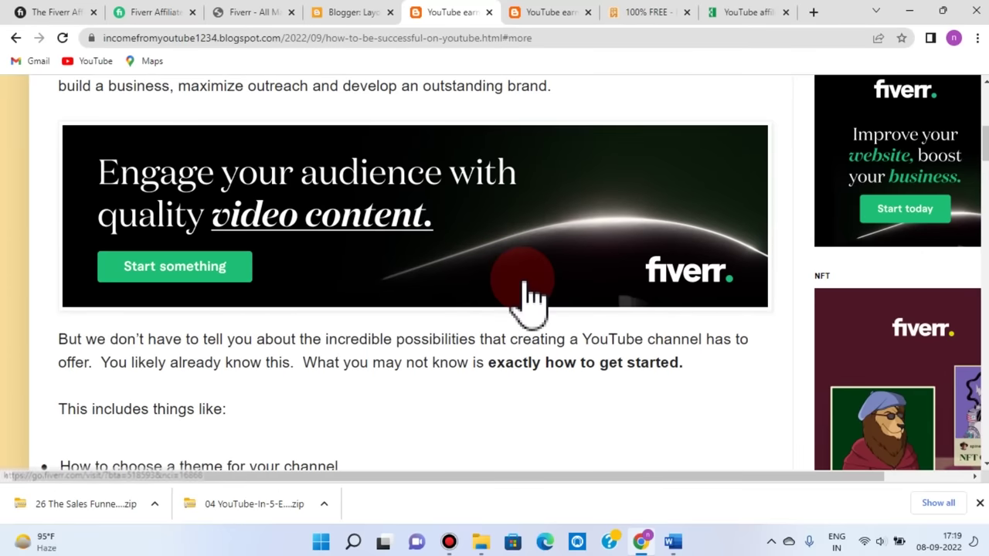
{"action": "scroll", "coordinate": [517, 395], "scroll_direction": "down", "scroll_amount": 12}
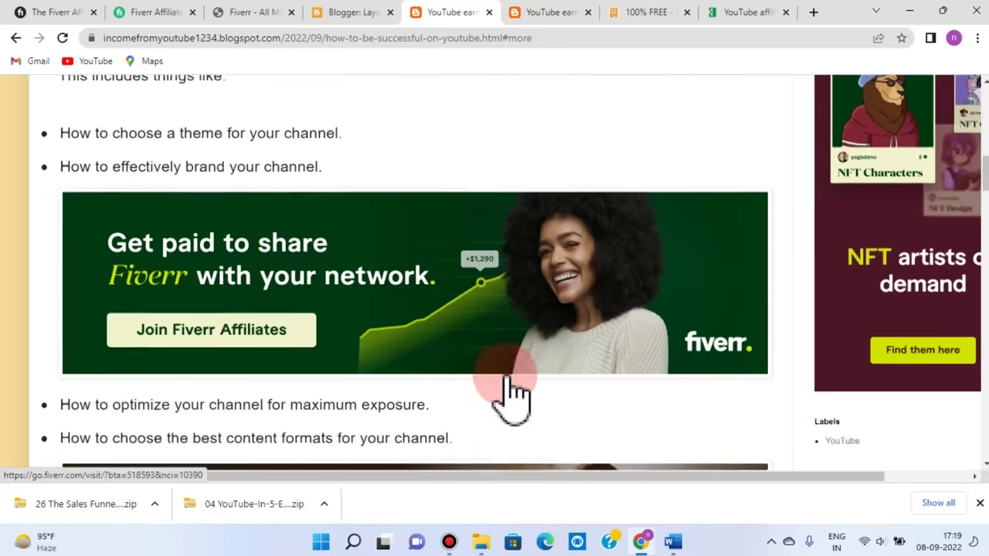
{"action": "scroll", "coordinate": [510, 383], "scroll_direction": "down", "scroll_amount": 6}
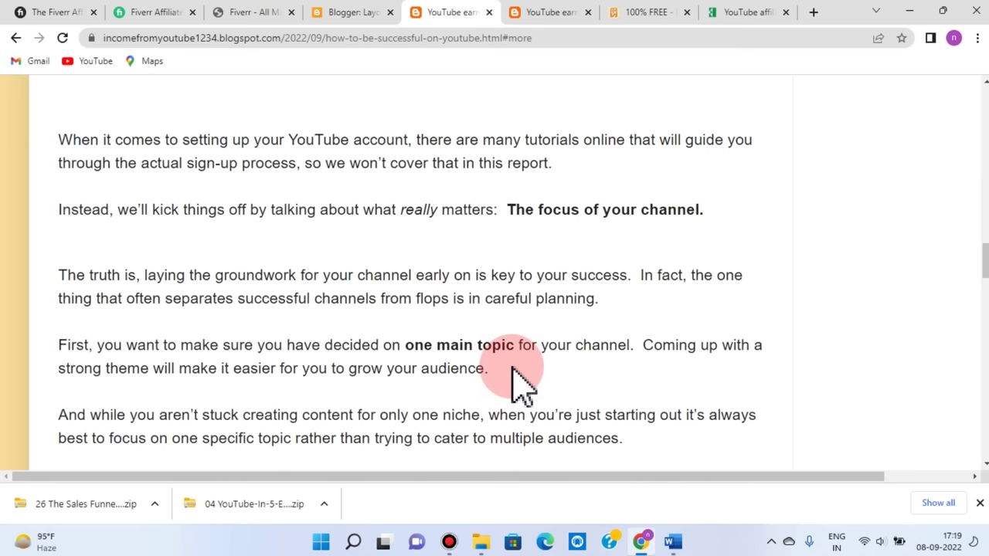
{"action": "scroll", "coordinate": [522, 382], "scroll_direction": "up", "scroll_amount": 20}
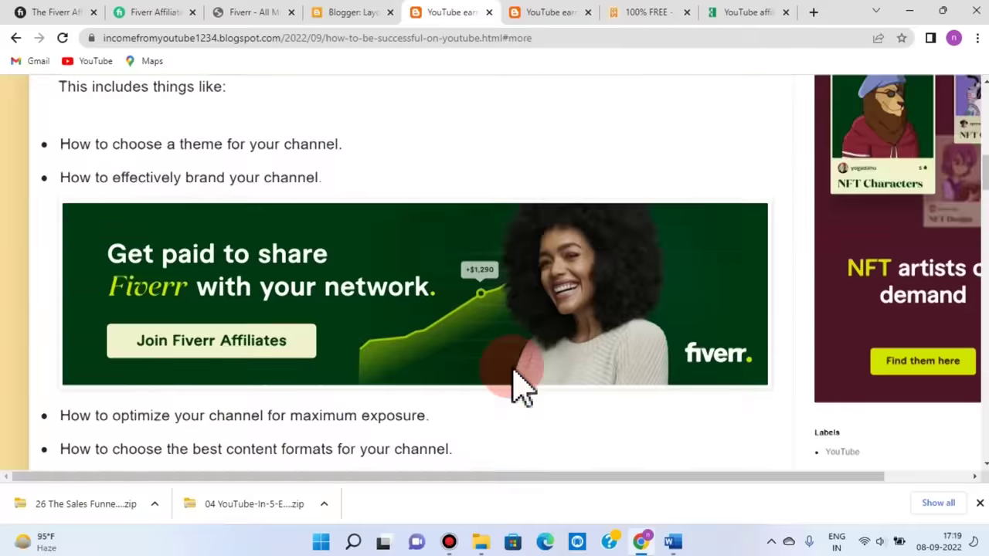
{"action": "scroll", "coordinate": [522, 382], "scroll_direction": "up", "scroll_amount": 1}
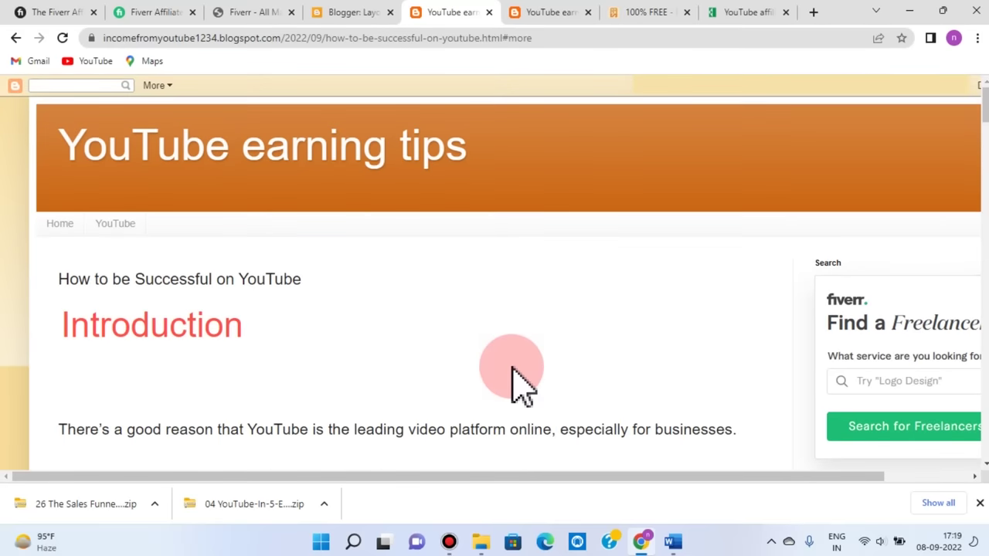